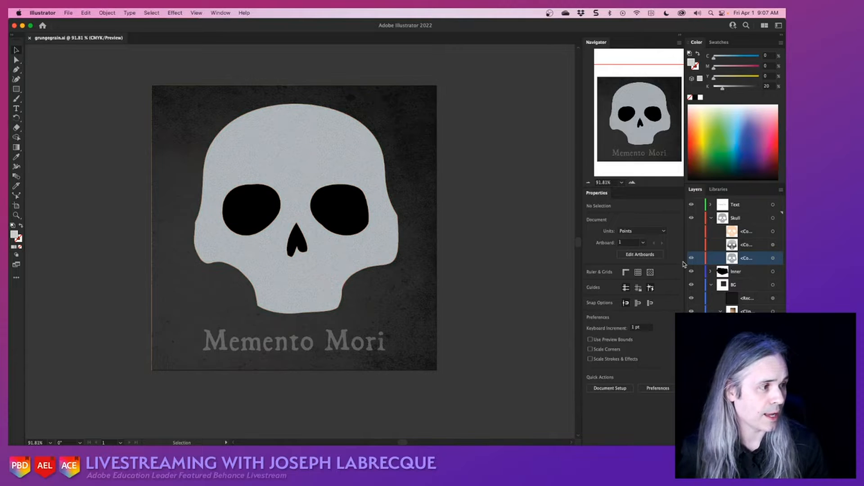
- Review the Text, Skull, Inner and BG layers that make up the skull artwork
{"action": "left_click", "coordinate": [753, 207]}
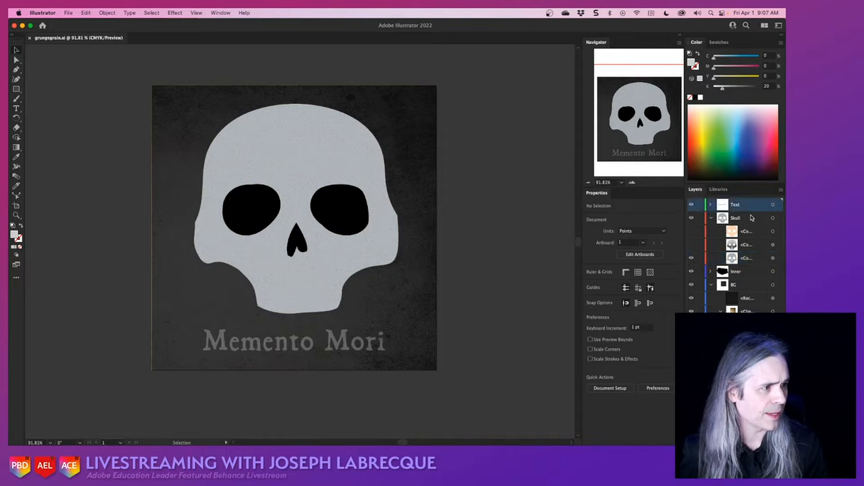
{"action": "left_click", "coordinate": [752, 219]}
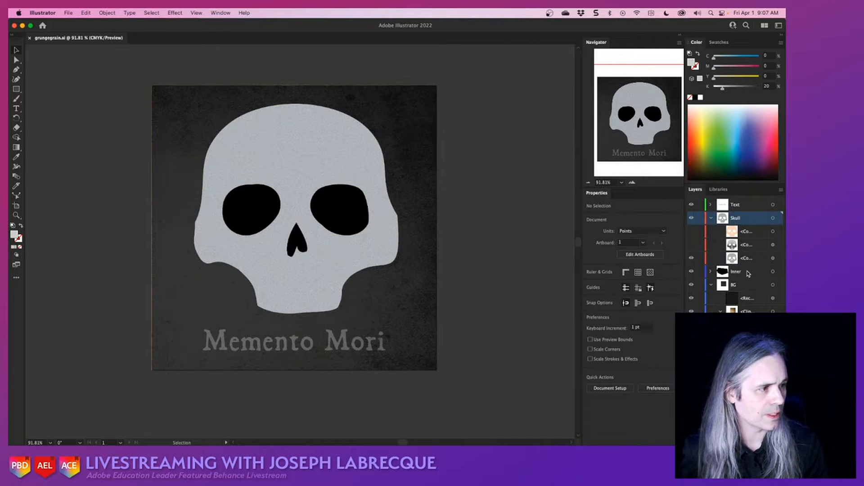
{"action": "left_click", "coordinate": [749, 273]}
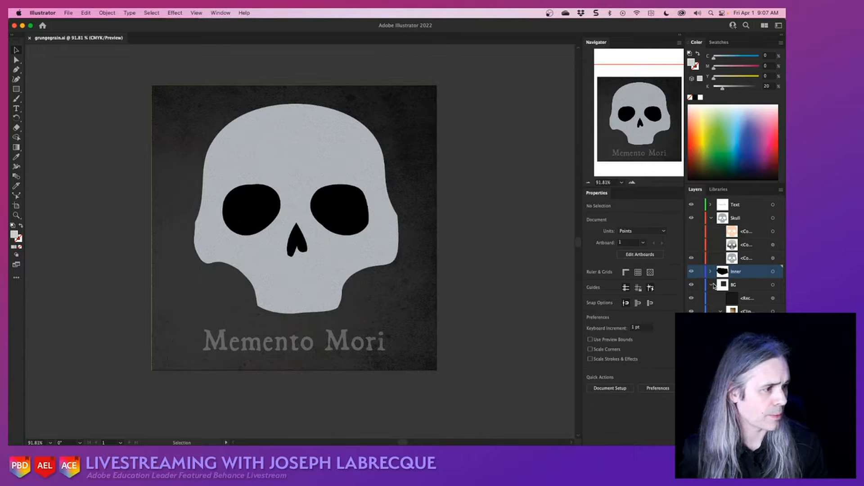
{"action": "left_click", "coordinate": [743, 286]}
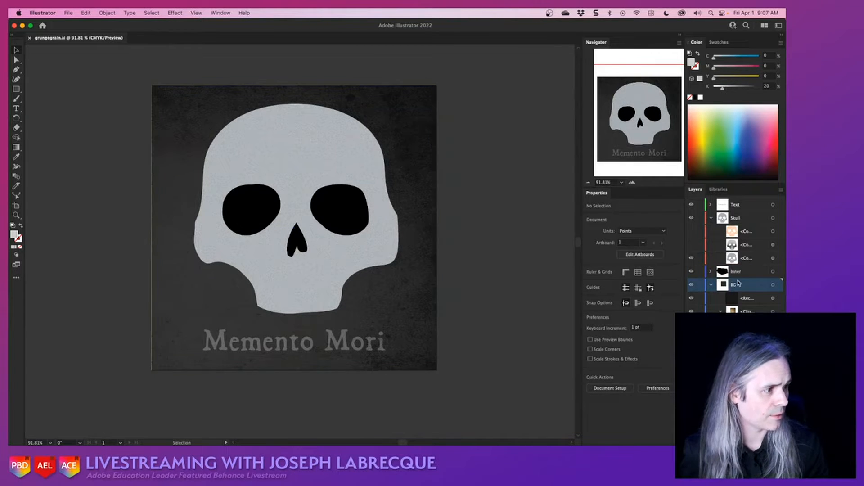
{"action": "left_click", "coordinate": [743, 273]}
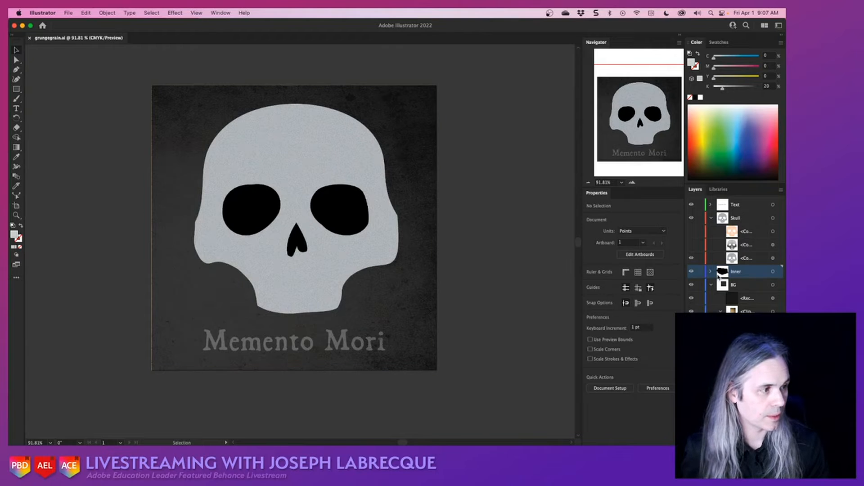
{"action": "left_click", "coordinate": [738, 218]}
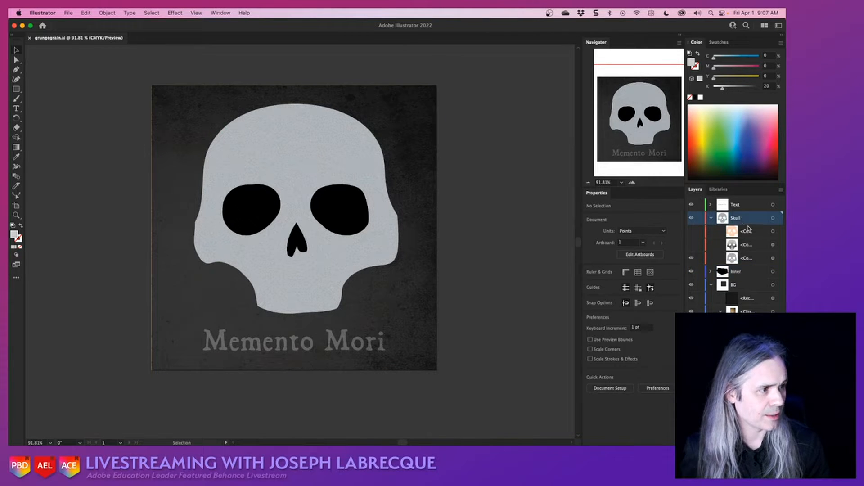
{"action": "left_click", "coordinate": [746, 207]}
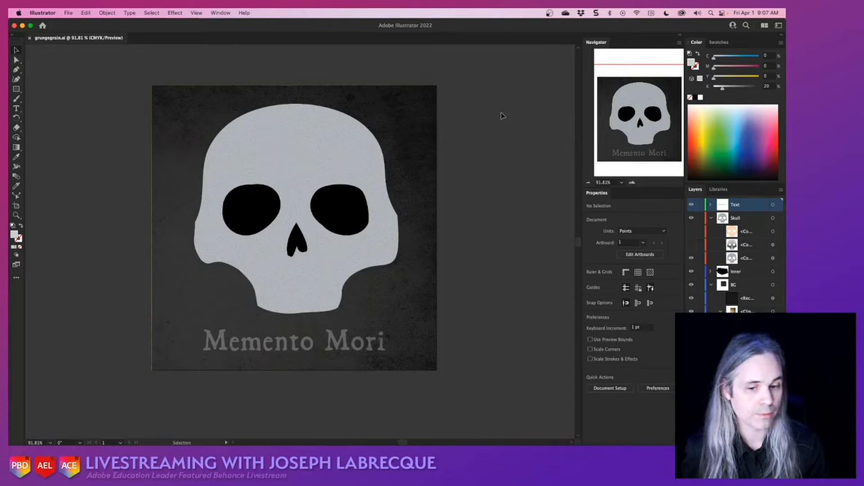
- Switch to After Effects and import grungegrain.ai from Creative Cloud Files as Composition - Retain Layer Sizes
{"action": "key", "text": "super+Tab"}
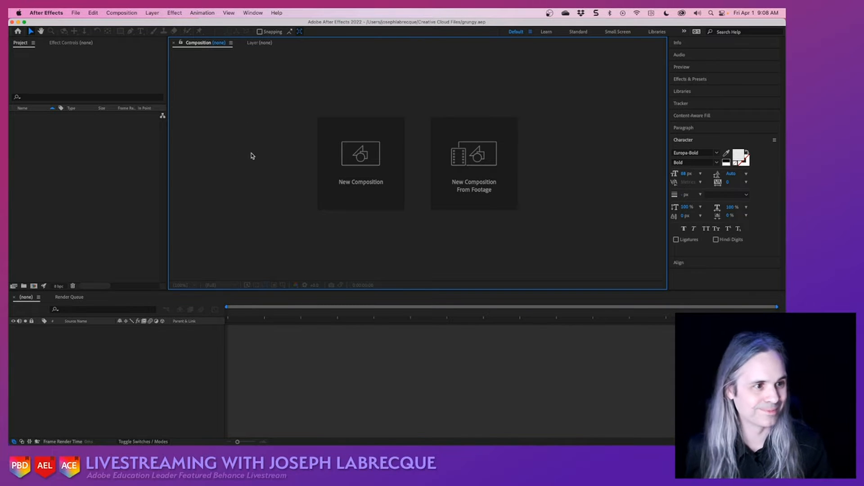
{"action": "left_click", "coordinate": [103, 137]}
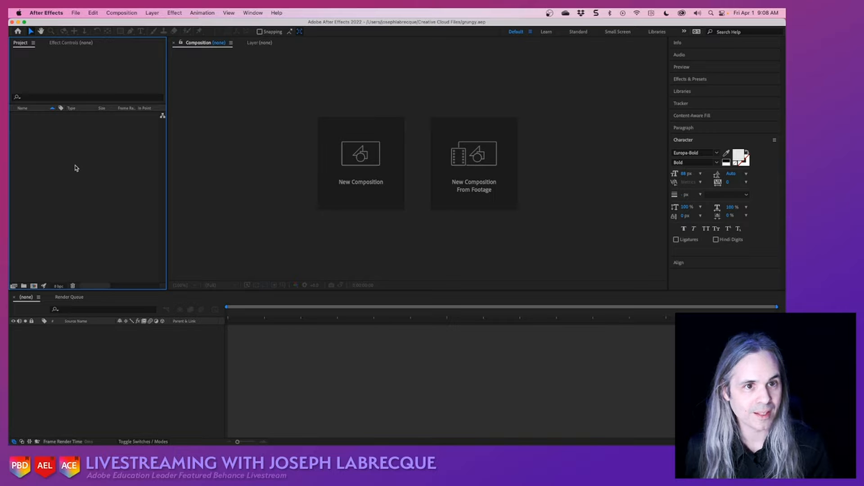
{"action": "right_click", "coordinate": [86, 154]}
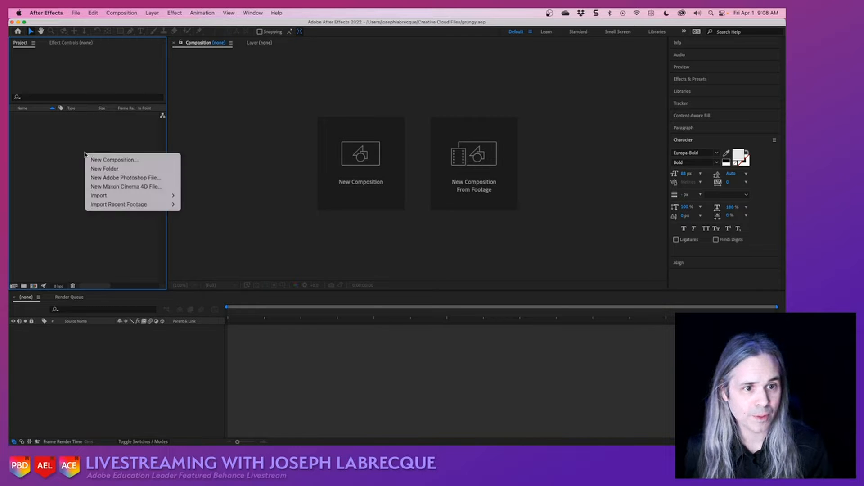
{"action": "mouse_move", "coordinate": [120, 196]}
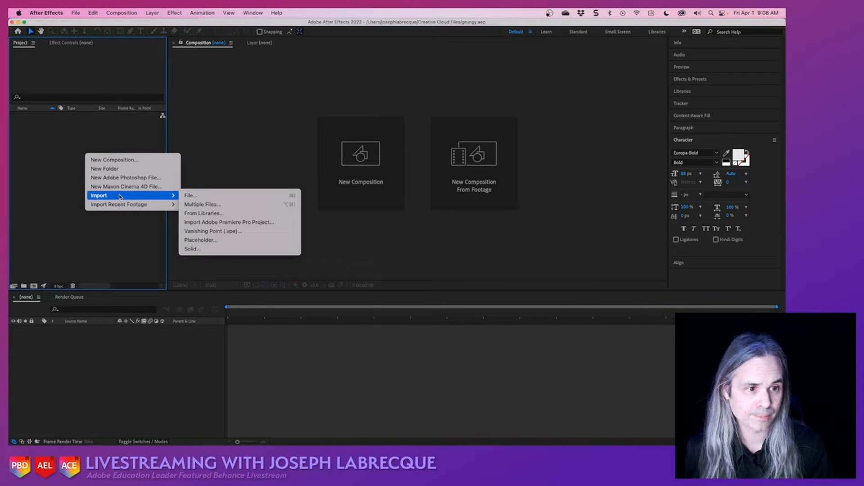
{"action": "left_click", "coordinate": [212, 197]}
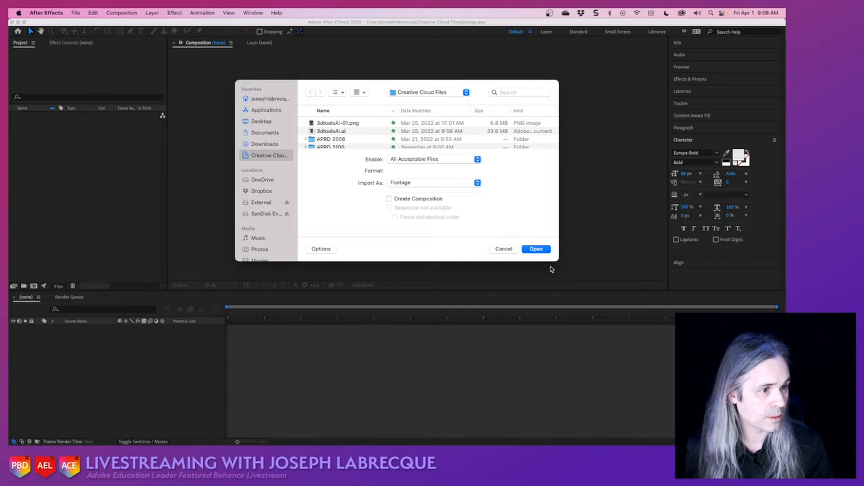
{"action": "left_click_drag", "start_coordinate": [557, 262], "coordinate": [558, 344]}
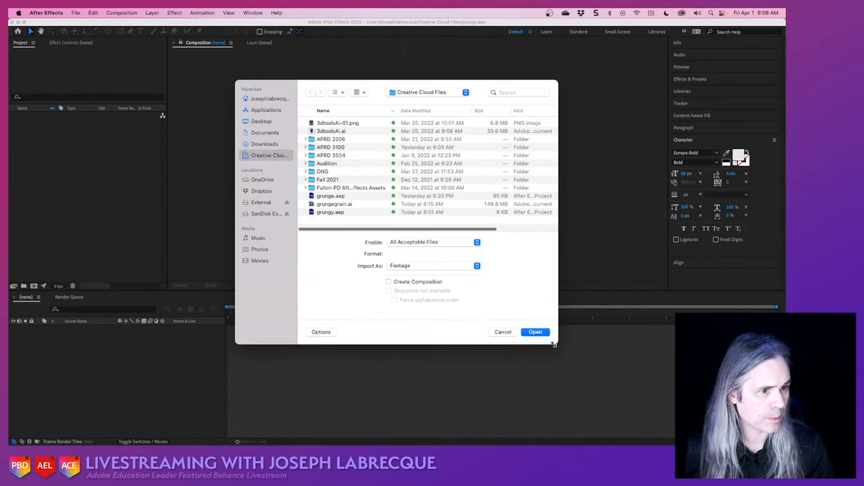
{"action": "left_click", "coordinate": [366, 207]}
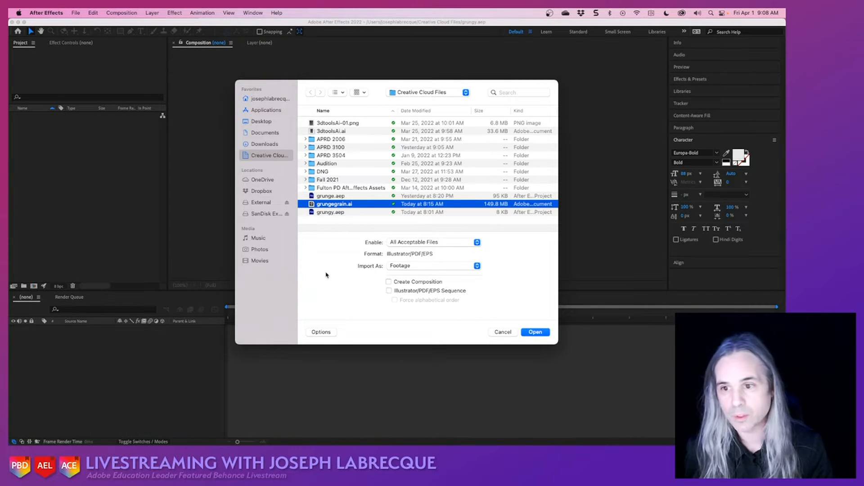
{"action": "left_click", "coordinate": [404, 267]}
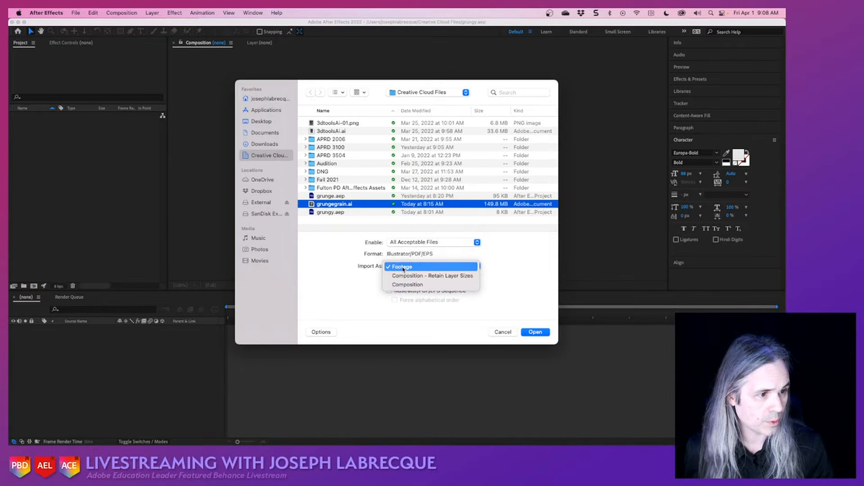
{"action": "left_click", "coordinate": [463, 279]}
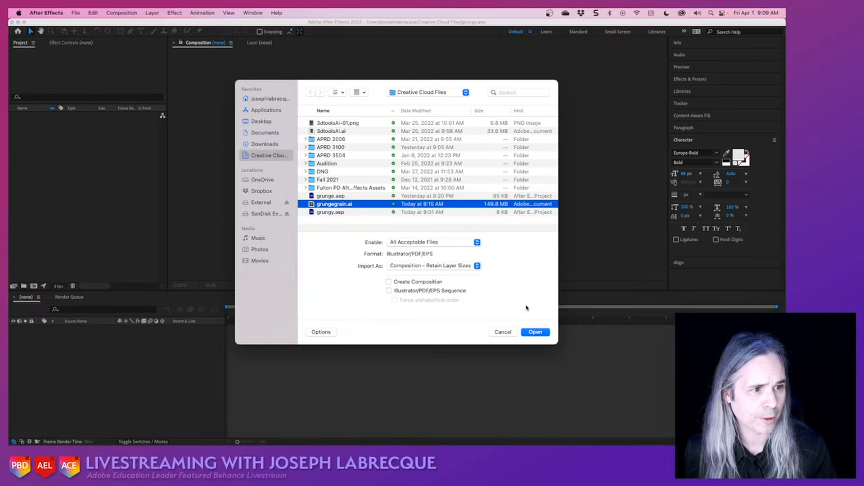
{"action": "left_click", "coordinate": [534, 333]}
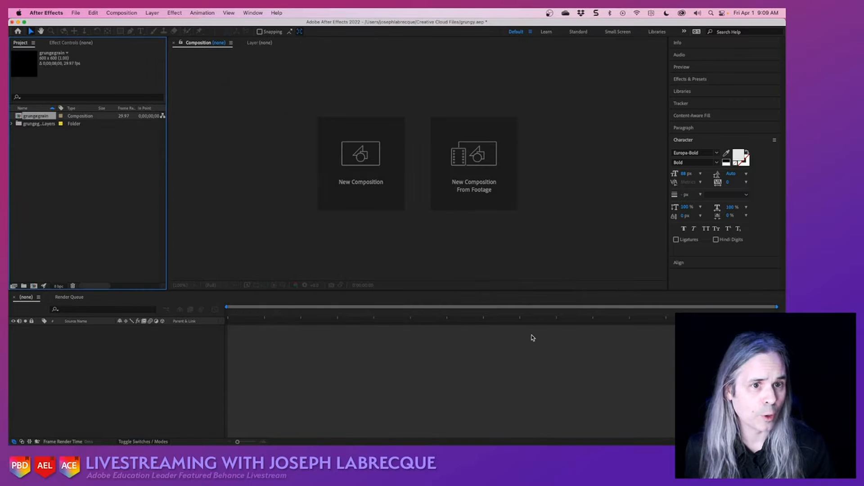
- Open the grungegrain composition, save the project, and expand the grungegrain Layers folder
{"action": "double_click", "coordinate": [18, 117]}
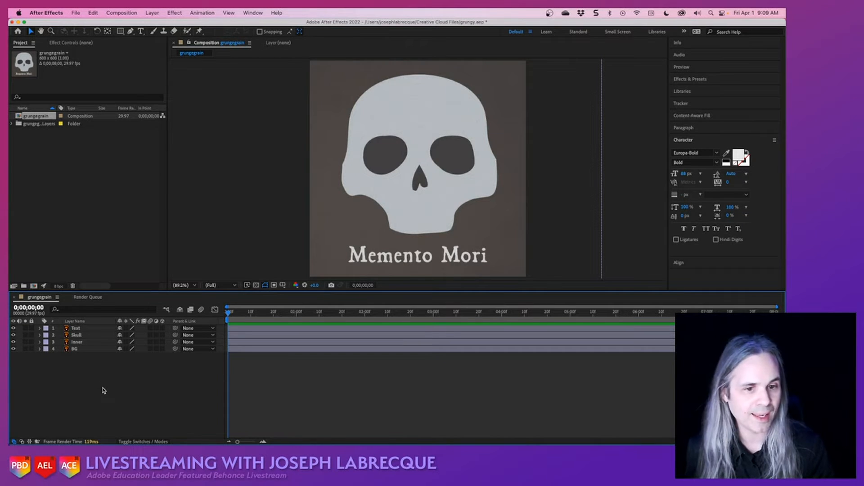
{"action": "key", "text": "super+s"}
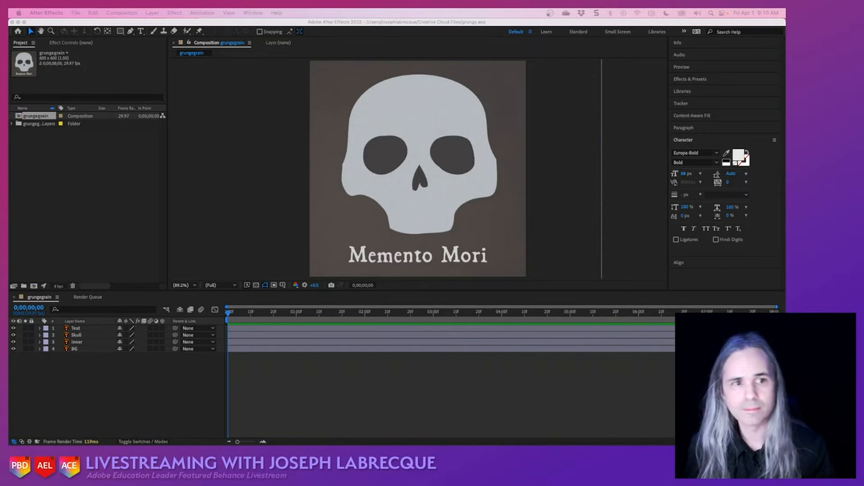
{"action": "left_click", "coordinate": [15, 128]}
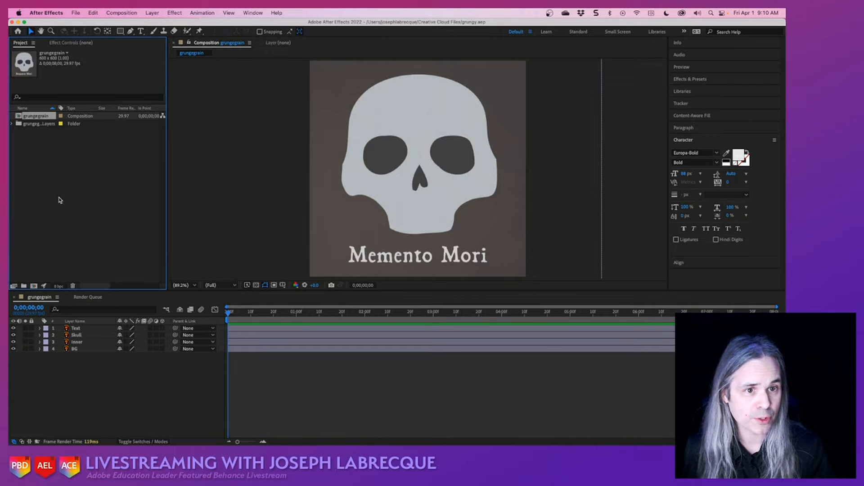
{"action": "left_click", "coordinate": [11, 124]}
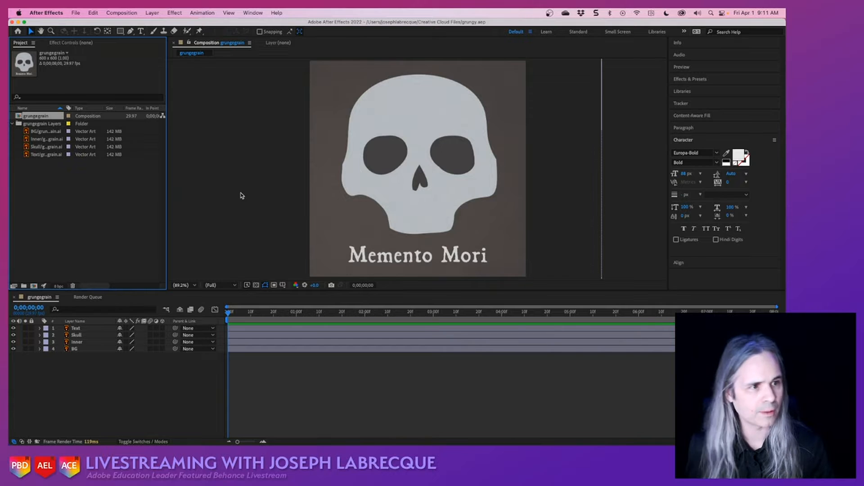
- Find the Add Grain effect by searching for "grain" and apply it to the Skull layer
{"action": "left_click", "coordinate": [446, 119]}
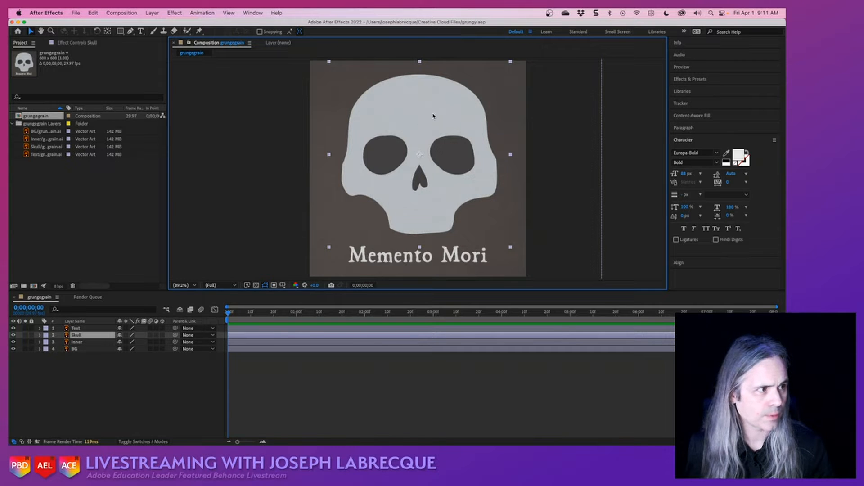
{"action": "left_click", "coordinate": [694, 80]}
{"action": "left_click", "coordinate": [691, 89]}
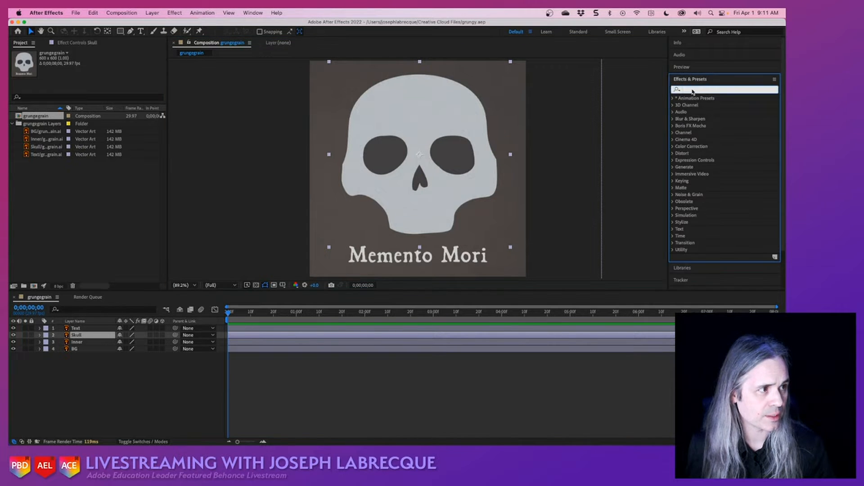
{"action": "type", "text": "grain"}
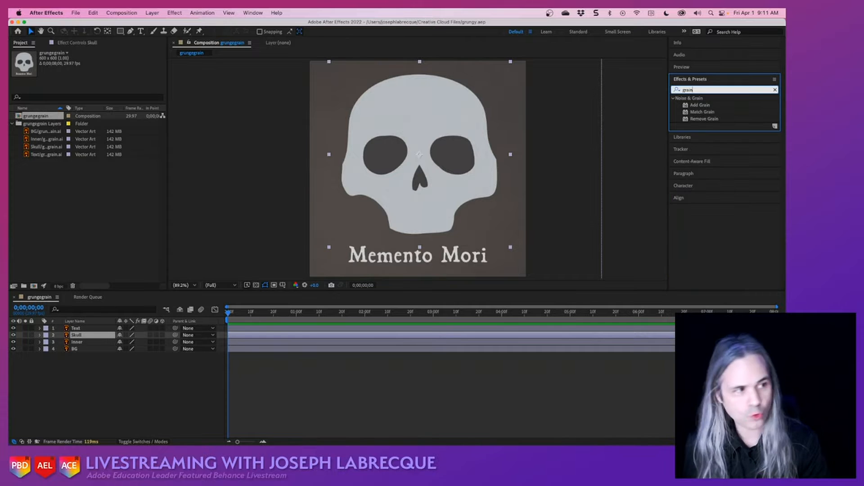
{"action": "left_click", "coordinate": [700, 105]}
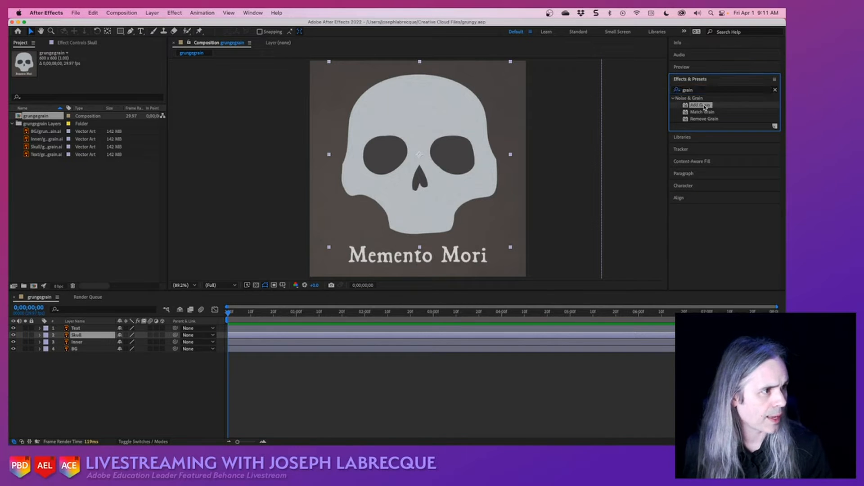
{"action": "left_click_drag", "start_coordinate": [698, 107], "coordinate": [438, 119]}
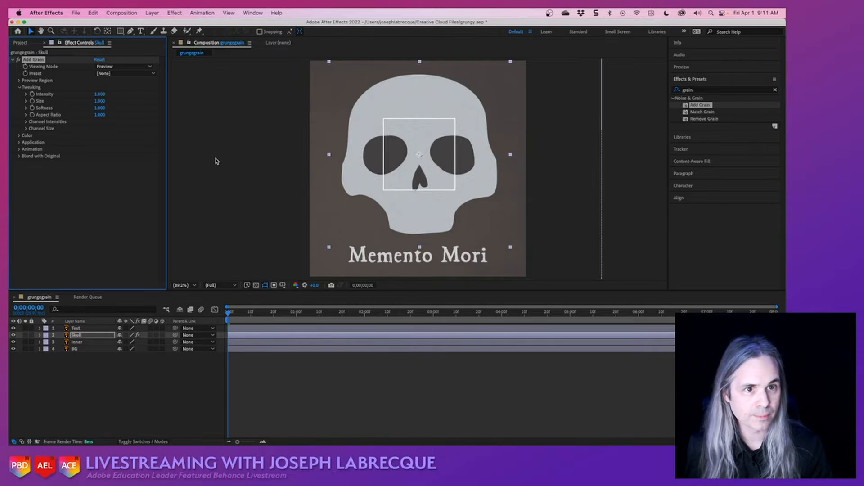
- Try the Final Output viewing mode for Add Grain on the skull, and return it to Preview
{"action": "left_click", "coordinate": [111, 68]}
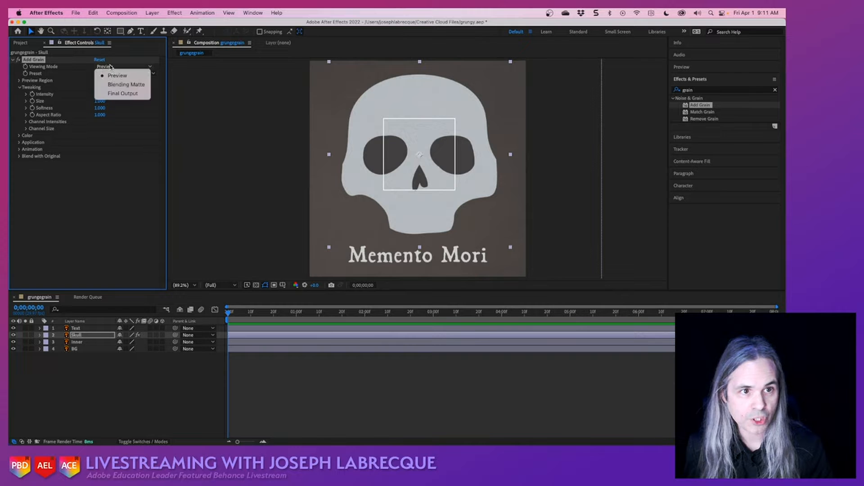
{"action": "left_click", "coordinate": [125, 97]}
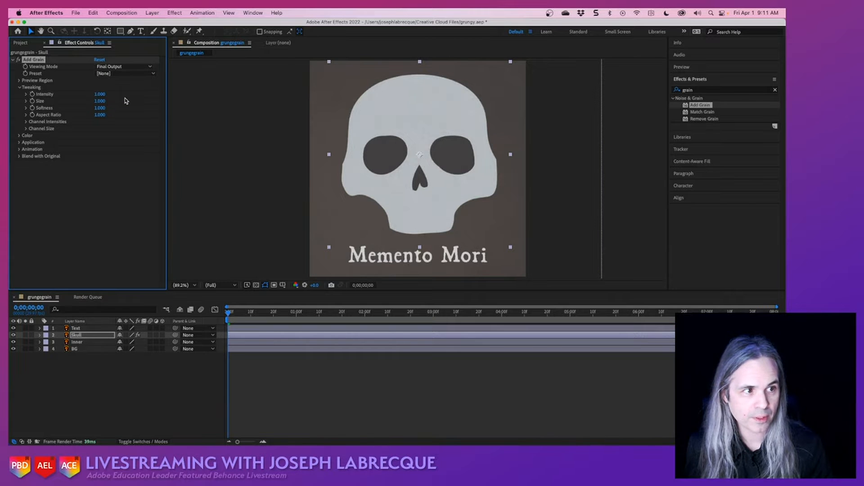
{"action": "left_click", "coordinate": [124, 67]}
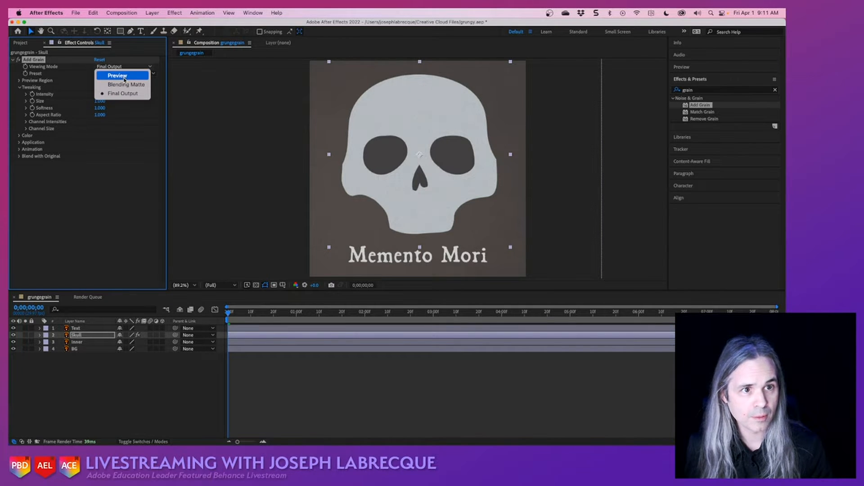
{"action": "left_click", "coordinate": [118, 76]}
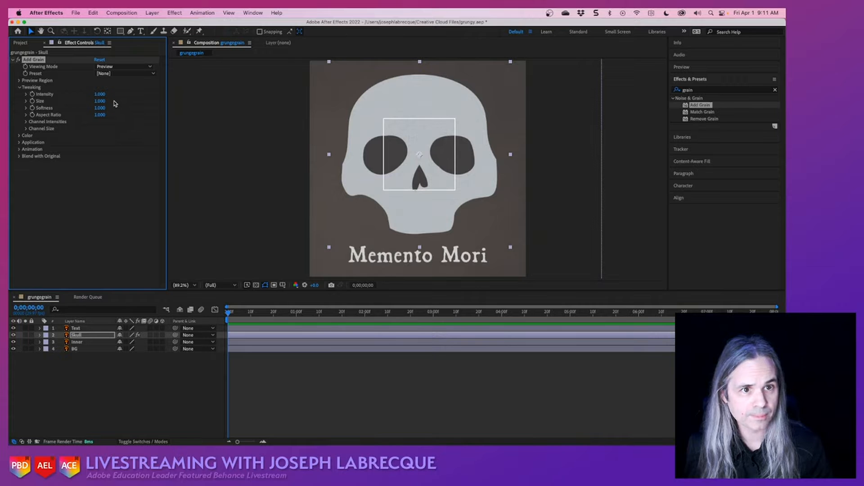
- Look through the film stock presets of Add Grain without choosing one, and expand the effect's Animation settings
{"action": "left_click", "coordinate": [149, 74]}
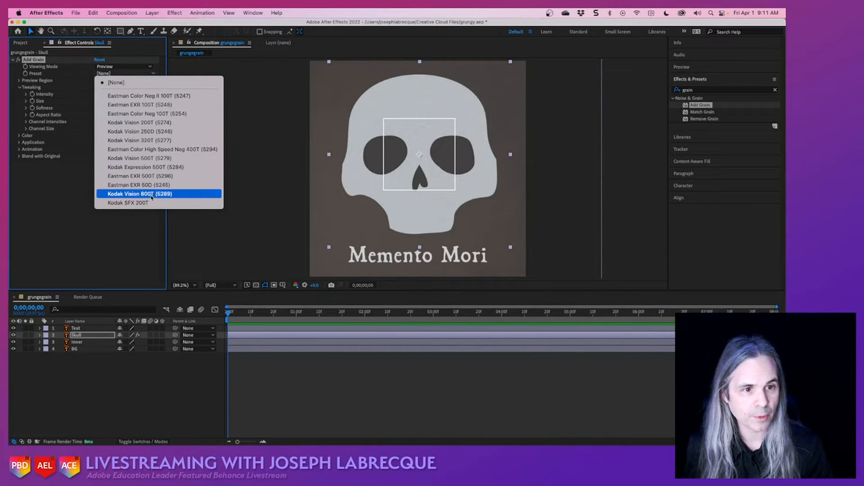
{"action": "left_click", "coordinate": [53, 199]}
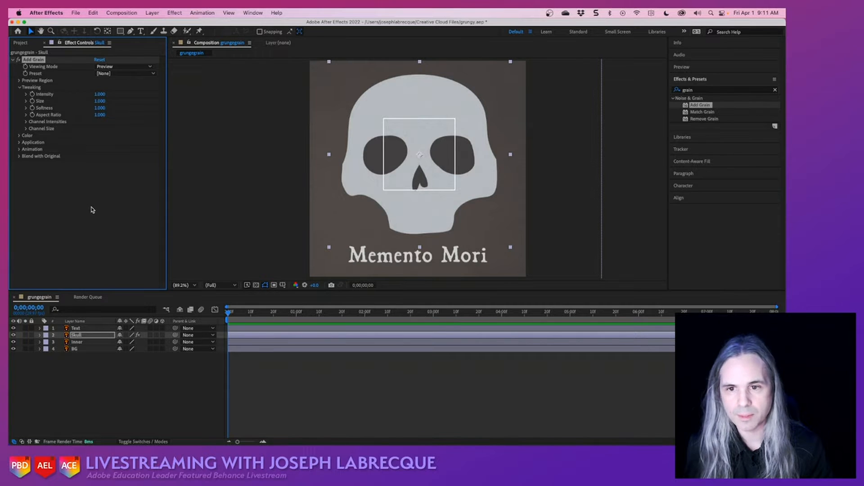
{"action": "left_click", "coordinate": [142, 74]}
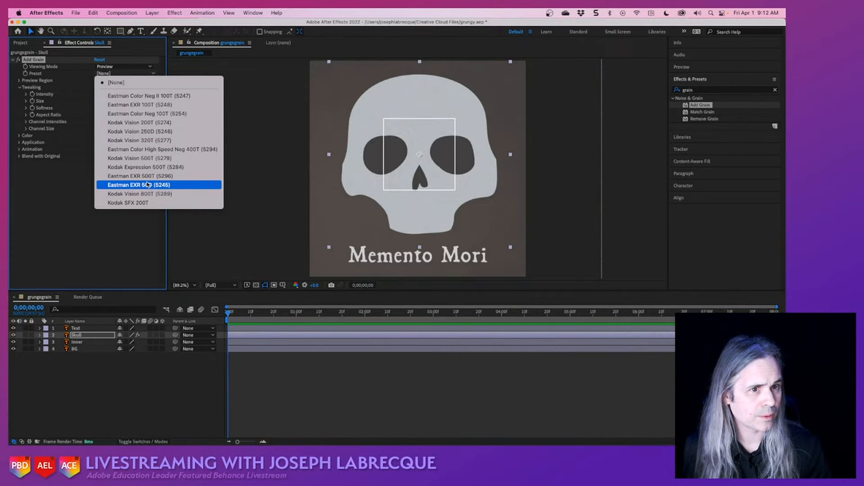
{"action": "left_click", "coordinate": [75, 184]}
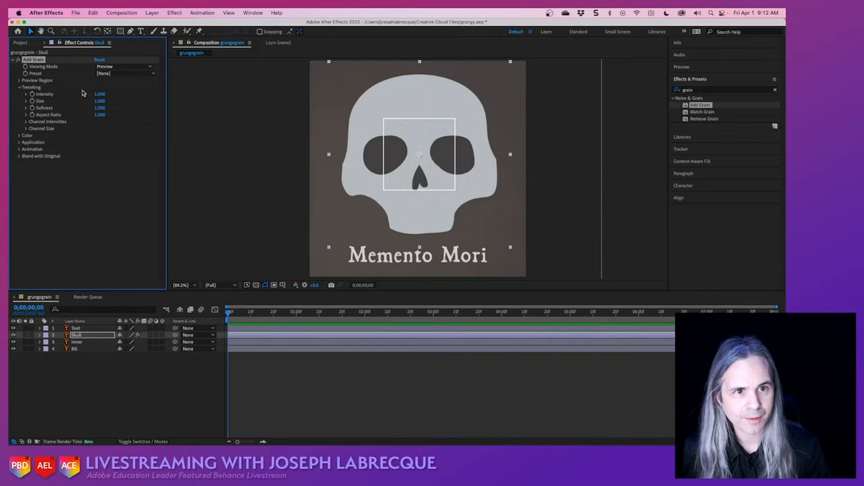
{"action": "left_click", "coordinate": [19, 149]}
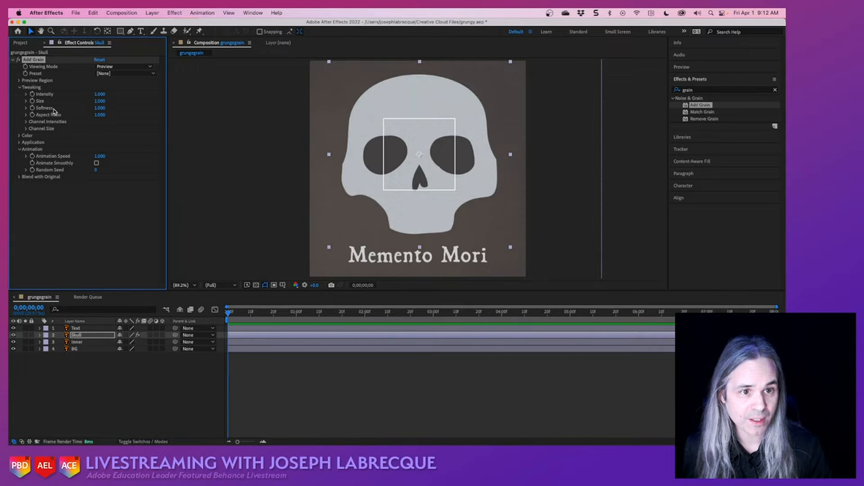
- Expand the Add Grain Intensity setting and raise the skull's grain intensity to about 4.6
{"action": "left_click", "coordinate": [26, 94]}
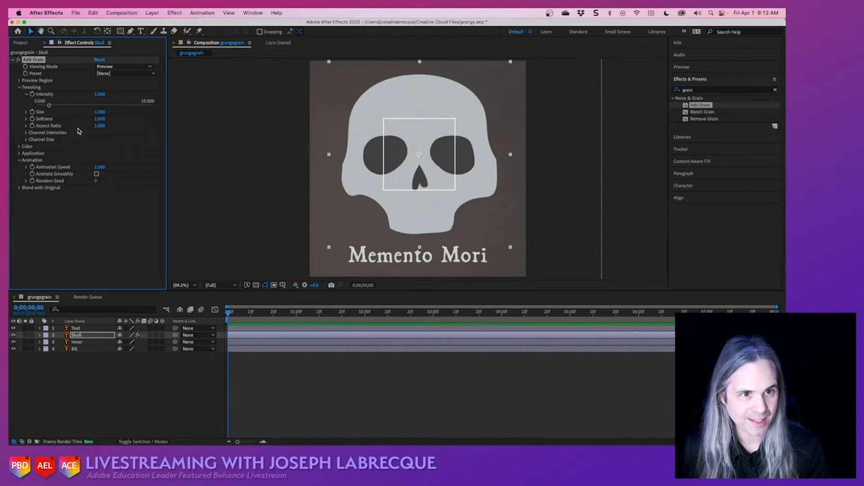
{"action": "left_click", "coordinate": [104, 105]}
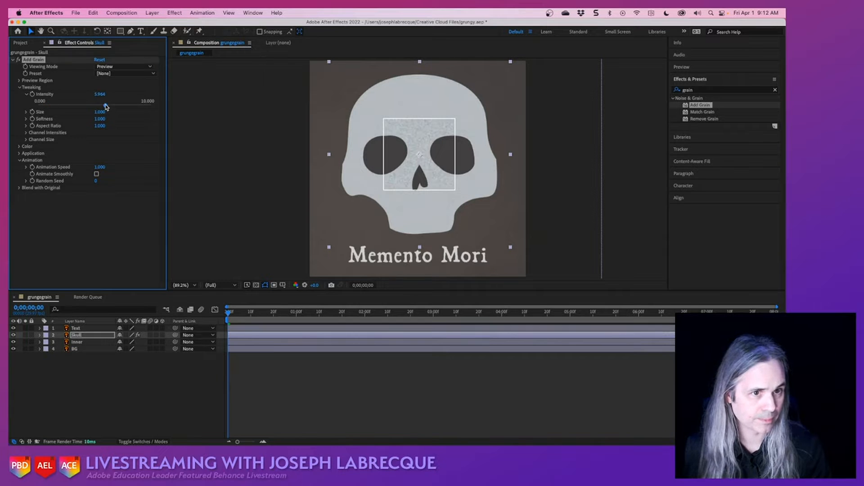
{"action": "left_click_drag", "start_coordinate": [79, 106], "coordinate": [90, 106]}
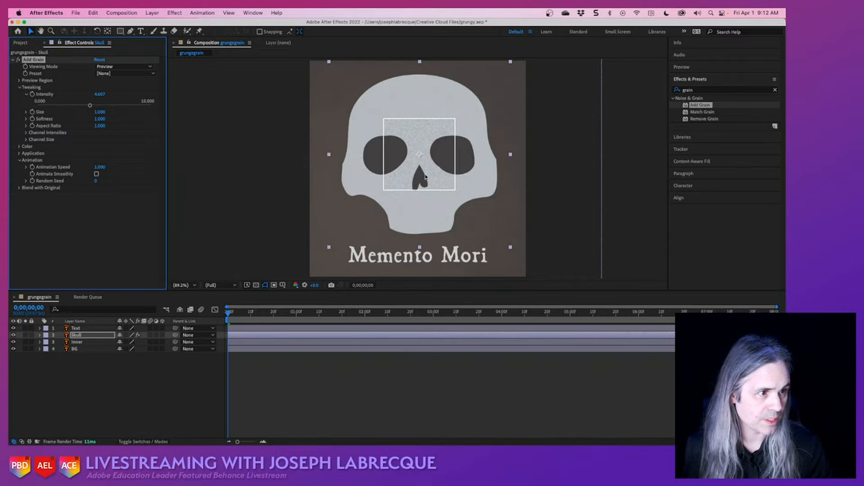
- Examine the grain around the skull's nose up close and play back the composition to check how it animates
{"action": "scroll", "coordinate": [429, 174], "scroll_direction": "up", "scroll_amount": 8}
{"action": "scroll", "coordinate": [428, 174], "scroll_direction": "down", "scroll_amount": 4}
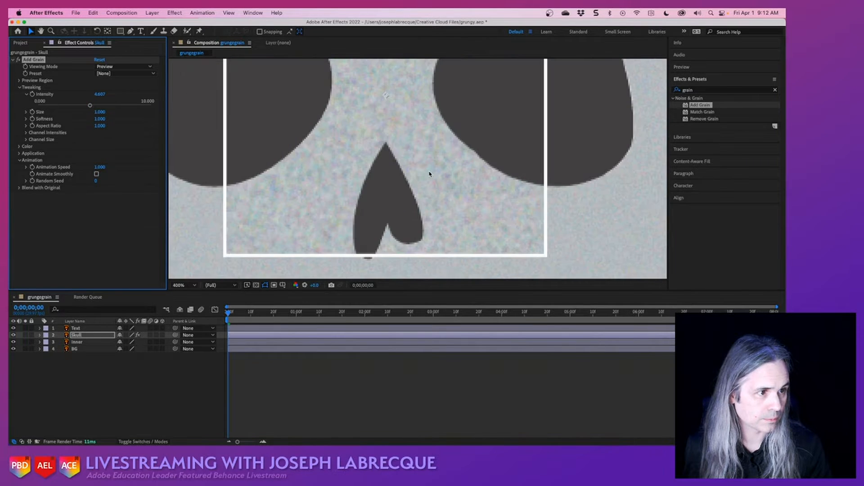
{"action": "scroll", "coordinate": [429, 174], "scroll_direction": "down", "scroll_amount": 2}
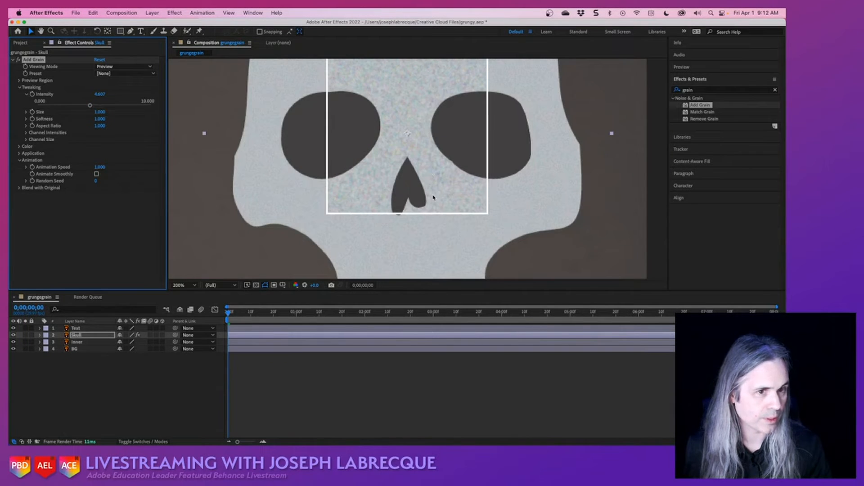
{"action": "left_click", "coordinate": [232, 314]}
{"action": "key", "text": "space"}
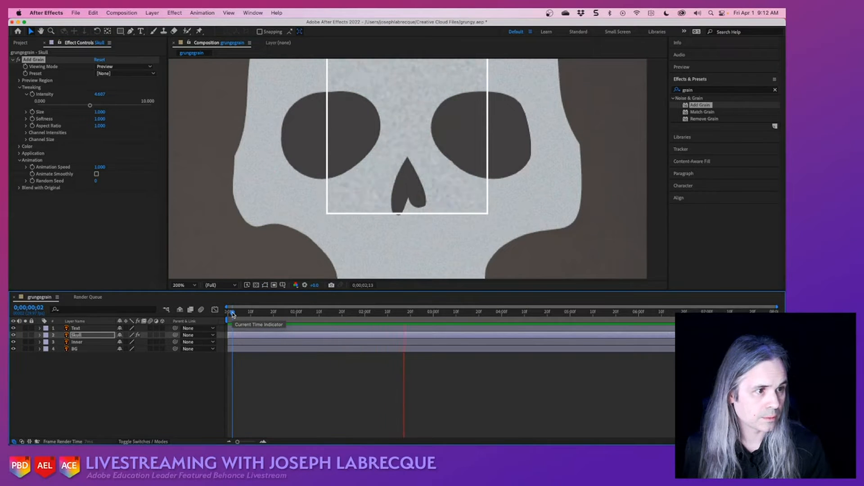
{"action": "key", "text": "space"}
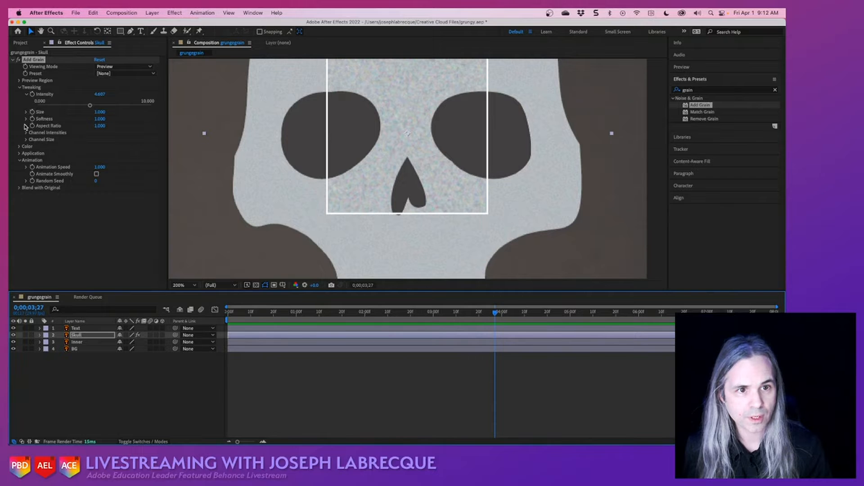
- Make the skull's grain monochromatic, preview it in playback, and save the project
{"action": "left_click", "coordinate": [20, 146]}
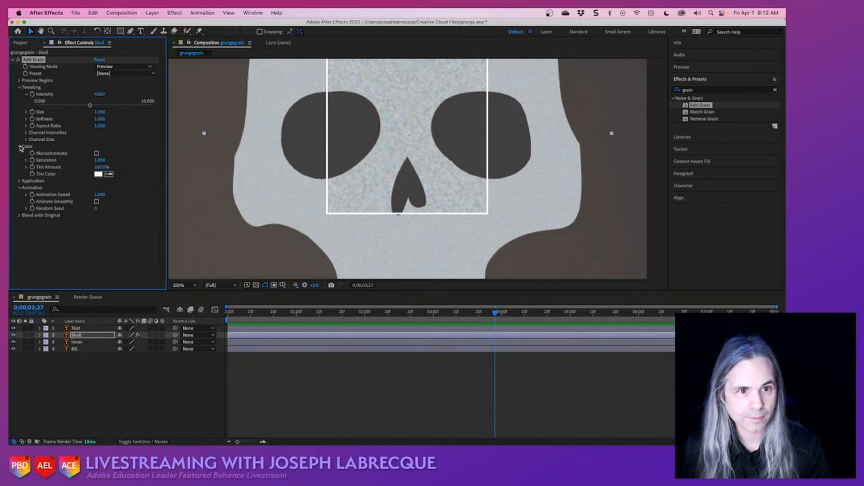
{"action": "left_click", "coordinate": [96, 153]}
{"action": "left_click", "coordinate": [287, 312]}
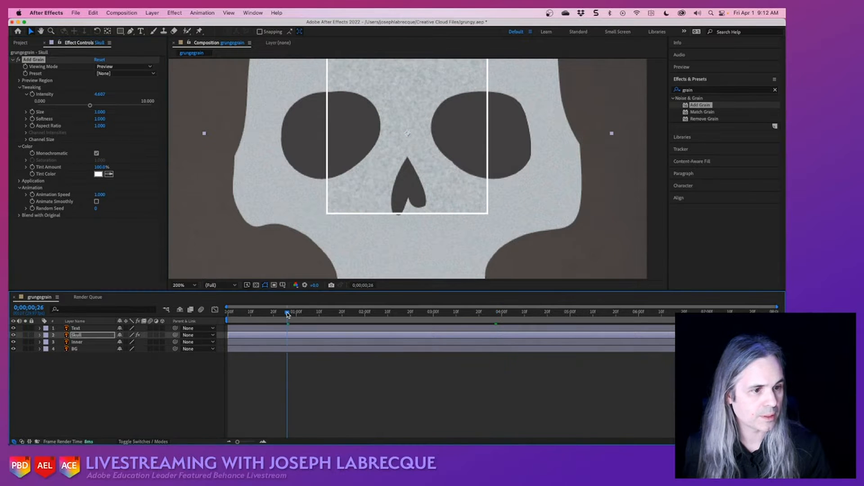
{"action": "key", "text": "space"}
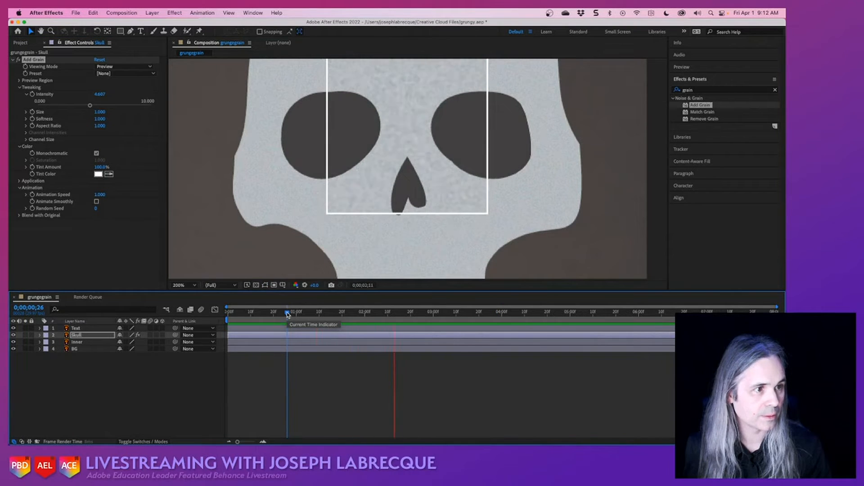
{"action": "key", "text": "space"}
{"action": "key", "text": "super+s"}
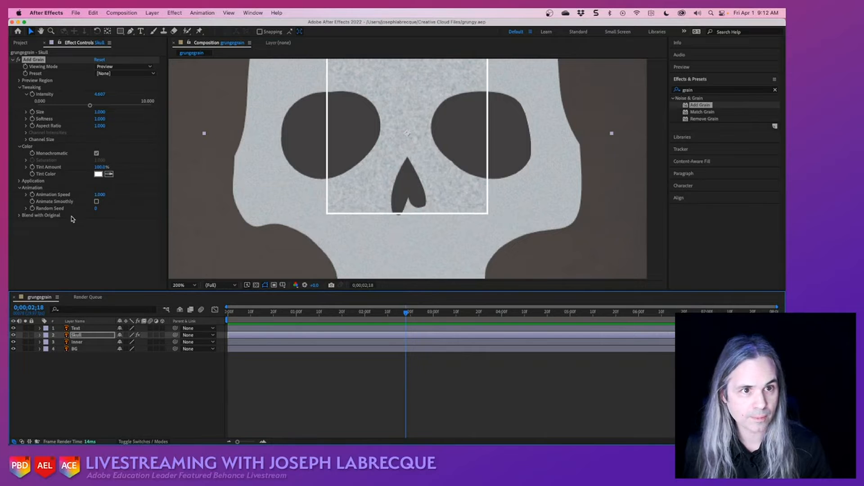
- Set the Add Grain viewing mode to Final Output and play back the grain on the whole skull
{"action": "left_click", "coordinate": [125, 67]}
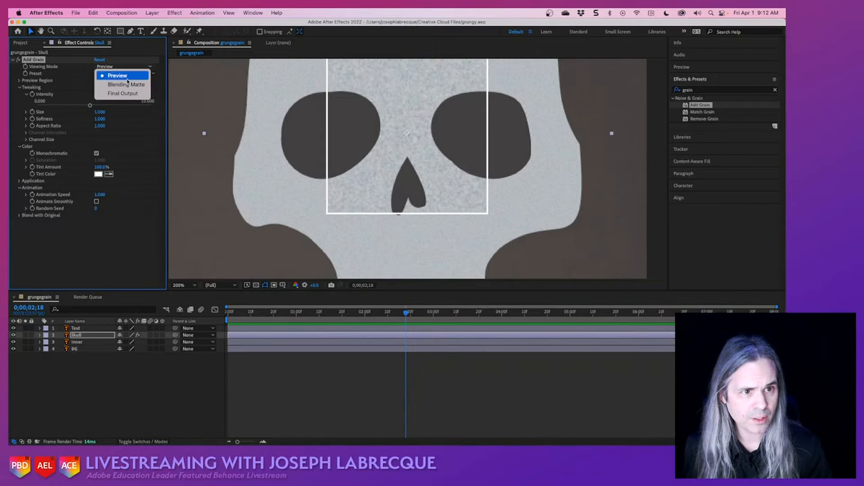
{"action": "left_click", "coordinate": [122, 93]}
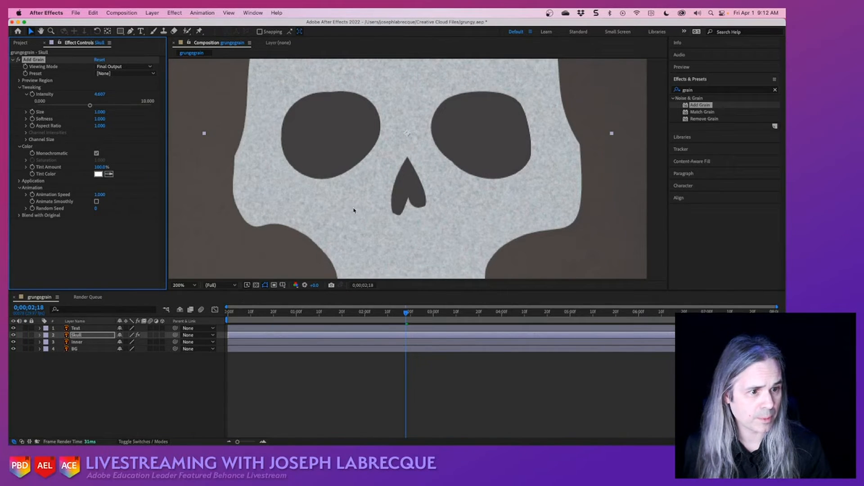
{"action": "key", "text": "comma"}
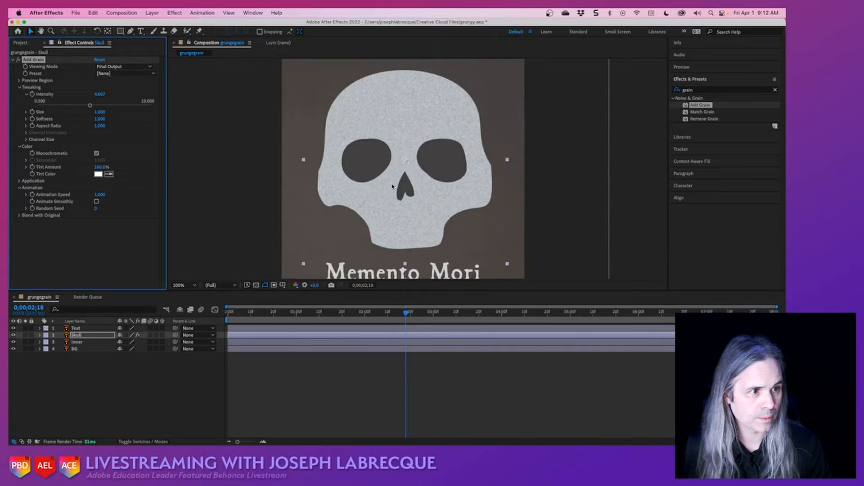
{"action": "key", "text": "comma"}
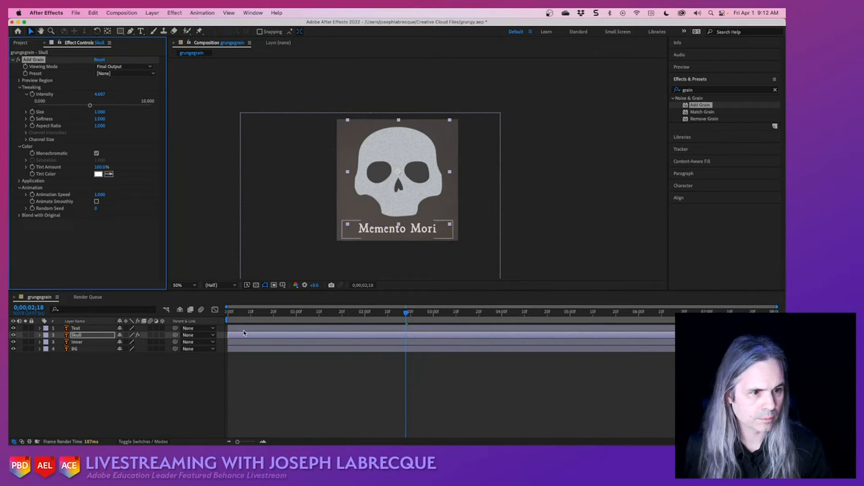
{"action": "left_click", "coordinate": [241, 312]}
{"action": "key", "text": "space"}
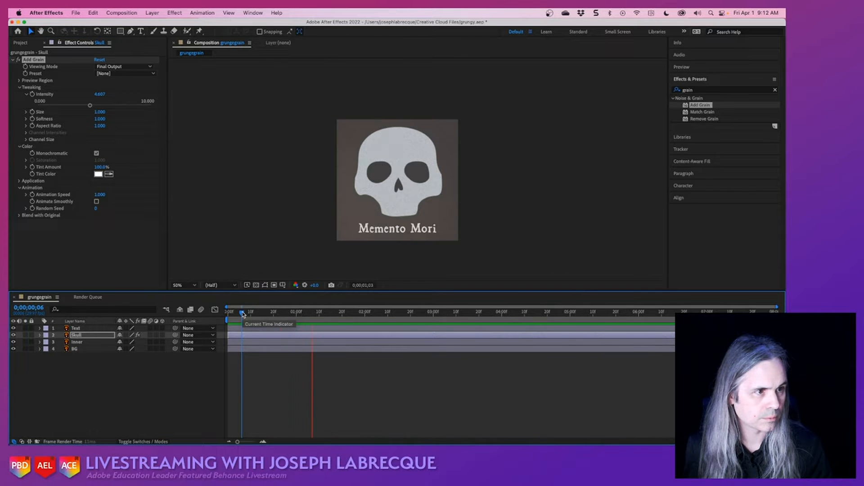
{"action": "key", "text": "space"}
- Fit the composition view up to 100% and play back the grain animation twice from near the start
{"action": "left_click", "coordinate": [194, 285]}
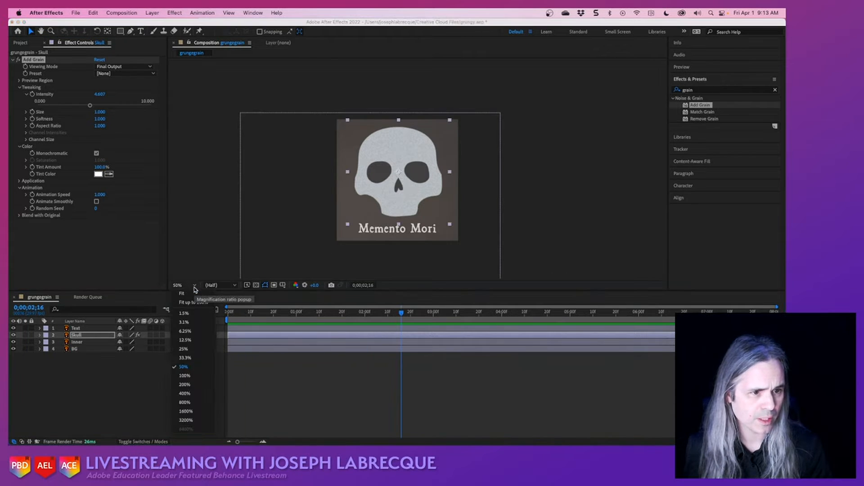
{"action": "left_click", "coordinate": [195, 303]}
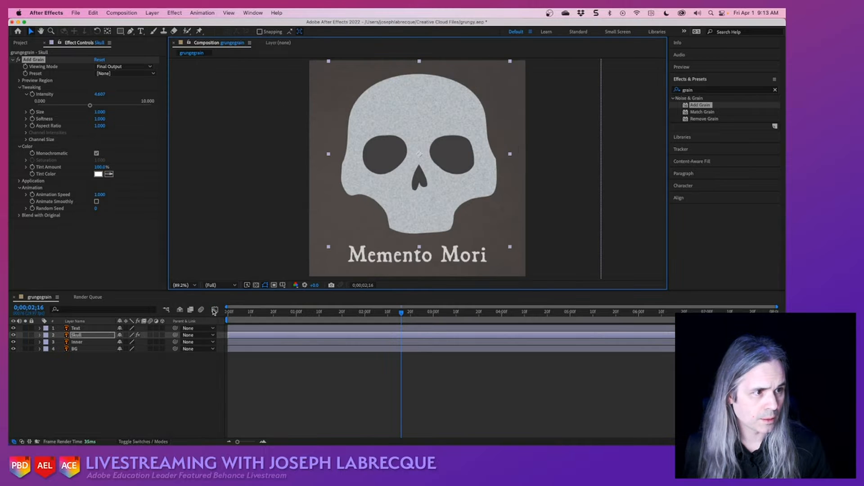
{"action": "left_click", "coordinate": [281, 312]}
{"action": "key", "text": "space"}
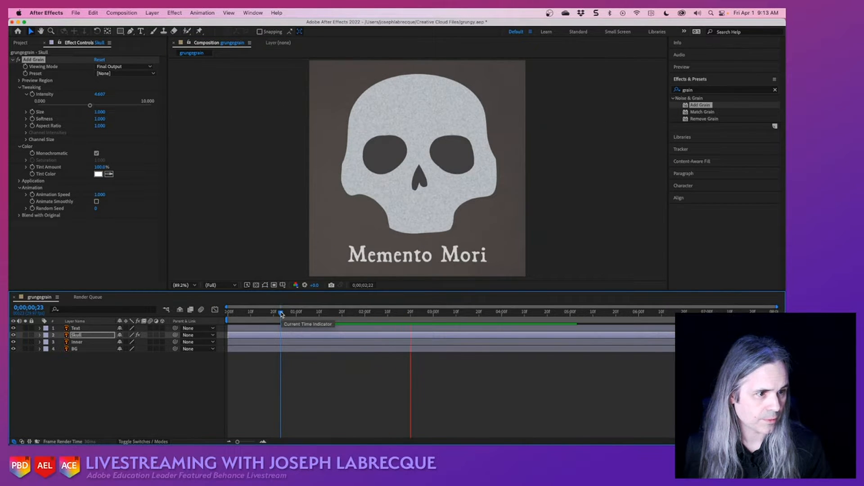
{"action": "key", "text": "space"}
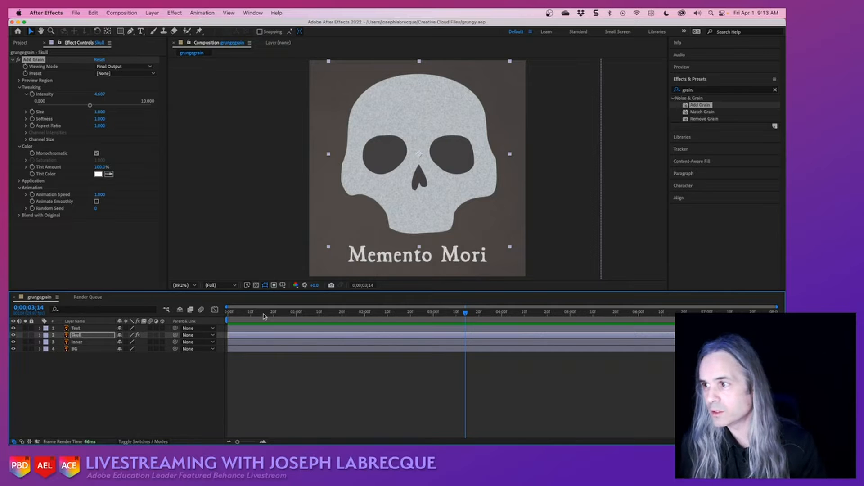
{"action": "left_click", "coordinate": [280, 314]}
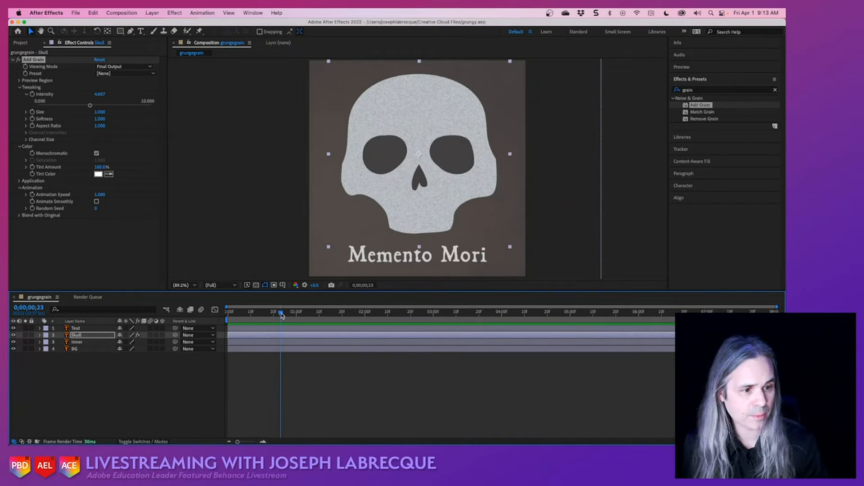
{"action": "key", "text": "space"}
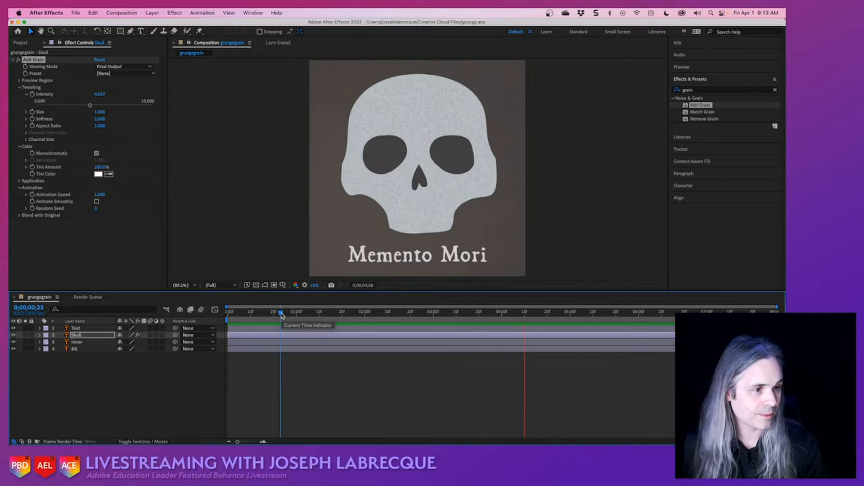
{"action": "key", "text": "space"}
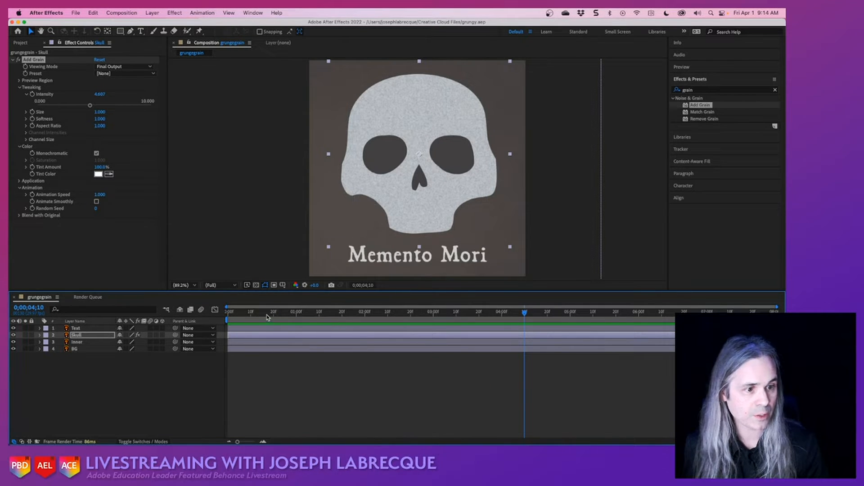
{"action": "left_click", "coordinate": [267, 315]}
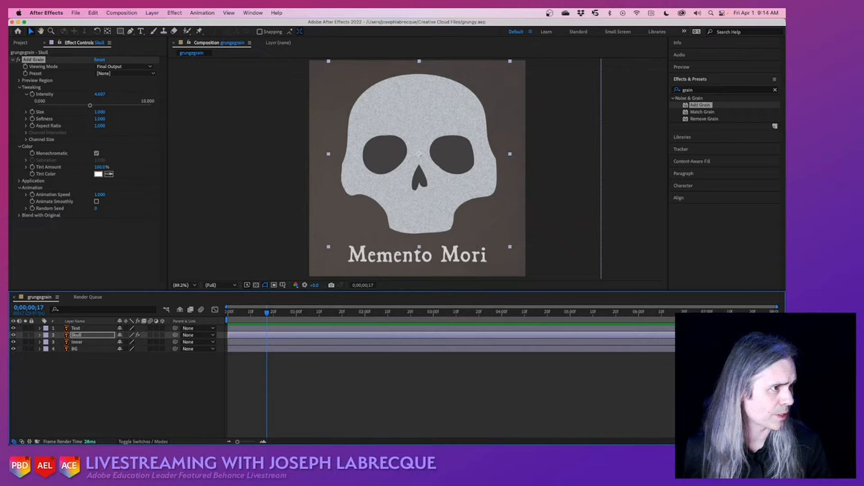
- Open the Creative Cloud desktop app, look through the available desktop beta apps, and close its window
{"action": "left_click", "coordinate": [682, 14]}
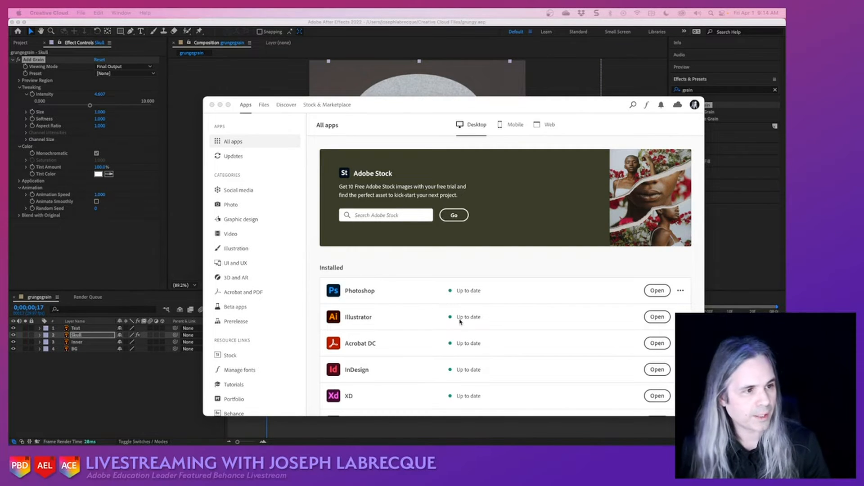
{"action": "left_click_drag", "start_coordinate": [441, 106], "coordinate": [394, 75]}
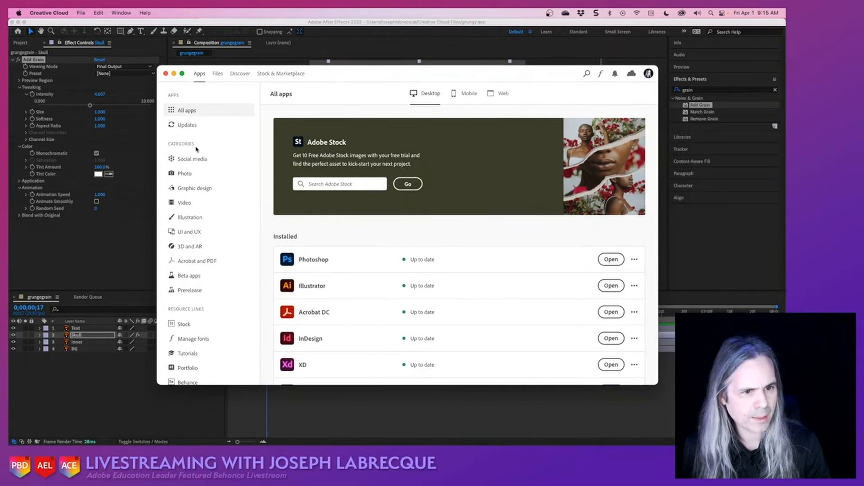
{"action": "left_click", "coordinate": [215, 279]}
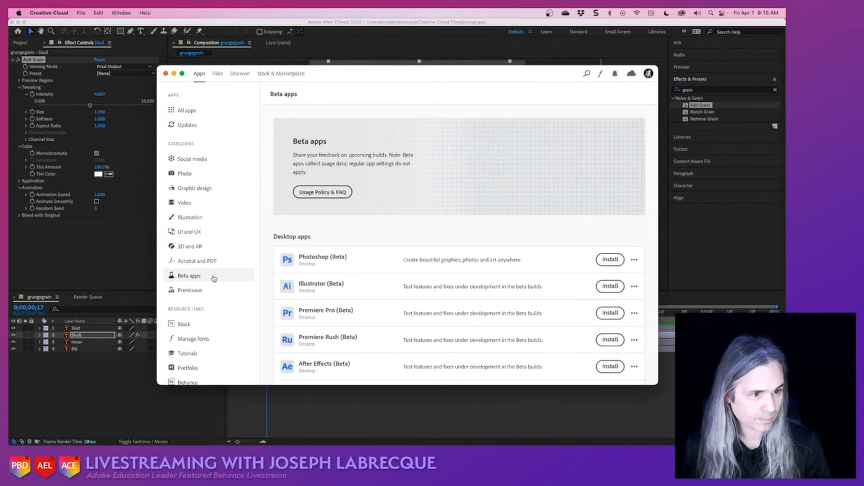
{"action": "scroll", "coordinate": [477, 253], "scroll_direction": "down", "scroll_amount": 4}
{"action": "scroll", "coordinate": [477, 254], "scroll_direction": "down", "scroll_amount": 2}
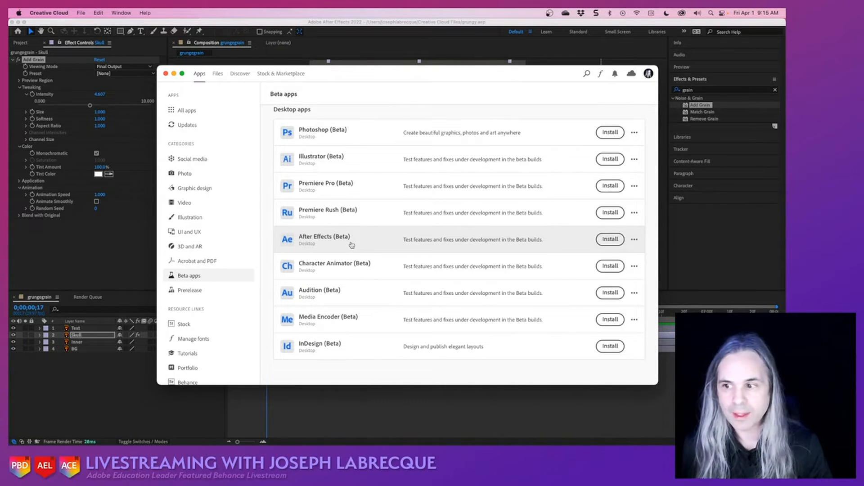
{"action": "left_click", "coordinate": [166, 73]}
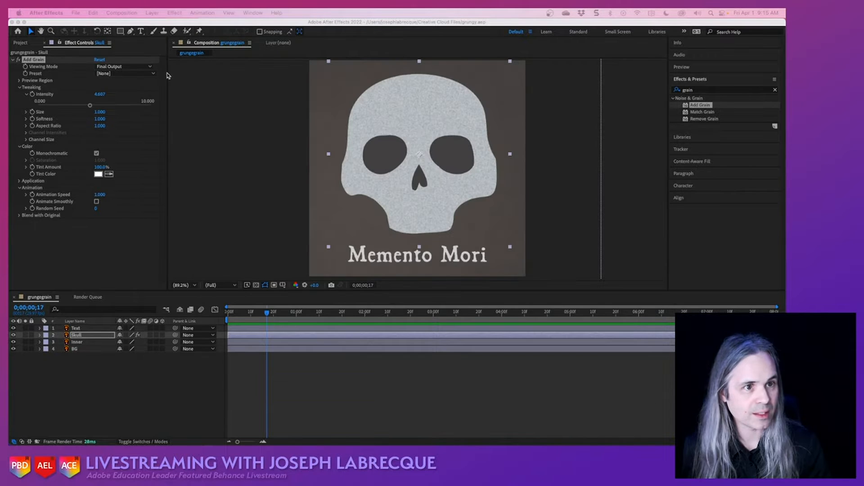
- Return to After Effects and play back the skull's animated grain again from about frame 18
{"action": "left_click", "coordinate": [401, 27]}
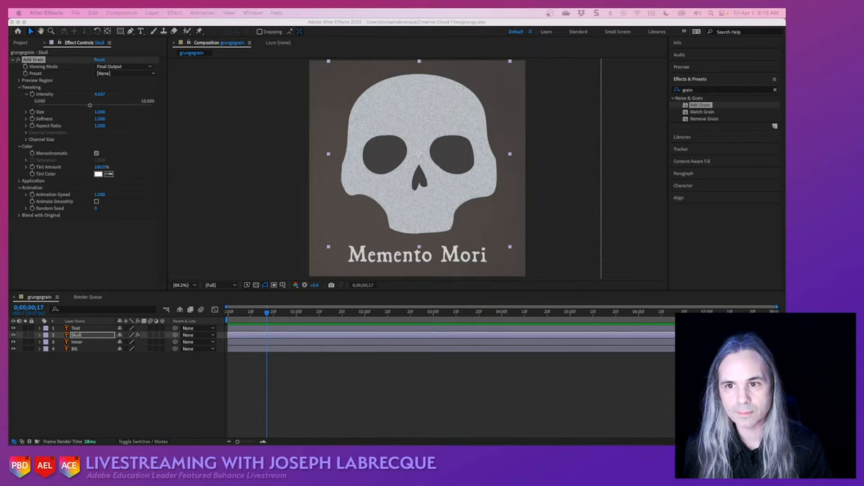
{"action": "left_click", "coordinate": [205, 200]}
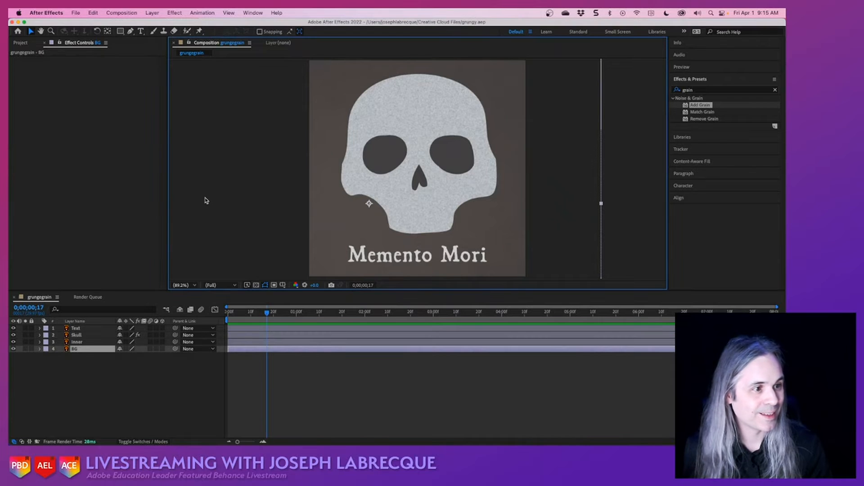
{"action": "left_click", "coordinate": [270, 314]}
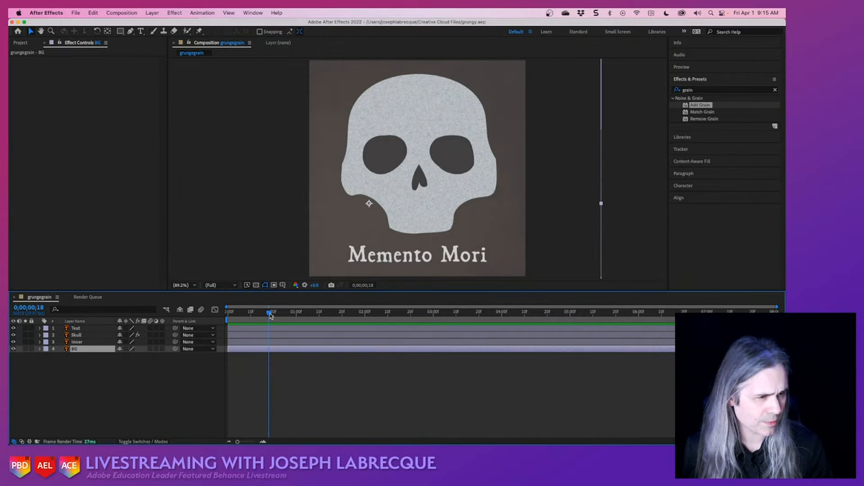
{"action": "key", "text": "space"}
{"action": "key", "text": "space"}
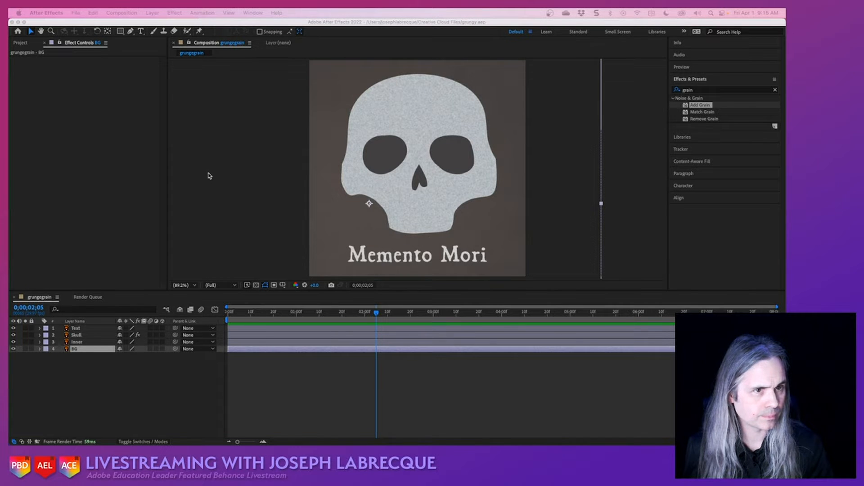
- Select the Skull layer in the grungegrain composition to show its Add Grain settings
{"action": "left_click", "coordinate": [408, 104]}
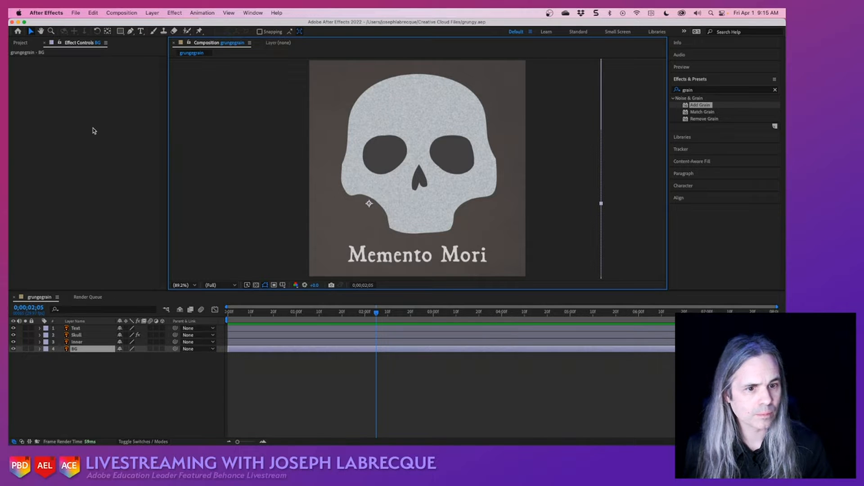
{"action": "left_click", "coordinate": [80, 335]}
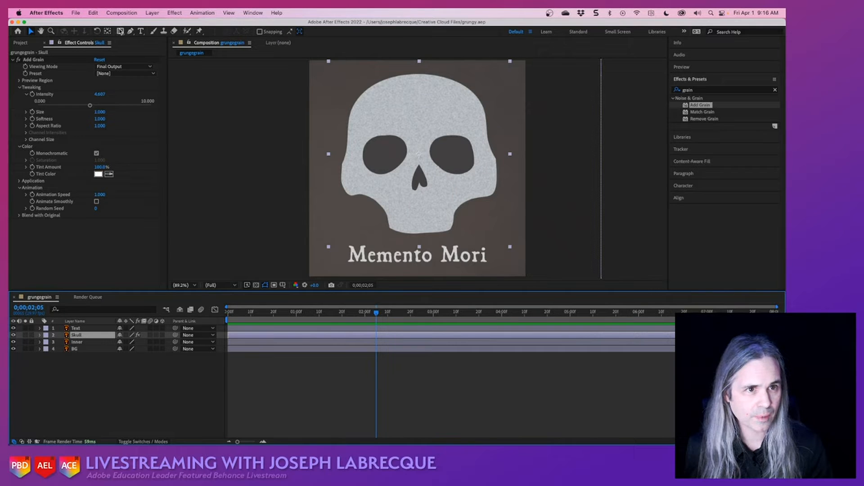
- Draw an elliptical mask over the skull's face on the Skull layer using the Ellipse tool
{"action": "left_click", "coordinate": [121, 32]}
{"action": "left_click_drag", "start_coordinate": [120, 31], "coordinate": [144, 51]}
{"action": "mouse_move", "coordinate": [335, 79]}
{"action": "left_mouse_down"}
{"action": "mouse_move", "coordinate": [490, 239]}
{"action": "mouse_move", "coordinate": [485, 224]}
{"action": "left_mouse_up"}
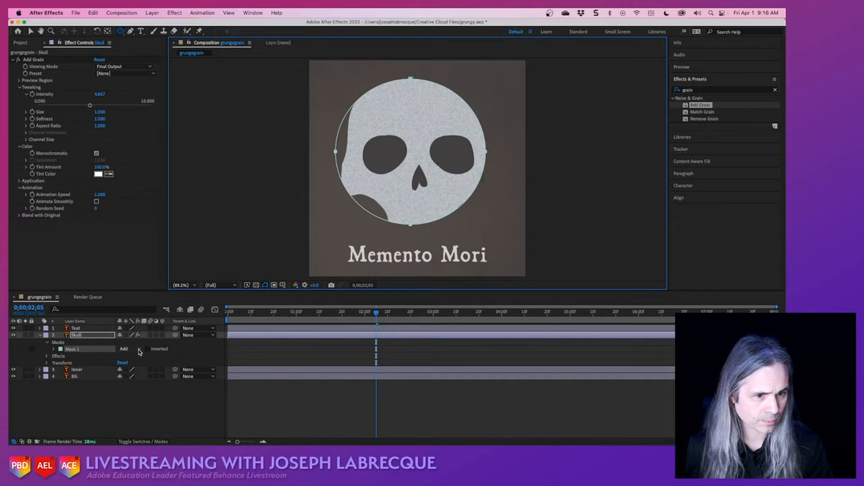
- Check the blend mode choices for the Skull layer's mask and try inverting it, restoring the non-inverted state
{"action": "left_click", "coordinate": [139, 349]}
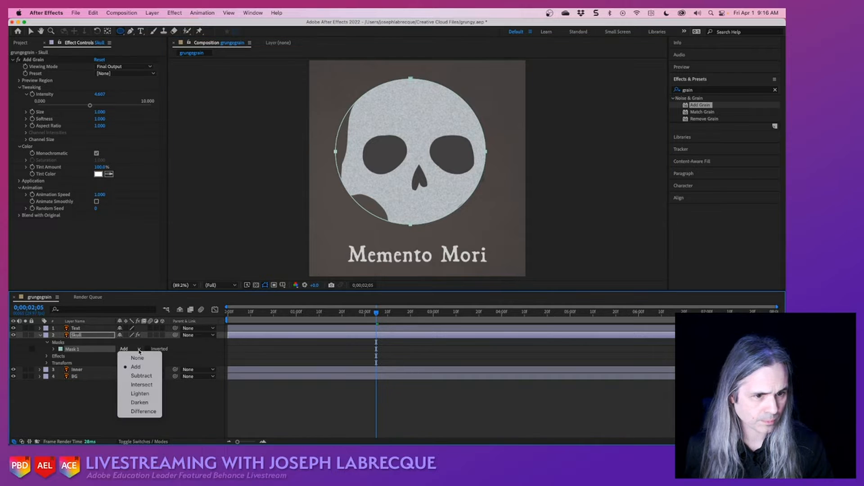
{"action": "left_click", "coordinate": [70, 351]}
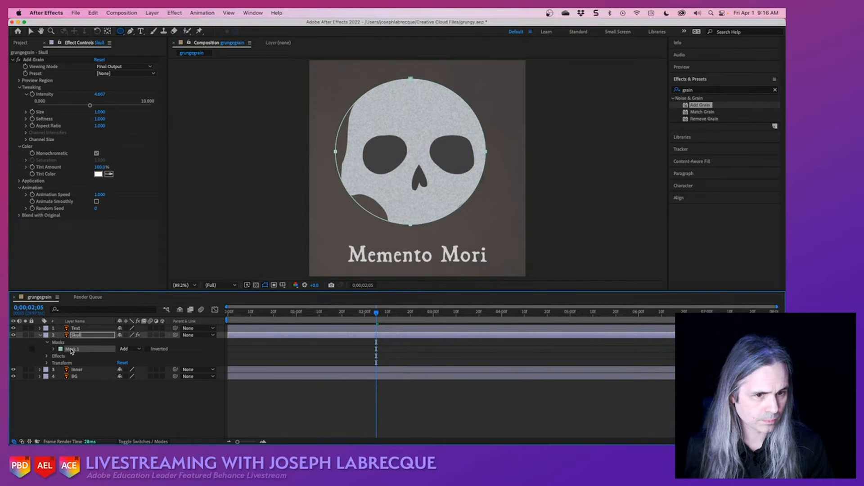
{"action": "left_click", "coordinate": [147, 349]}
{"action": "left_click", "coordinate": [147, 349]}
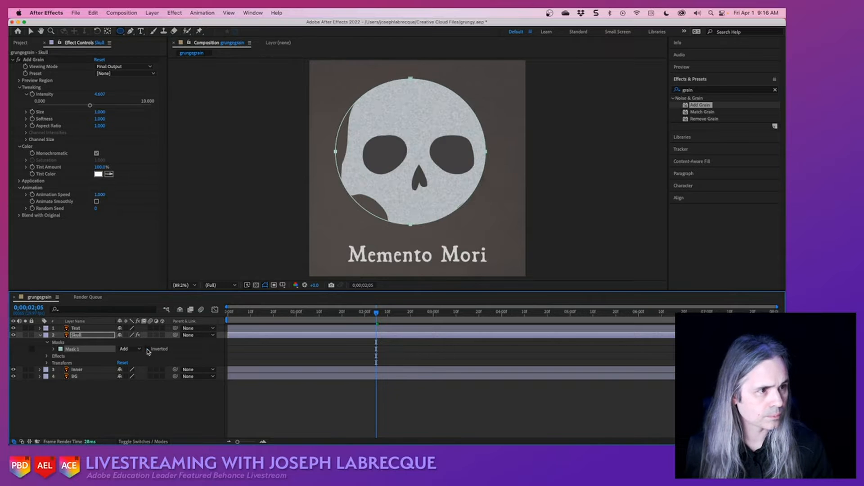
- Set the mask feather of Mask 1 on the Skull layer to 127 pixels and deselect the layer
{"action": "left_click", "coordinate": [53, 349]}
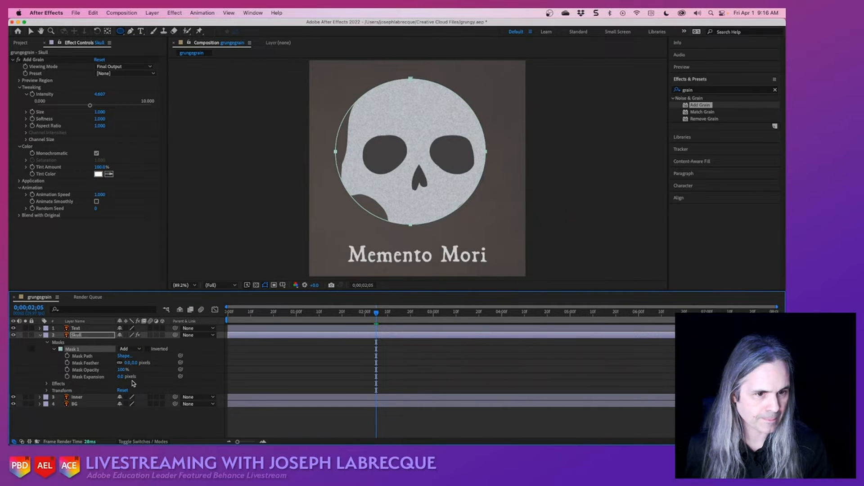
{"action": "left_click_drag", "start_coordinate": [127, 363], "coordinate": [196, 382]}
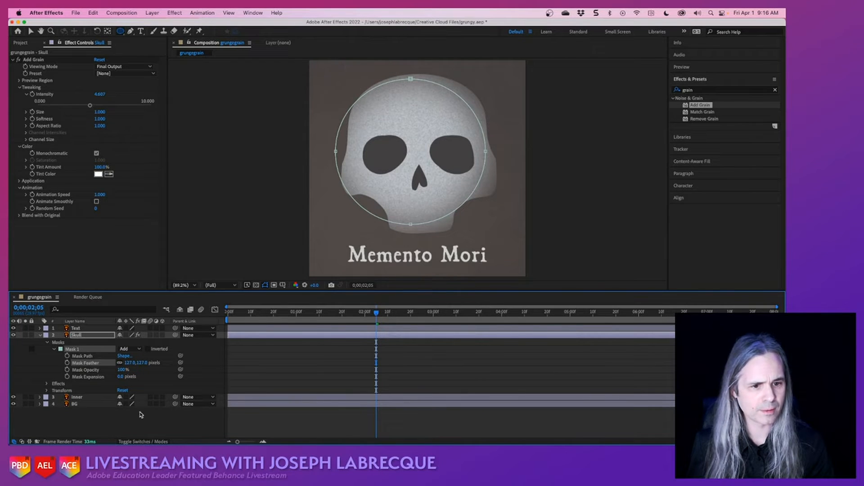
{"action": "left_click", "coordinate": [120, 426]}
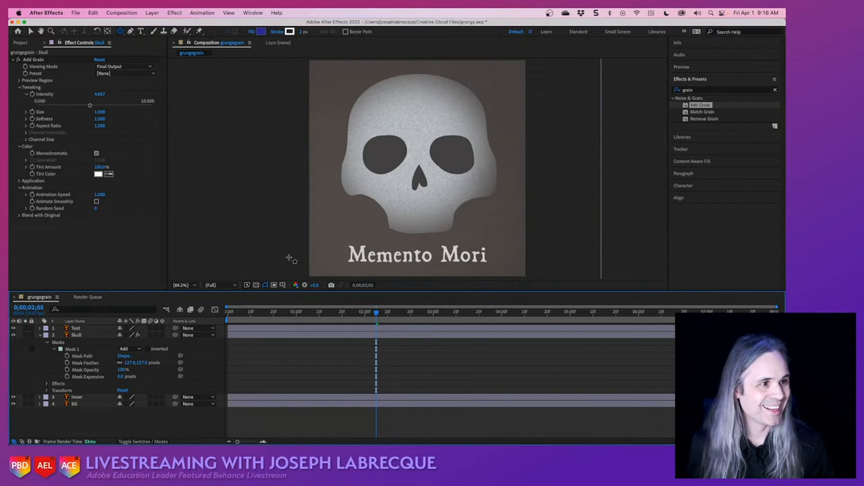
- Play back the feathered skull with its animated grain from 0;00;00;23
{"action": "left_click", "coordinate": [280, 312]}
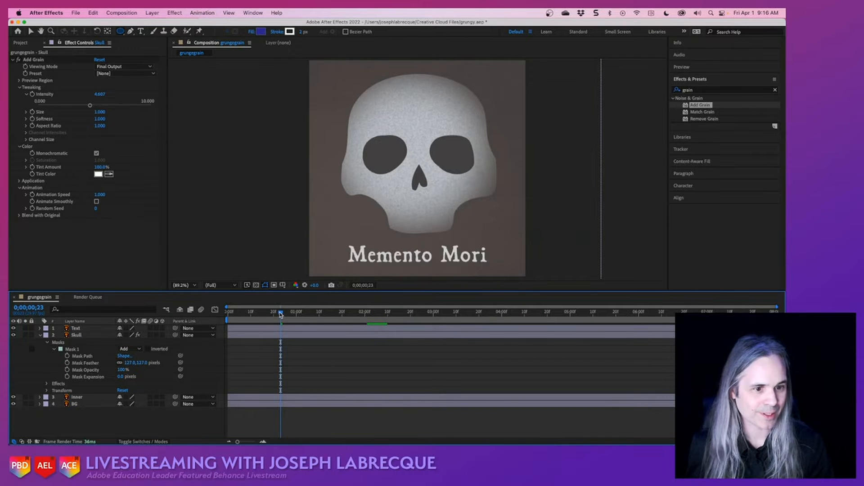
{"action": "key", "text": "space"}
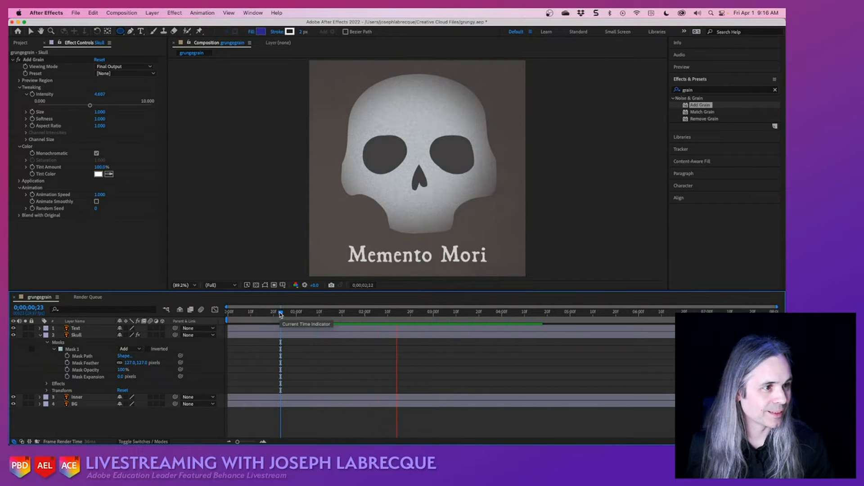
{"action": "key", "text": "space"}
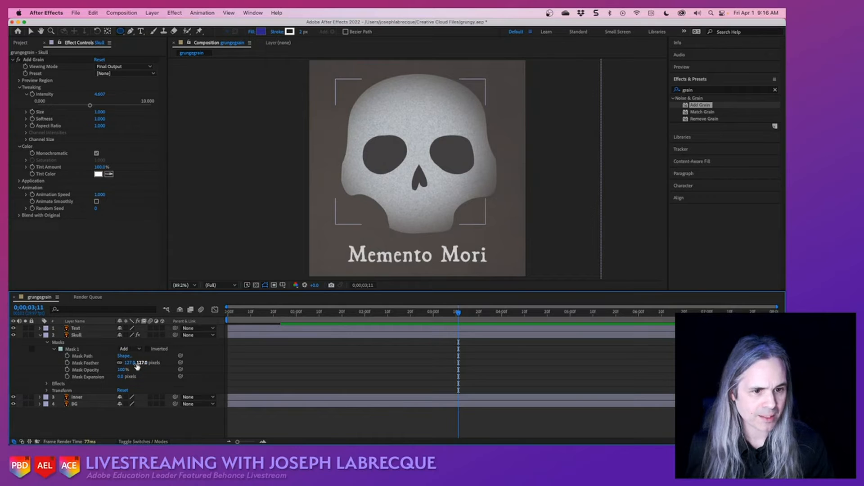
- Try Mask 1 with the Subtract, Intersect and Darken modes and inverted, returning it to non-inverted Add
{"action": "left_click", "coordinate": [140, 349]}
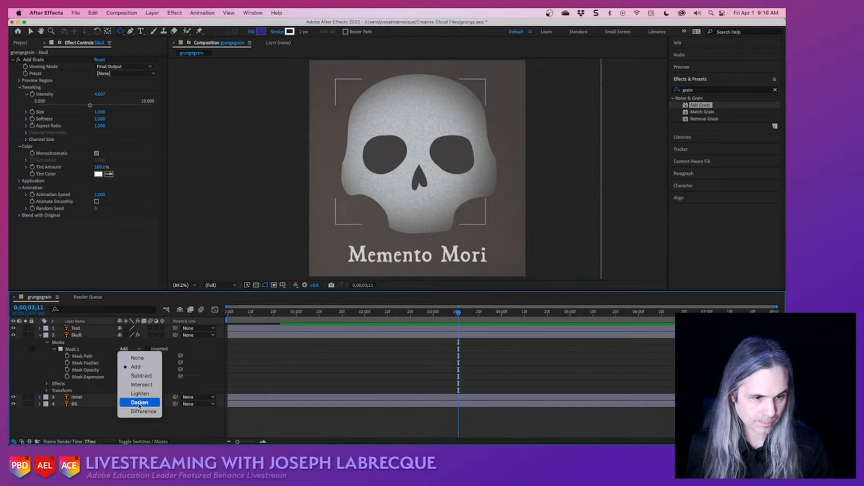
{"action": "key", "text": "Escape"}
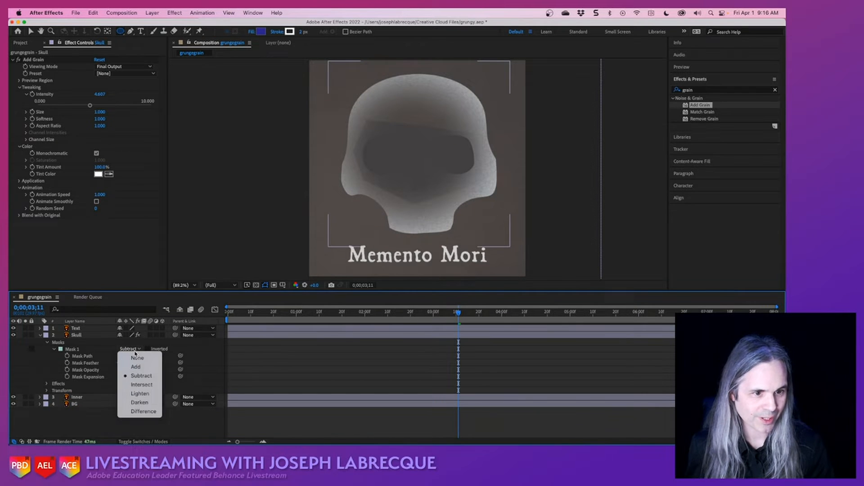
{"action": "left_click", "coordinate": [140, 384]}
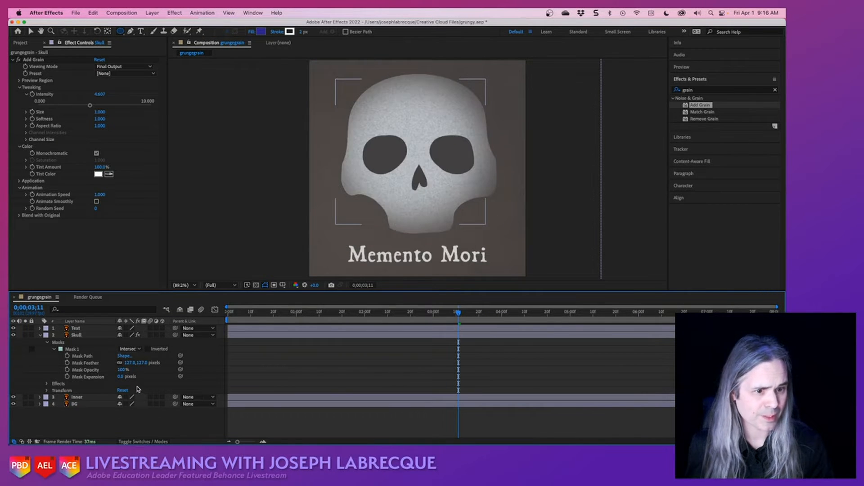
{"action": "left_click", "coordinate": [139, 350]}
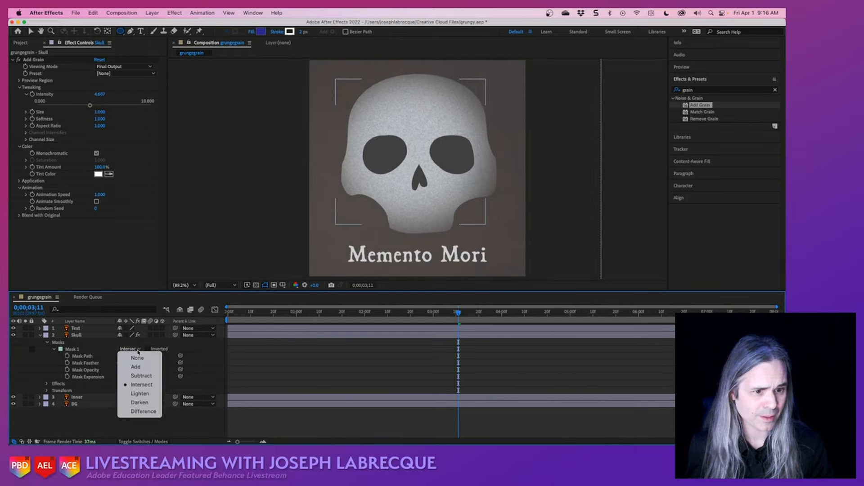
{"action": "left_click", "coordinate": [138, 403]}
{"action": "left_click", "coordinate": [140, 351]}
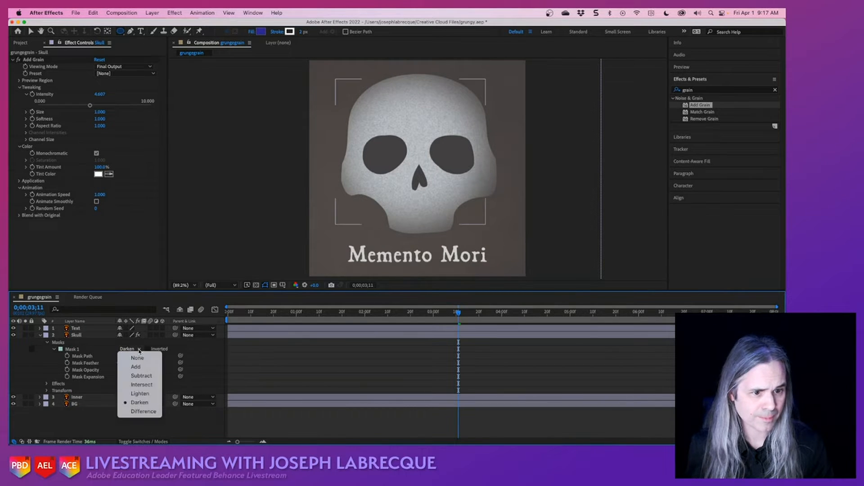
{"action": "left_click", "coordinate": [135, 367]}
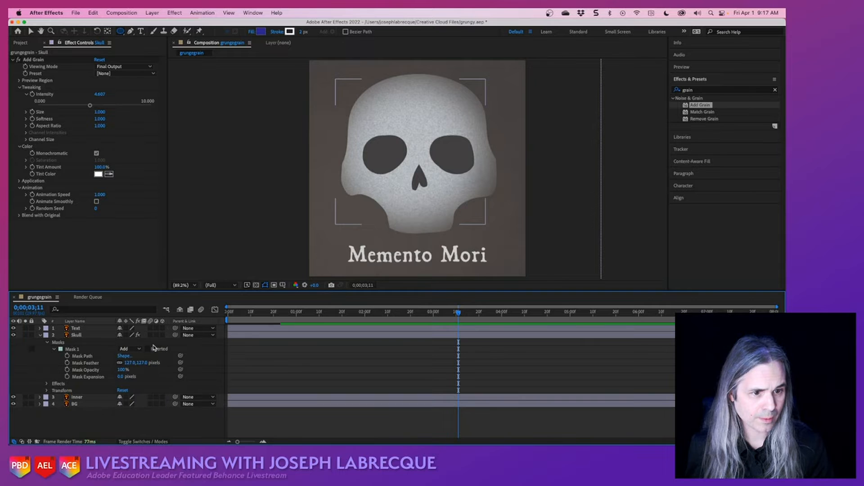
{"action": "left_click", "coordinate": [147, 350]}
{"action": "left_click", "coordinate": [147, 349]}
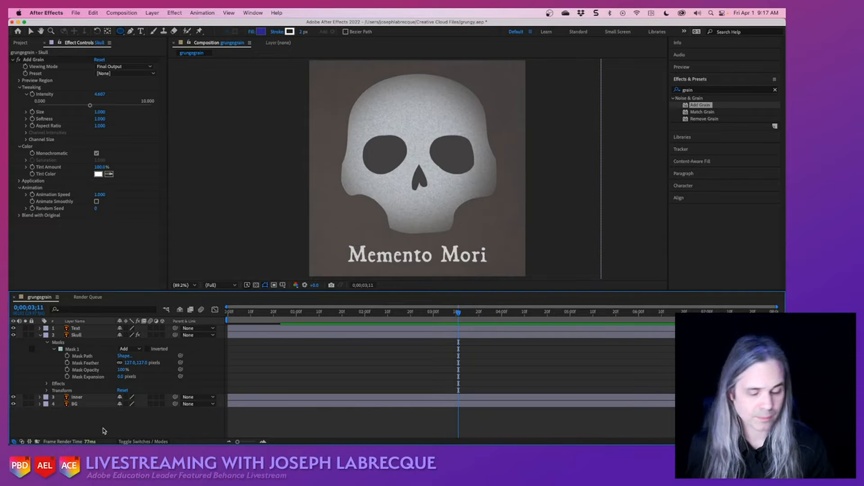
- Save the project and play back the masked skull animation from 0;00;01;06
{"action": "key", "text": "super+s"}
{"action": "left_click", "coordinate": [310, 312]}
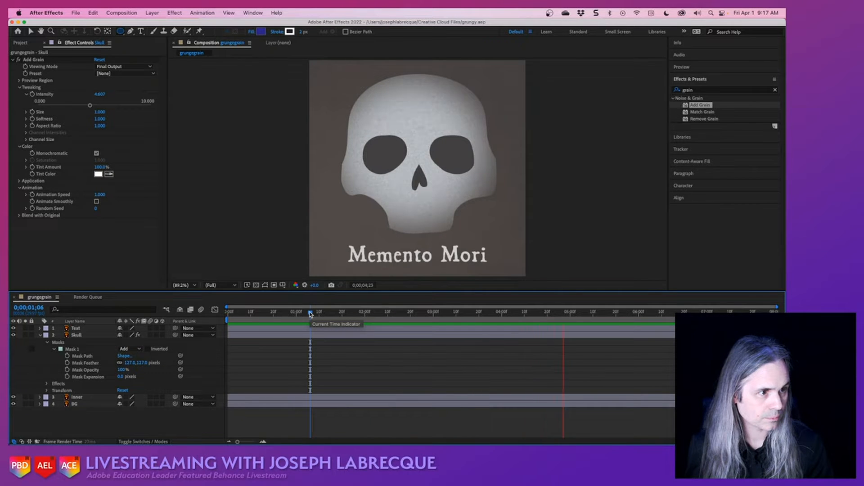
{"action": "key", "text": "space"}
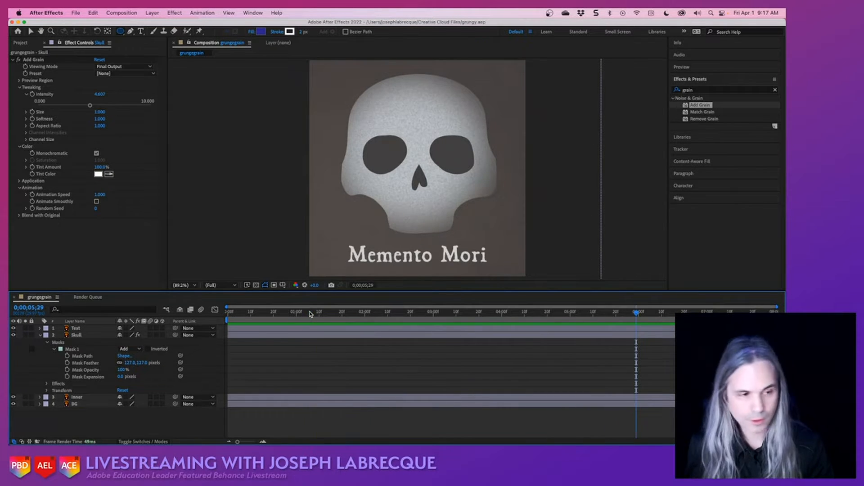
- Switch to the Selection tool and apply the Wave Warp effect to the Skull layer
{"action": "left_click", "coordinate": [470, 109]}
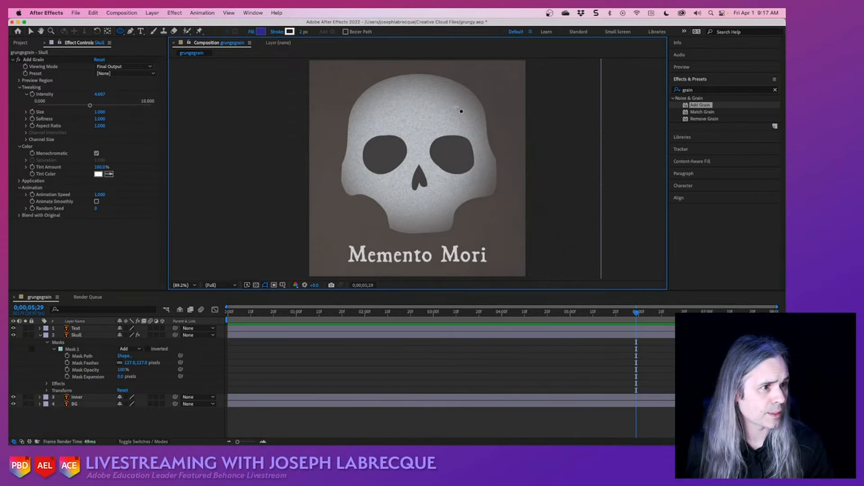
{"action": "left_click", "coordinate": [30, 31]}
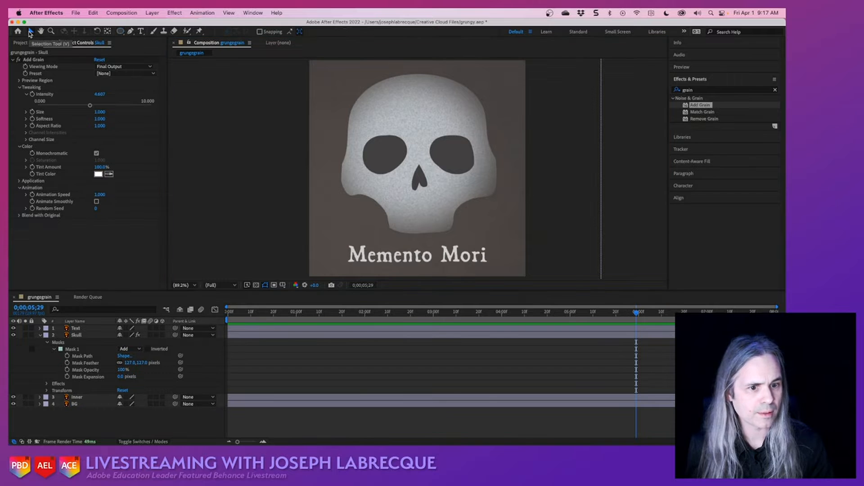
{"action": "left_click", "coordinate": [461, 114]}
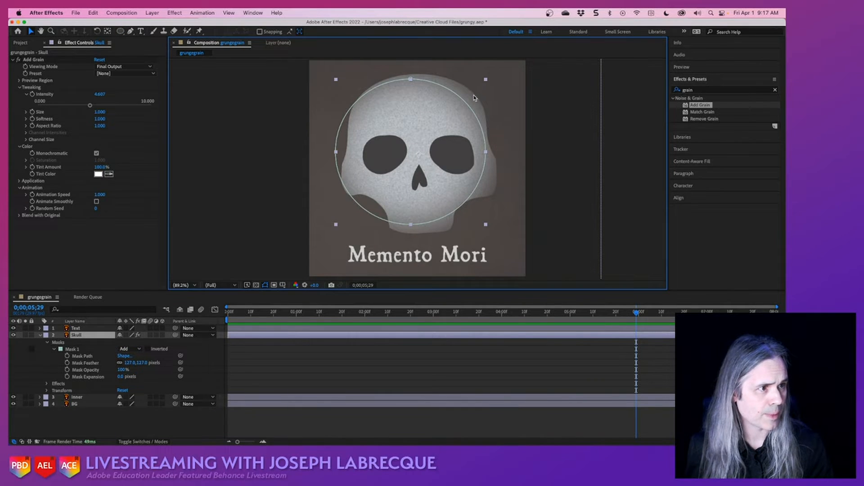
{"action": "left_click", "coordinate": [76, 335]}
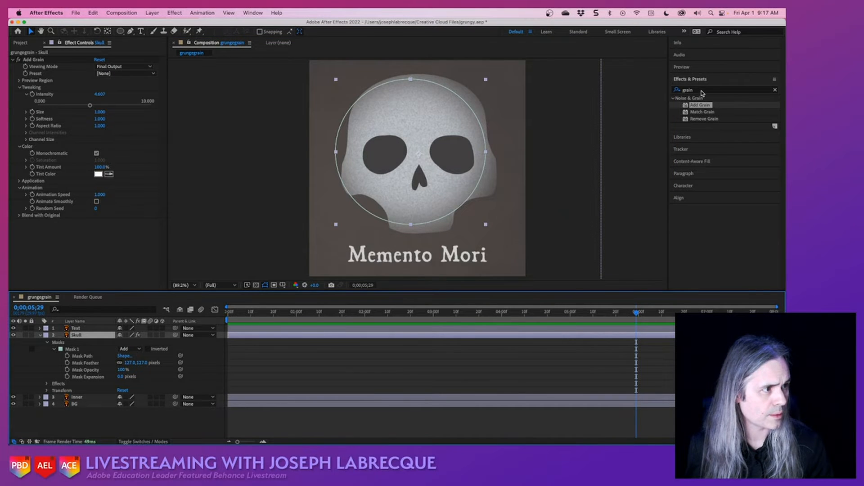
{"action": "left_click", "coordinate": [676, 89]}
{"action": "type", "text": "wave"}
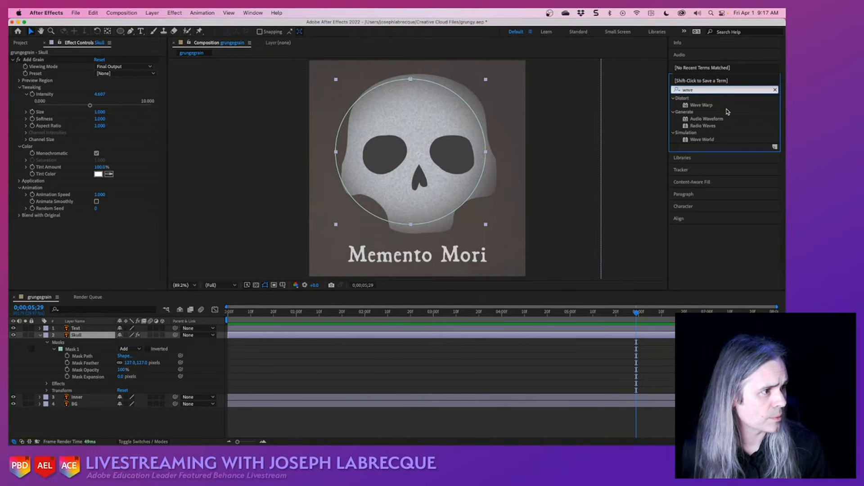
{"action": "left_click", "coordinate": [704, 106]}
{"action": "left_click_drag", "start_coordinate": [704, 107], "coordinate": [90, 337]}
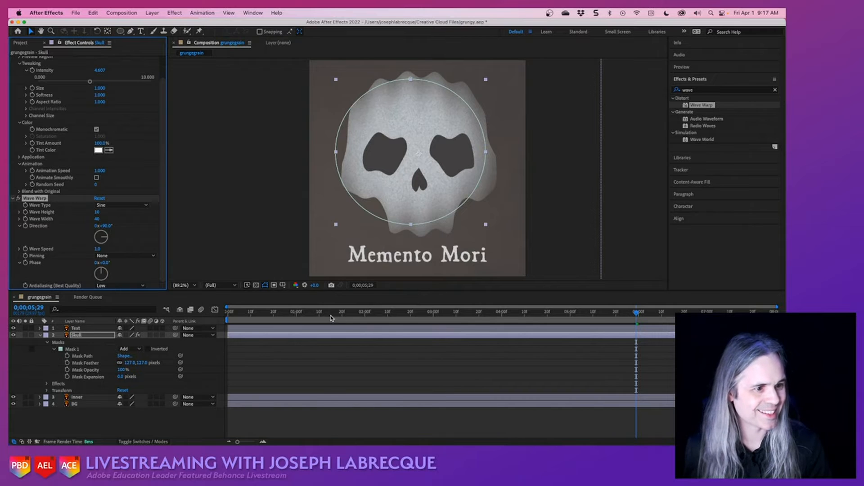
- Play back the Wave Warp distortion on the skull from 0;00;01;15
{"action": "left_click", "coordinate": [330, 317]}
{"action": "key", "text": "space"}
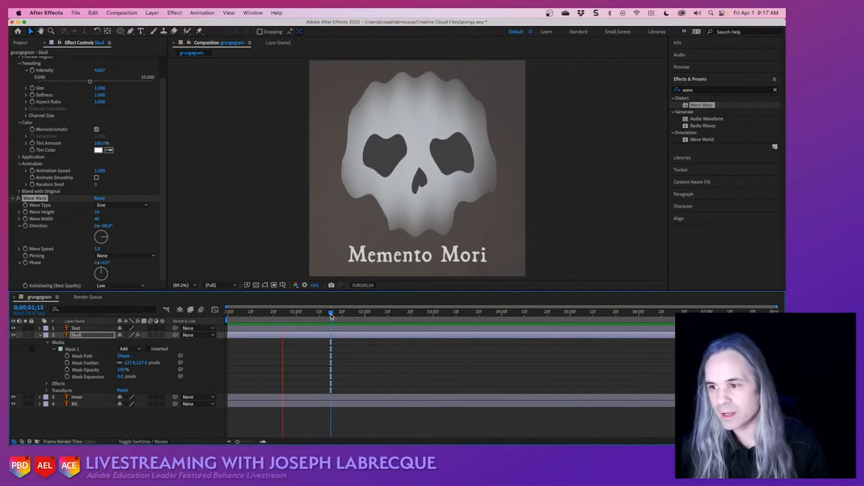
{"action": "key", "text": "space"}
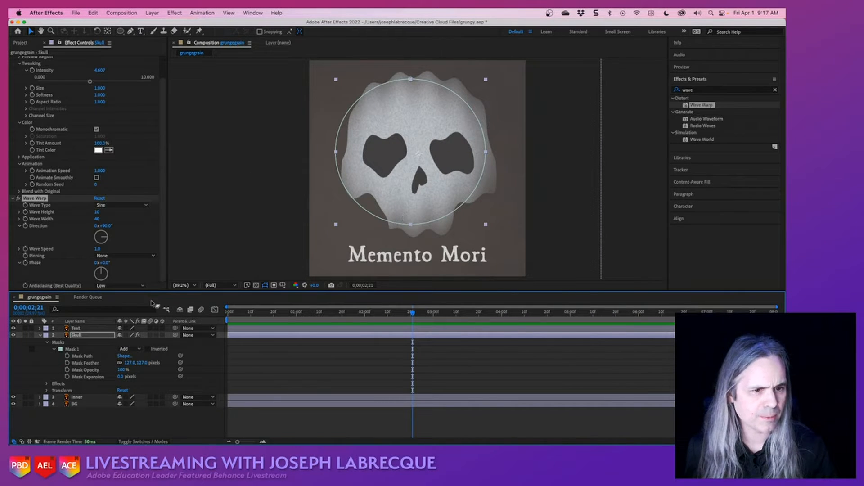
- Collapse the Add Grain settings and set Wave Warp's Wave Type to Smooth Noise on the Skull layer
{"action": "key", "text": "super+shift+a"}
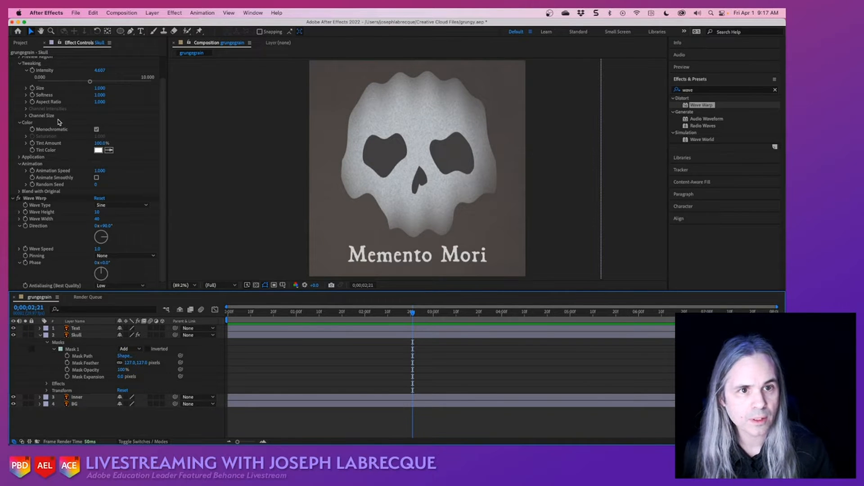
{"action": "scroll", "coordinate": [58, 117], "scroll_direction": "up", "scroll_amount": 3}
{"action": "left_click", "coordinate": [17, 59]}
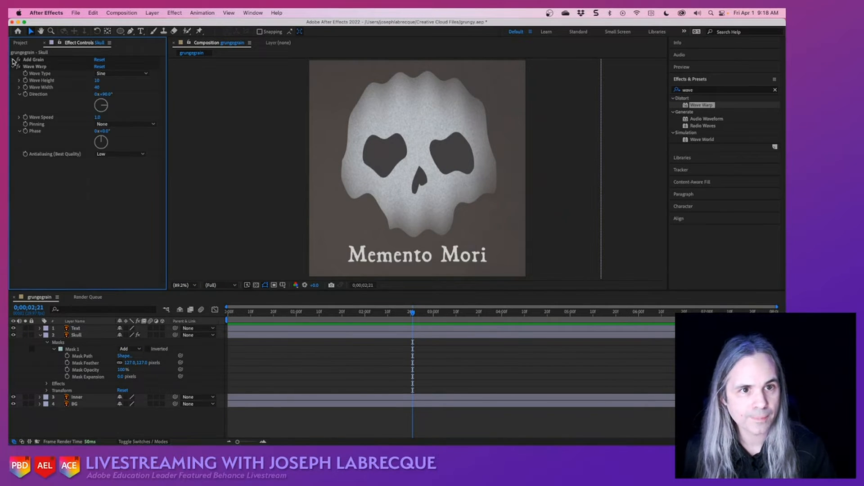
{"action": "left_click", "coordinate": [71, 67]}
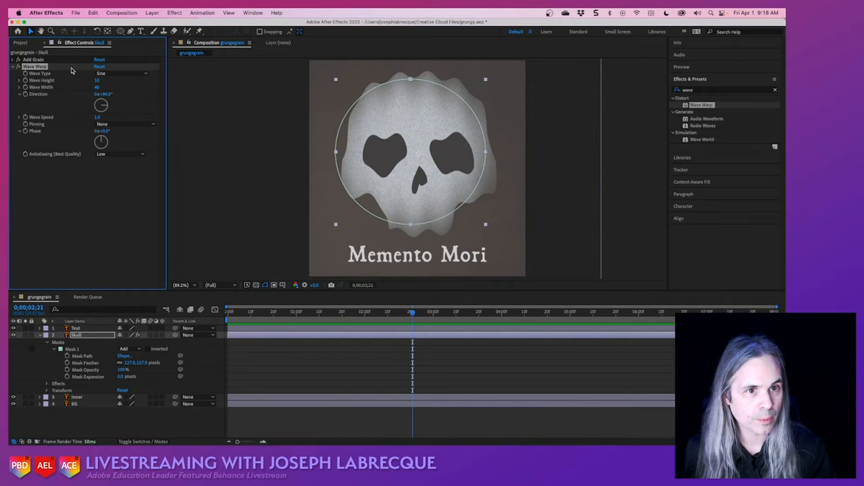
{"action": "left_click", "coordinate": [146, 74]}
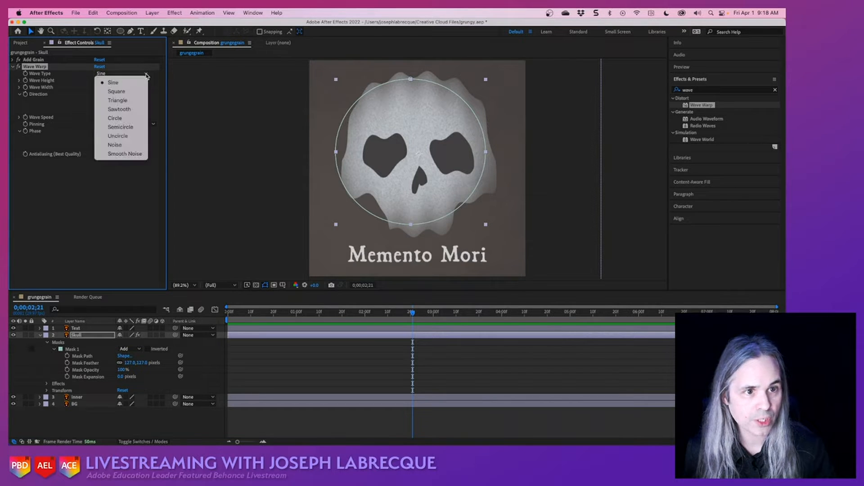
{"action": "left_click", "coordinate": [118, 155]}
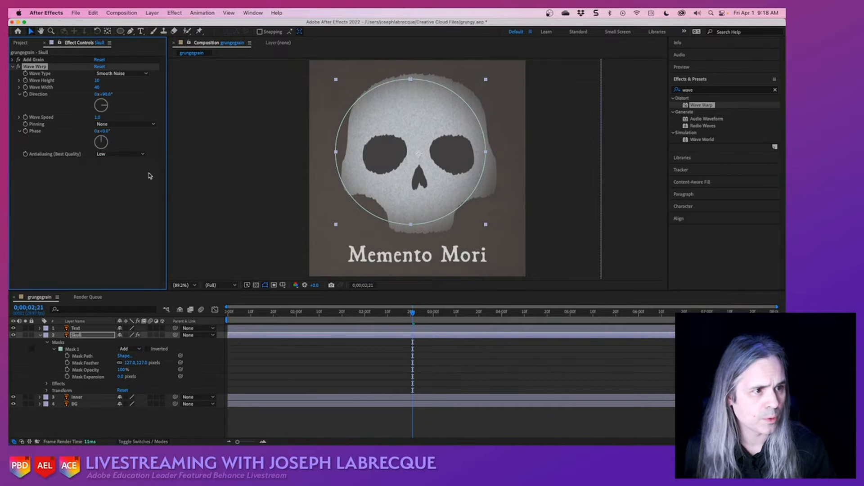
- Play back the skull with the Smooth Noise wave type from 0;00;02;13
{"action": "left_click", "coordinate": [396, 315]}
{"action": "key", "text": "space"}
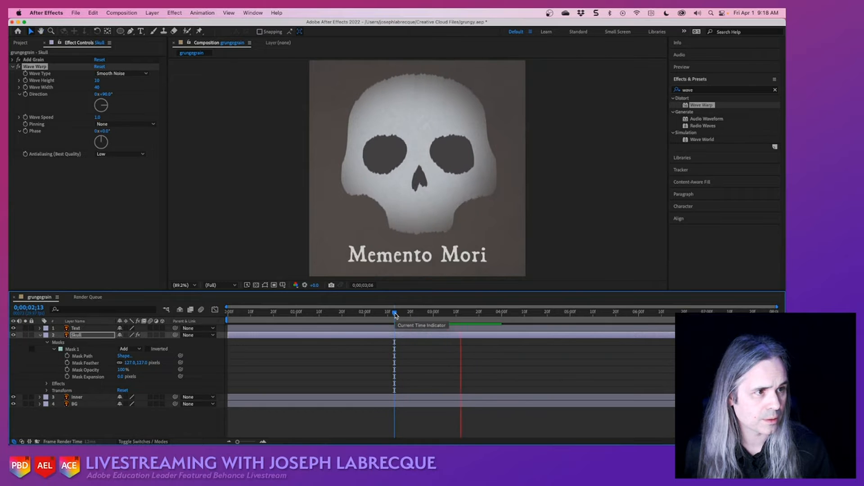
{"action": "key", "text": "space"}
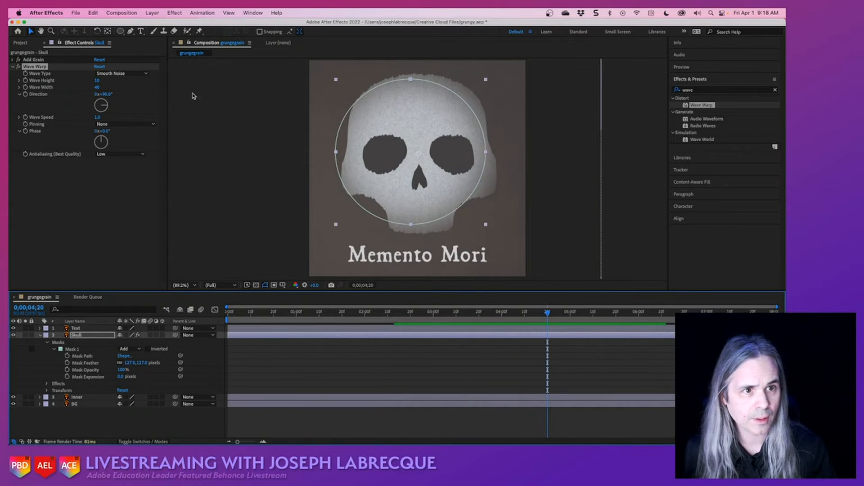
- Set Wave Warp's Wave Type to Sine and reduce its Wave Height to 2 on the Skull layer
{"action": "left_click", "coordinate": [145, 74]}
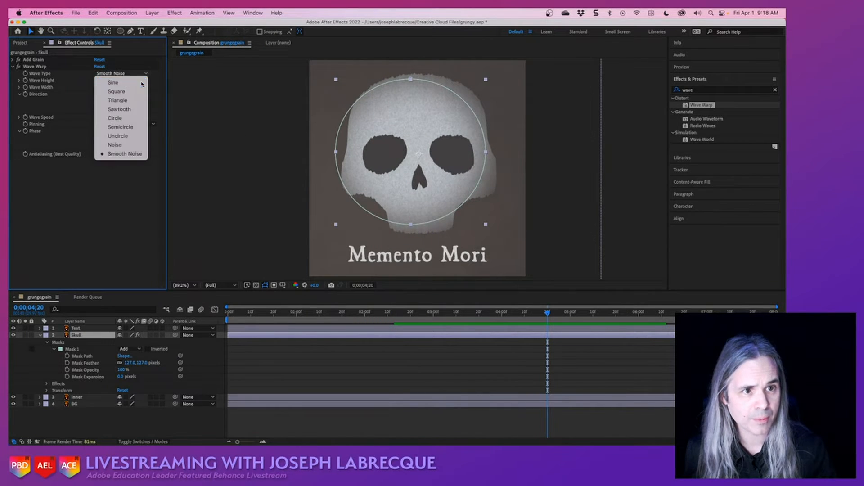
{"action": "left_click", "coordinate": [135, 84]}
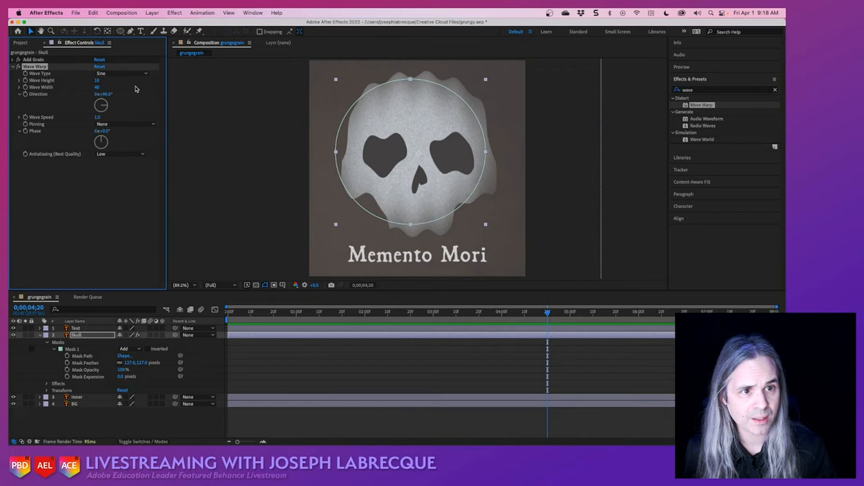
{"action": "left_click", "coordinate": [19, 81]}
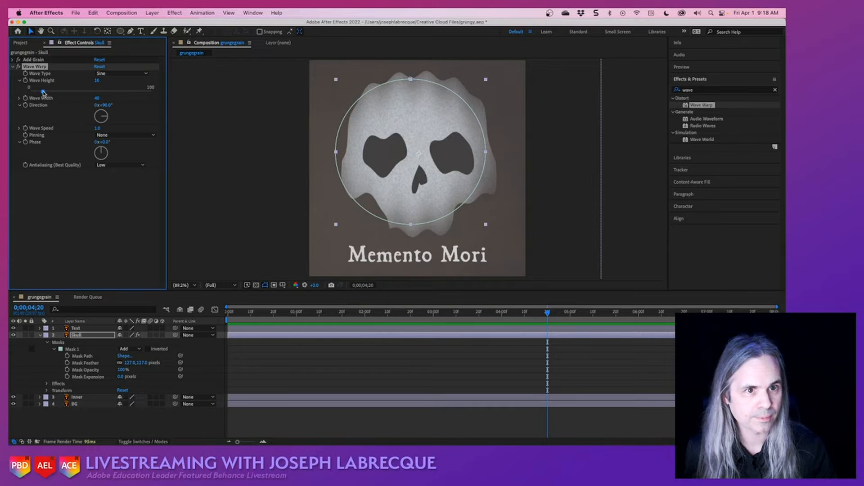
{"action": "left_click_drag", "start_coordinate": [43, 91], "coordinate": [33, 93]}
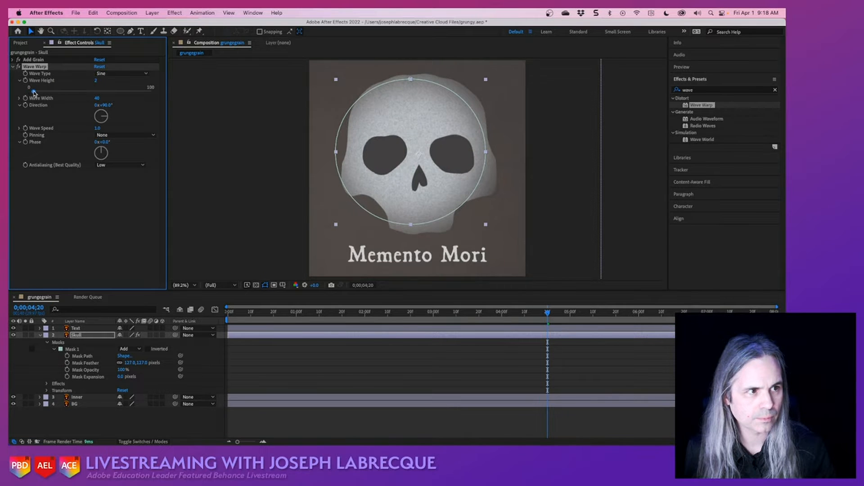
- Play back the gentler Sine distortion from 0;00;01;15 and save the project
{"action": "left_click", "coordinate": [330, 312]}
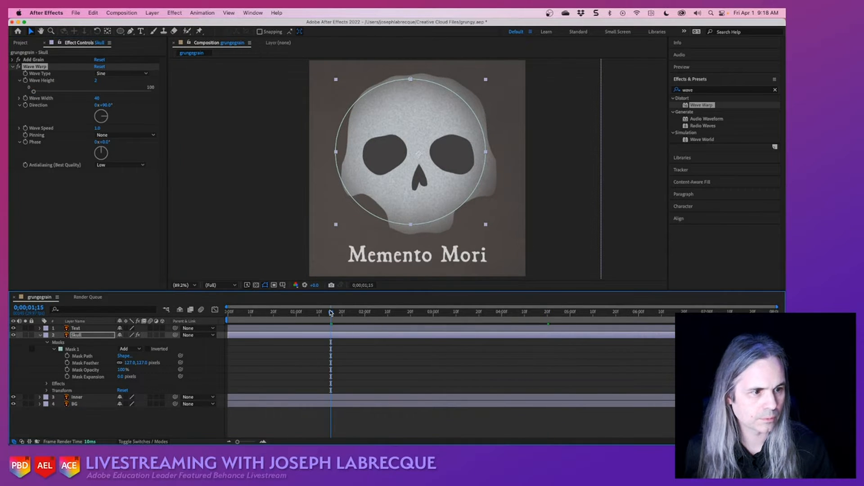
{"action": "key", "text": "space"}
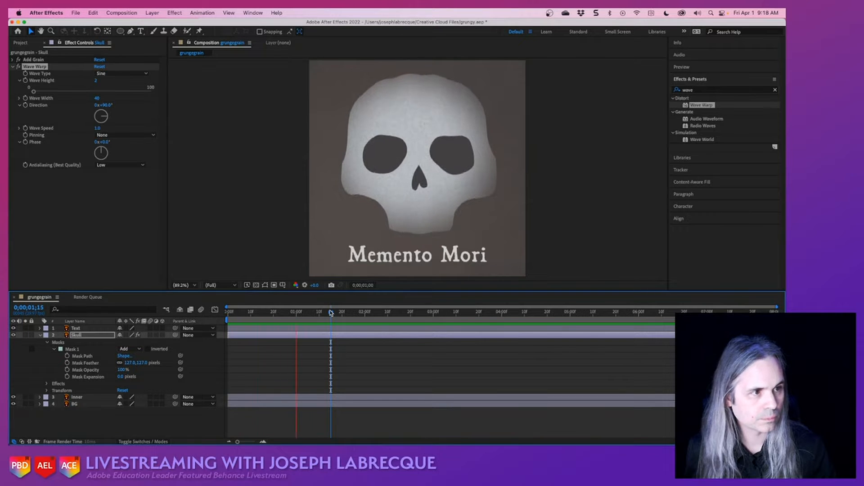
{"action": "key", "text": "space"}
{"action": "key", "text": "super+s"}
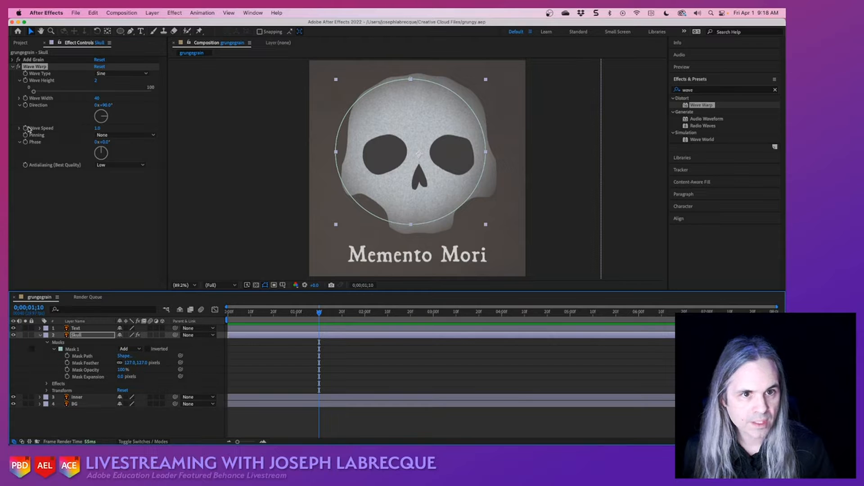
- Try a Wave Warp Wave Speed of 0.4 and play back the skull from 0;00;01;11
{"action": "left_click", "coordinate": [19, 128]}
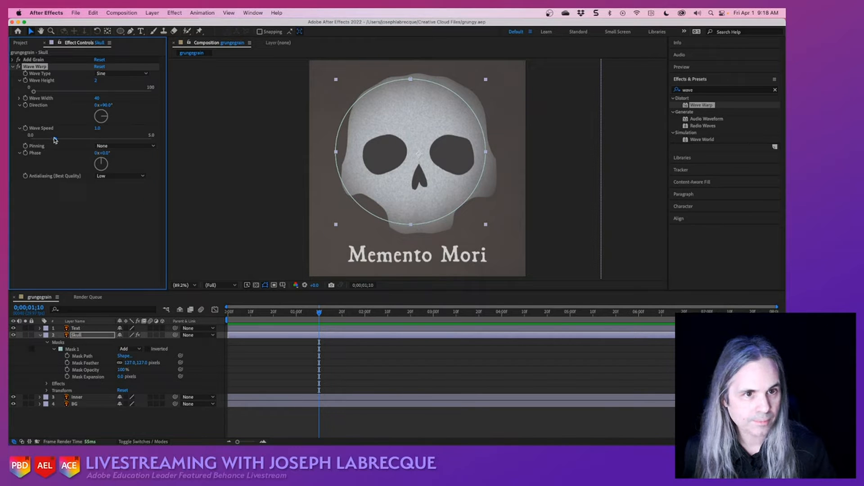
{"action": "left_click_drag", "start_coordinate": [54, 140], "coordinate": [40, 140]}
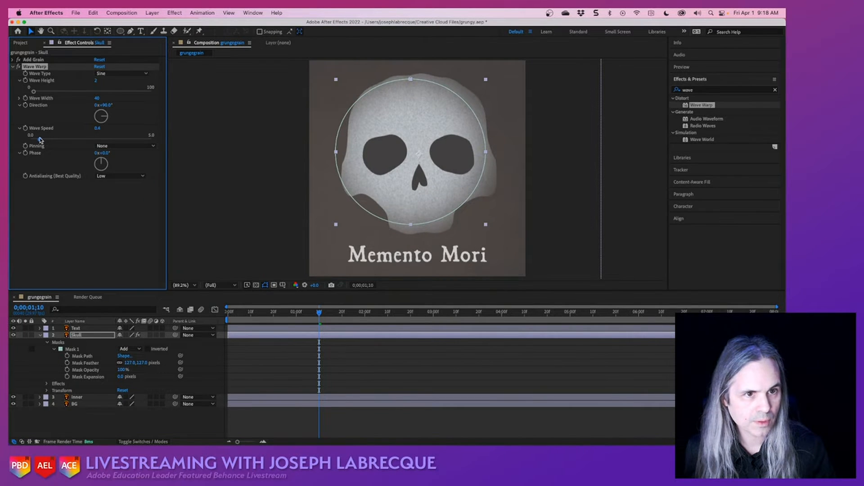
{"action": "left_click", "coordinate": [322, 314]}
{"action": "key", "text": "space"}
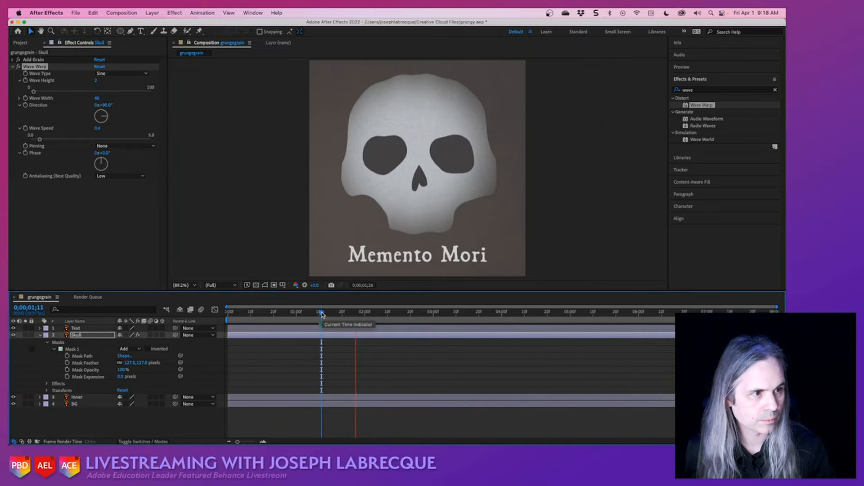
{"action": "key", "text": "space"}
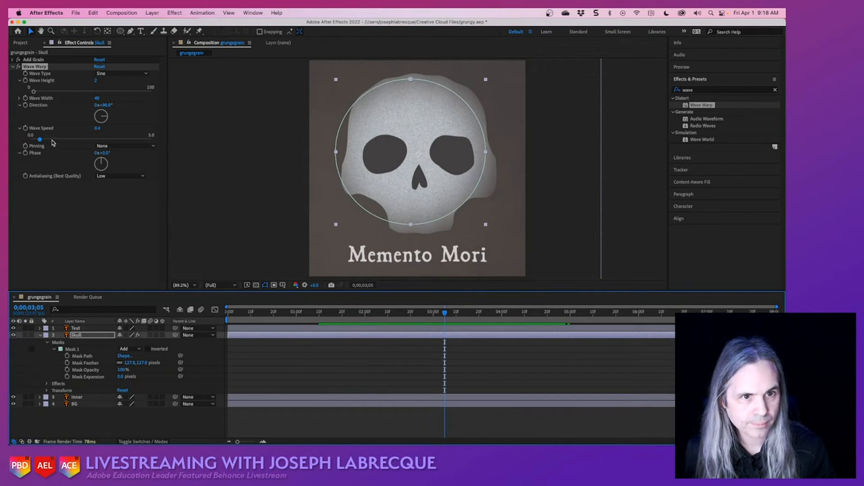
- Set Wave Warp's Wave Speed to 0.5 and play back the skull from 0;00;00;26
{"action": "left_click", "coordinate": [43, 140]}
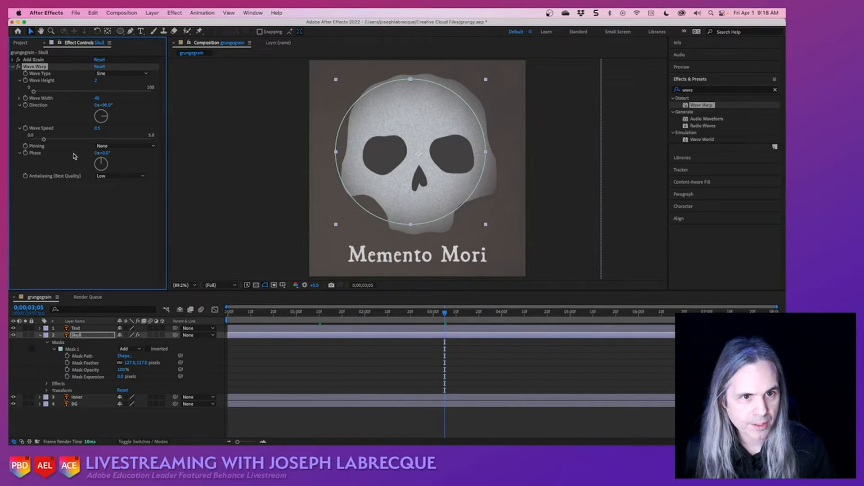
{"action": "left_click", "coordinate": [288, 314]}
{"action": "key", "text": "space"}
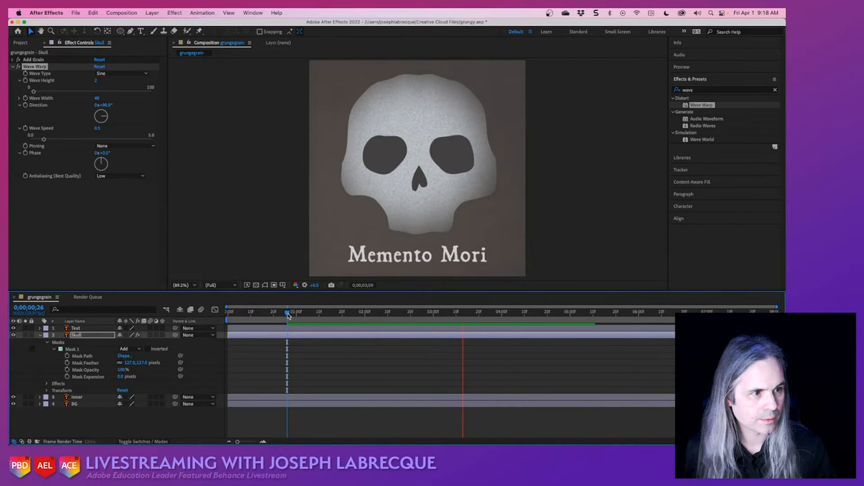
{"action": "key", "text": "space"}
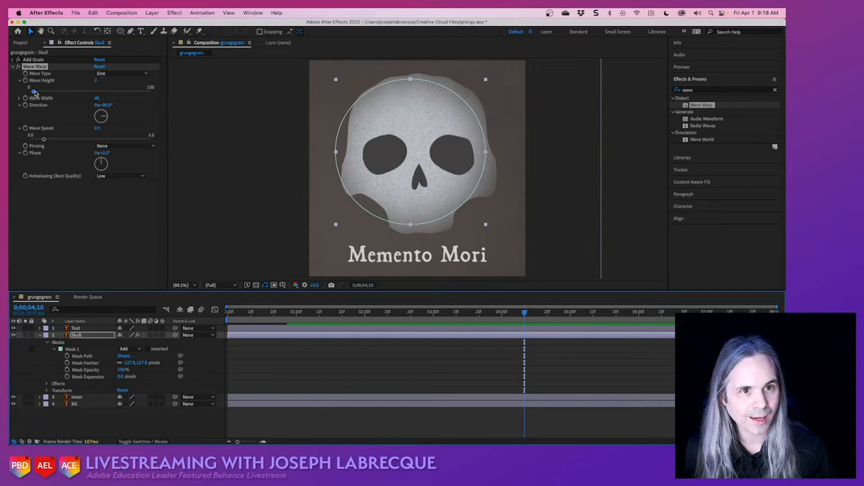
- Set Wave Warp's Wave Height to 4, play back from 0;00;00;21 and save the project
{"action": "left_click_drag", "start_coordinate": [34, 91], "coordinate": [34, 91]}
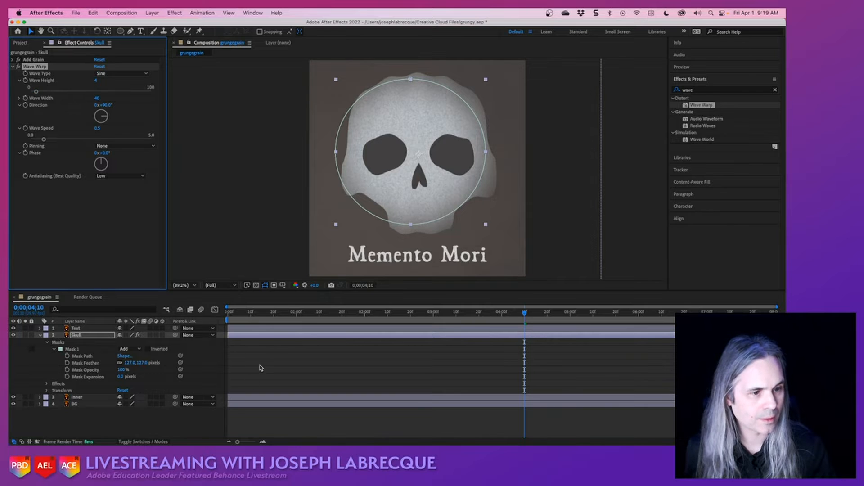
{"action": "left_click", "coordinate": [275, 314]}
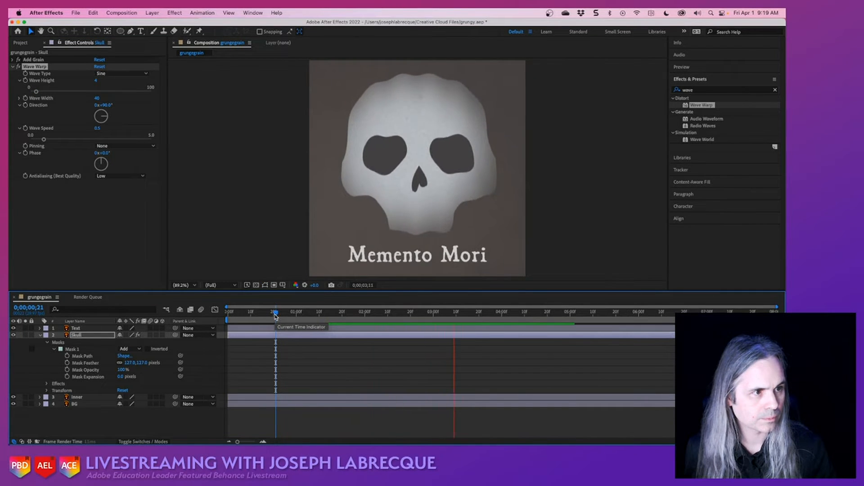
{"action": "key", "text": "space"}
{"action": "key", "text": "super+s"}
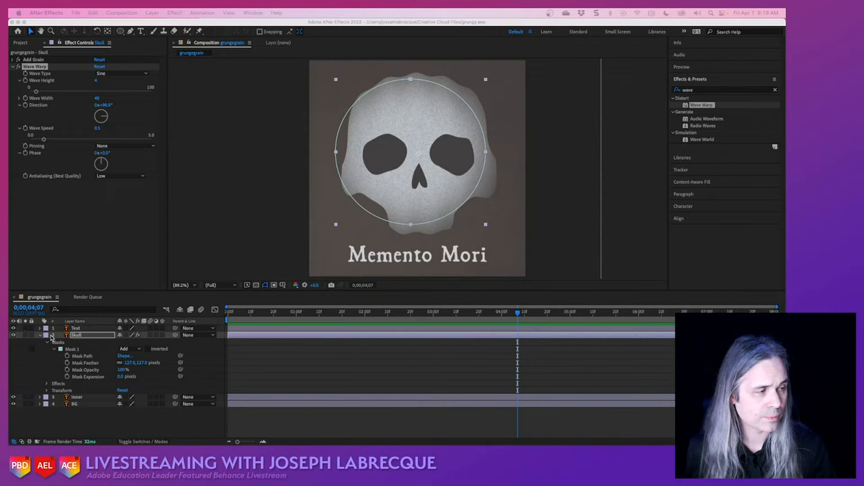
- Collapse the Wave Warp settings and apply a second Wave Warp effect to the Skull layer
{"action": "left_click", "coordinate": [132, 230]}
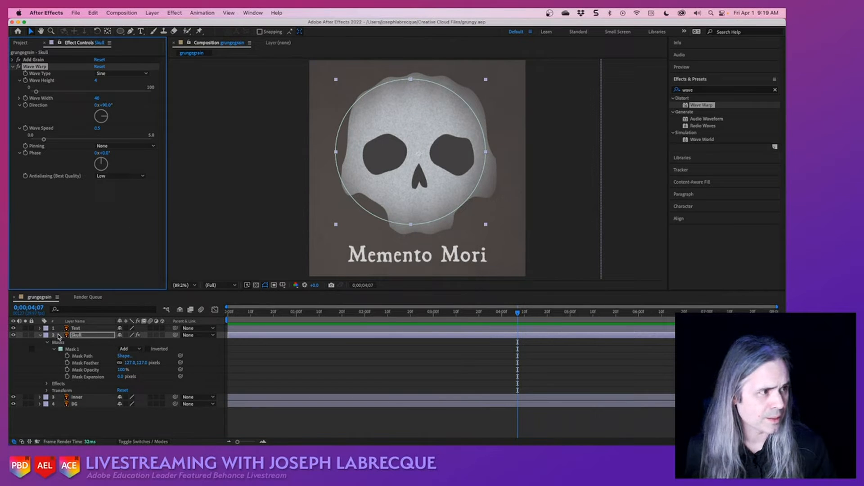
{"action": "left_click", "coordinate": [13, 66]}
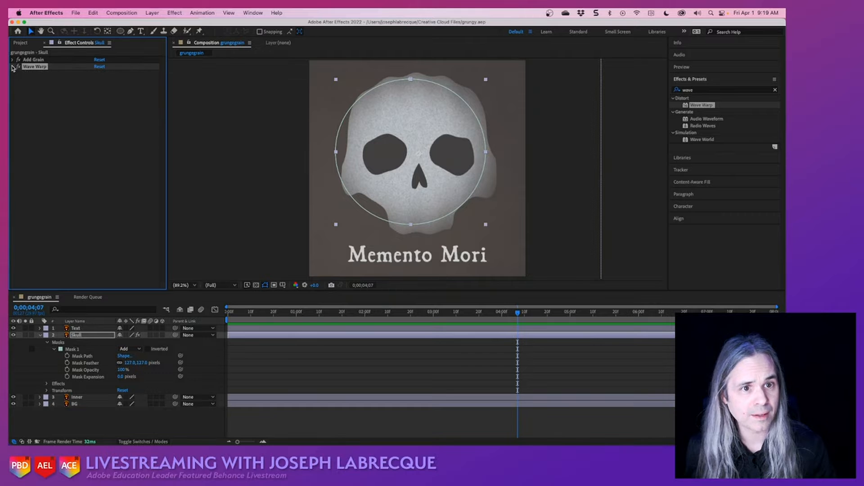
{"action": "left_click_drag", "start_coordinate": [713, 107], "coordinate": [478, 99]}
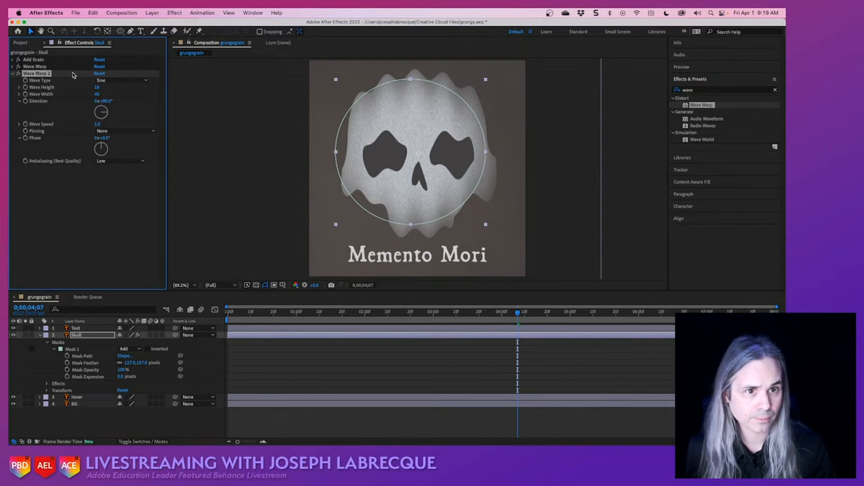
- Try the Square and Triangle wave types on the second Wave Warp, ending with Circle
{"action": "left_click", "coordinate": [115, 80]}
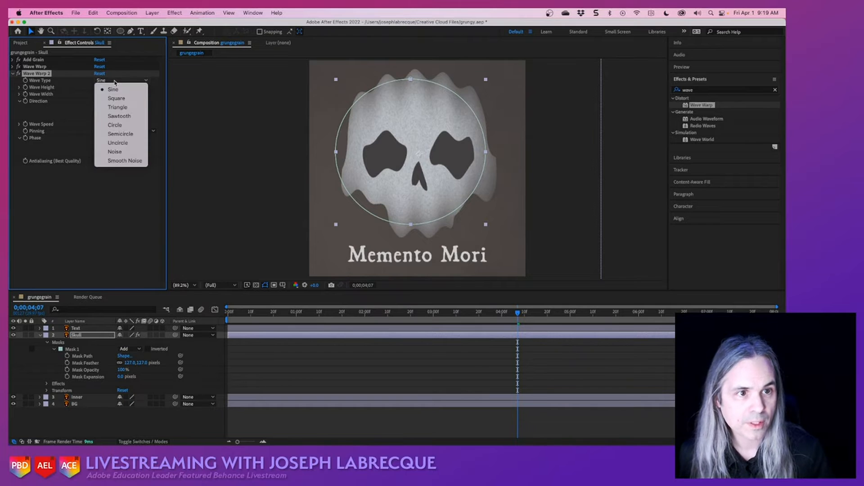
{"action": "left_click", "coordinate": [122, 97]}
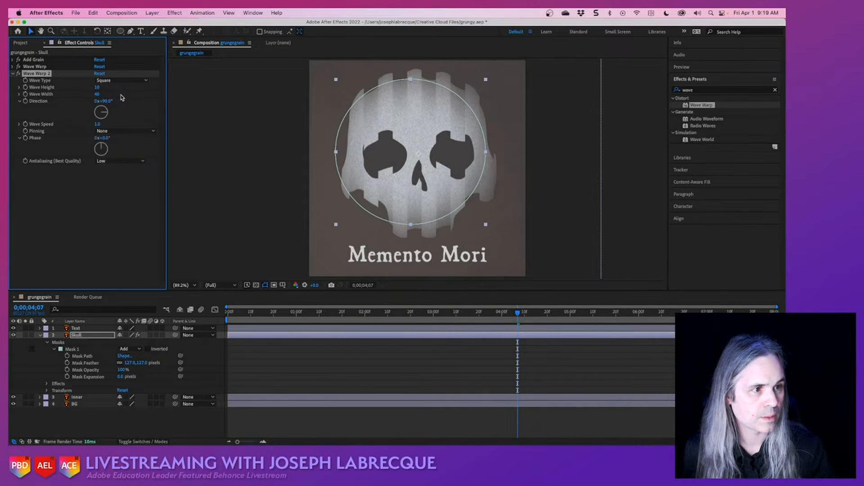
{"action": "left_click", "coordinate": [121, 80]}
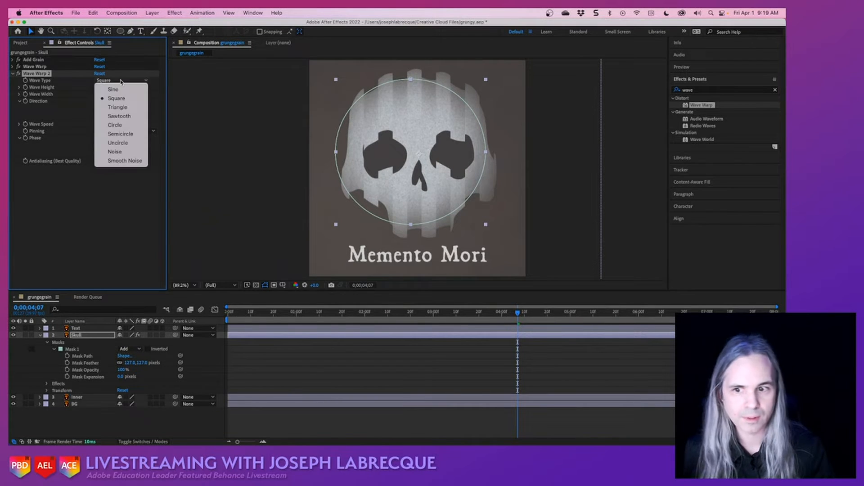
{"action": "left_click", "coordinate": [122, 108]}
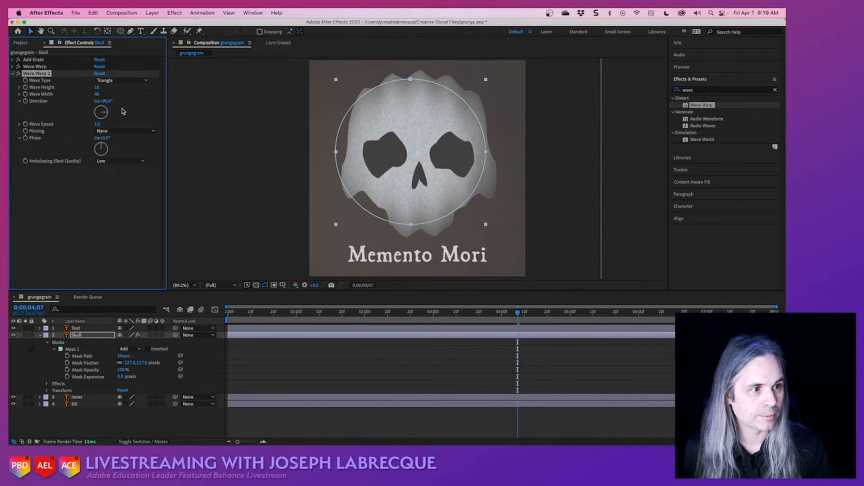
{"action": "left_click", "coordinate": [127, 80]}
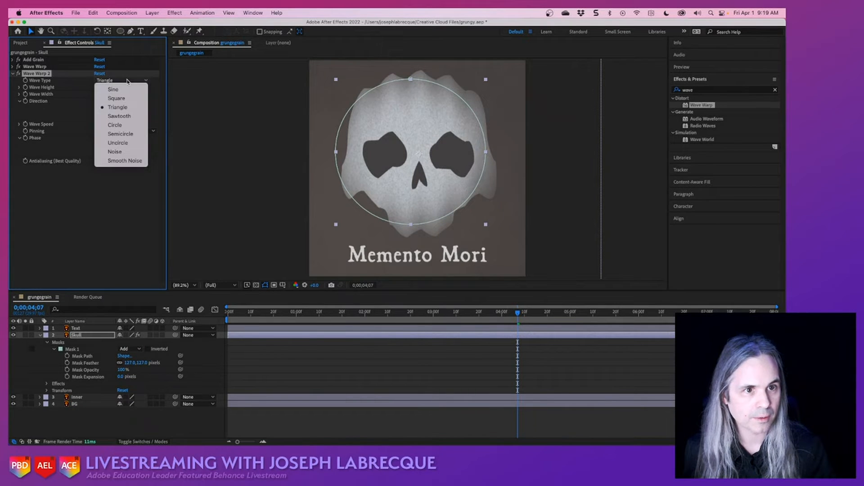
{"action": "left_click", "coordinate": [130, 126]}
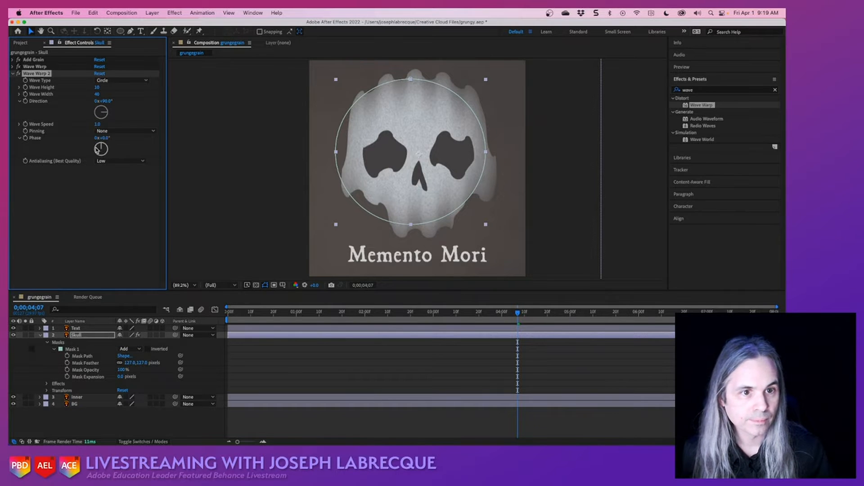
- Set the second Wave Warp's Phase to -45°, Direction to 1°, Wave Width to 17 and Wave Height to -1
{"action": "left_click_drag", "start_coordinate": [99, 150], "coordinate": [98, 147]}
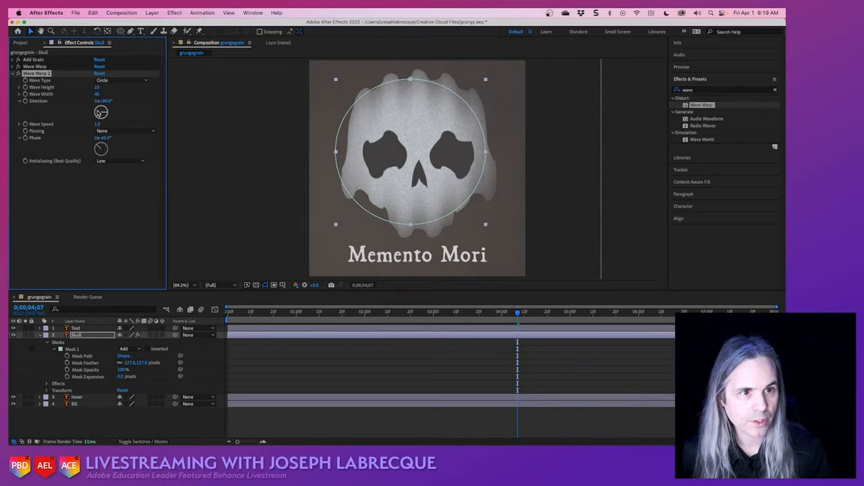
{"action": "mouse_move", "coordinate": [99, 113]}
{"action": "left_mouse_down"}
{"action": "mouse_move", "coordinate": [85, 87]}
{"action": "mouse_move", "coordinate": [94, 94]}
{"action": "mouse_move", "coordinate": [12, 94]}
{"action": "left_mouse_up"}
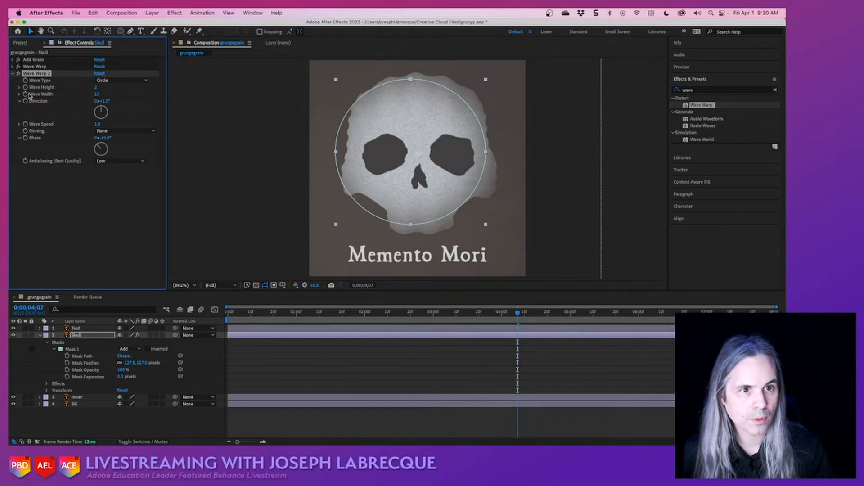
{"action": "left_click_drag", "start_coordinate": [96, 87], "coordinate": [93, 89]}
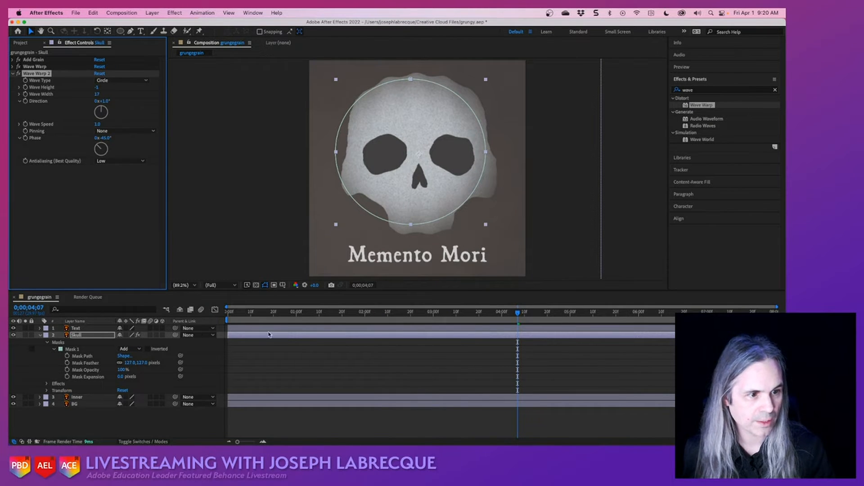
- Play back the combined Wave Warp effects from 0;00;00;24 and save the project
{"action": "left_click", "coordinate": [283, 312]}
{"action": "key", "text": "space"}
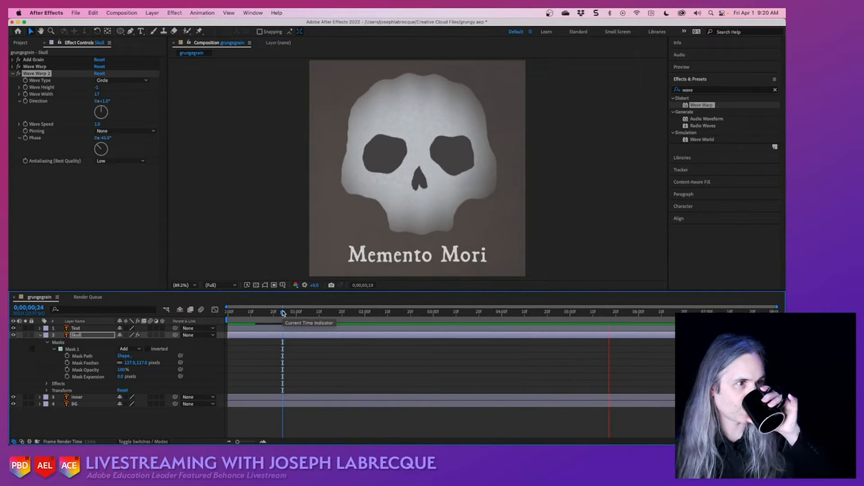
{"action": "key", "text": "space"}
{"action": "key", "text": "super+s"}
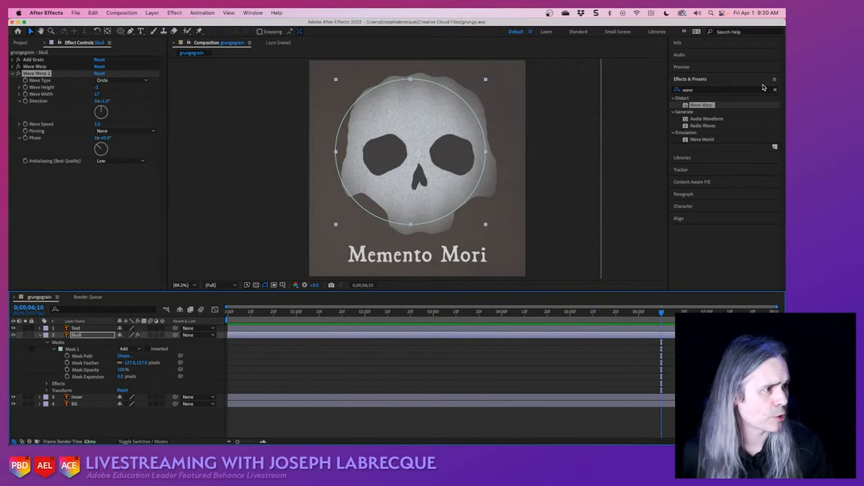
- Search the effects for "drop" and apply Drop Shadow to the Skull layer
{"action": "left_click", "coordinate": [694, 92]}
{"action": "key", "text": "super+a"}
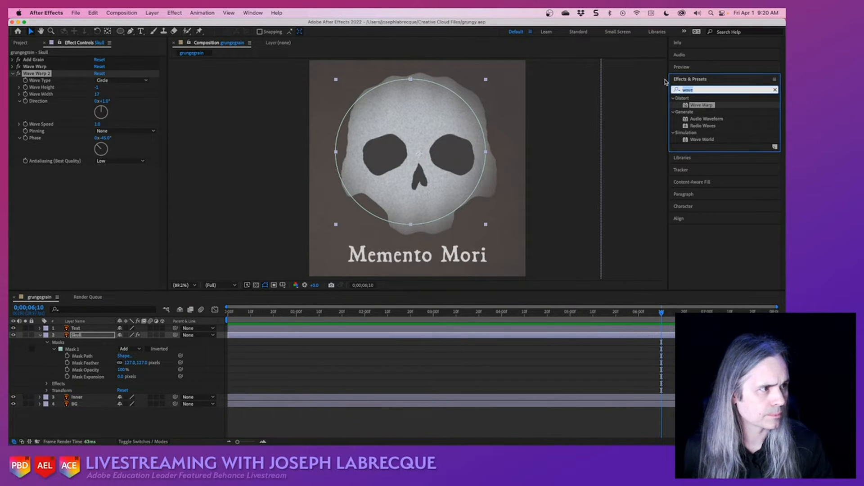
{"action": "type", "text": "drop"}
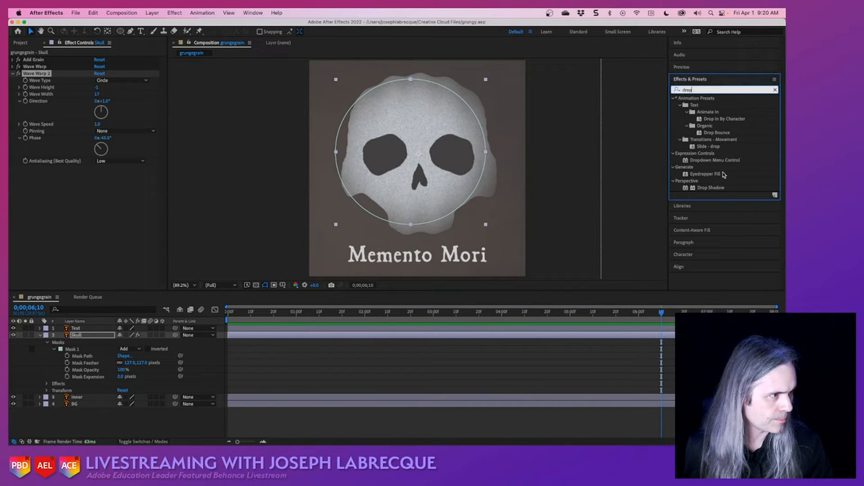
{"action": "left_click", "coordinate": [717, 188]}
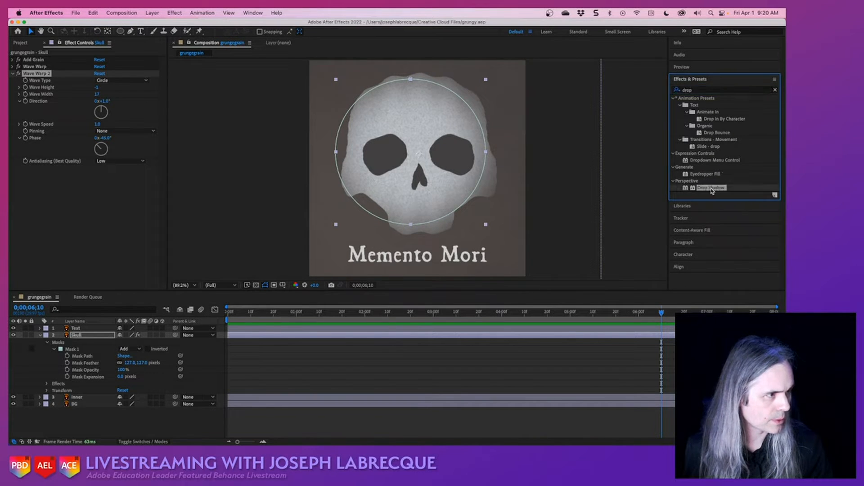
{"action": "left_click_drag", "start_coordinate": [712, 190], "coordinate": [467, 92]}
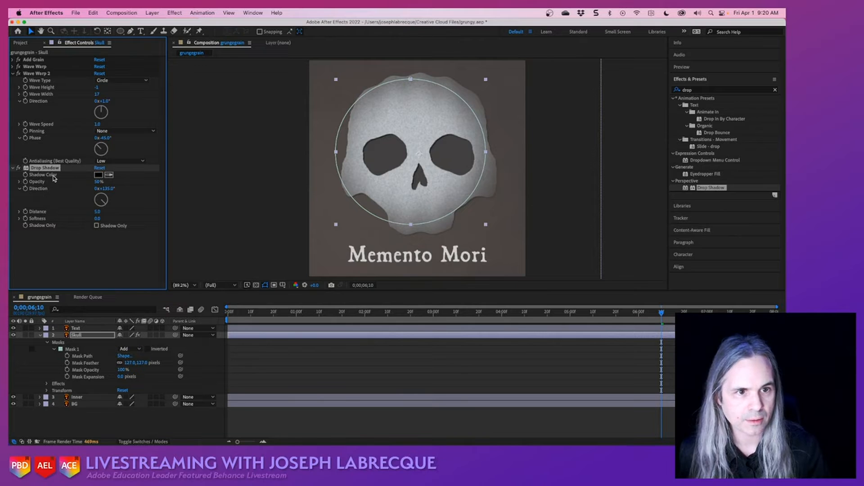
- Set the Skull's Drop Shadow Opacity to 83%, Direction to 168°, Distance to 10 and Softness to 68
{"action": "left_click_drag", "start_coordinate": [98, 182], "coordinate": [103, 207]}
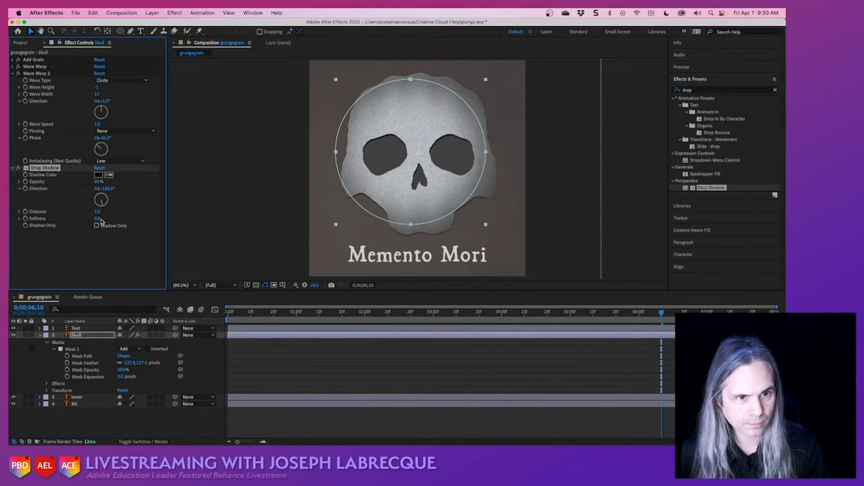
{"action": "left_click_drag", "start_coordinate": [98, 212], "coordinate": [123, 219]}
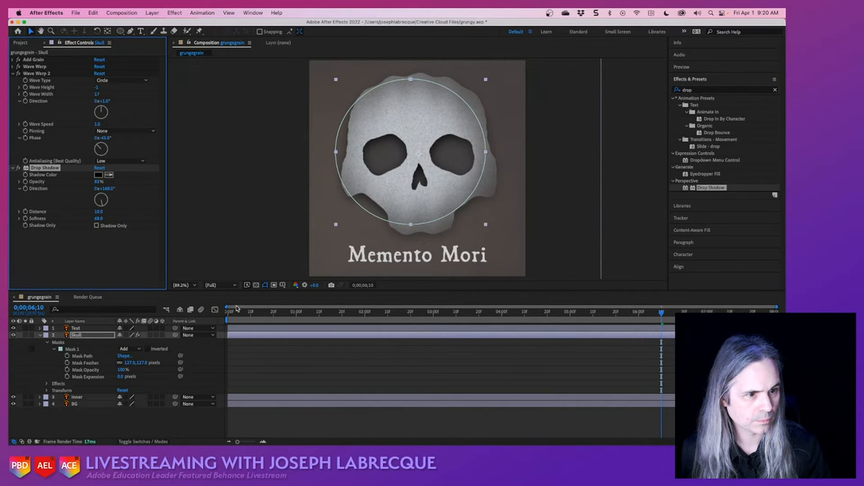
- Play back the shadowed skull from 0;00;00;09 and save the project
{"action": "left_click", "coordinate": [248, 313]}
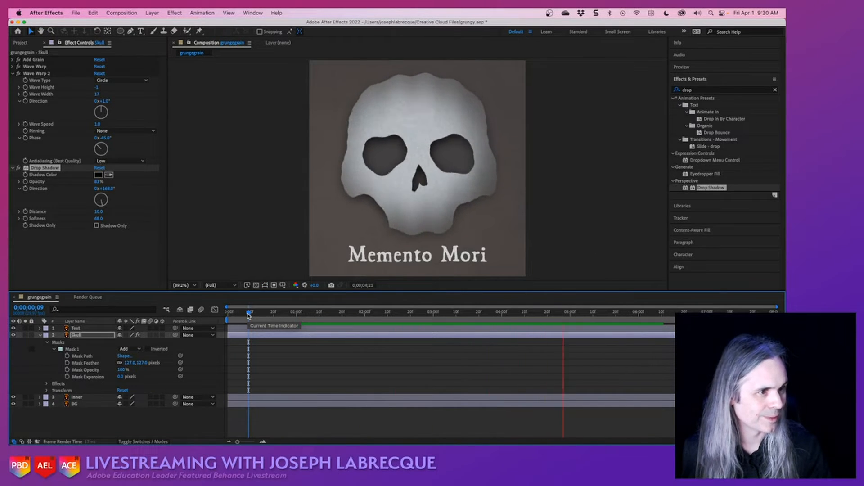
{"action": "key", "text": "space"}
{"action": "key", "text": "super+s"}
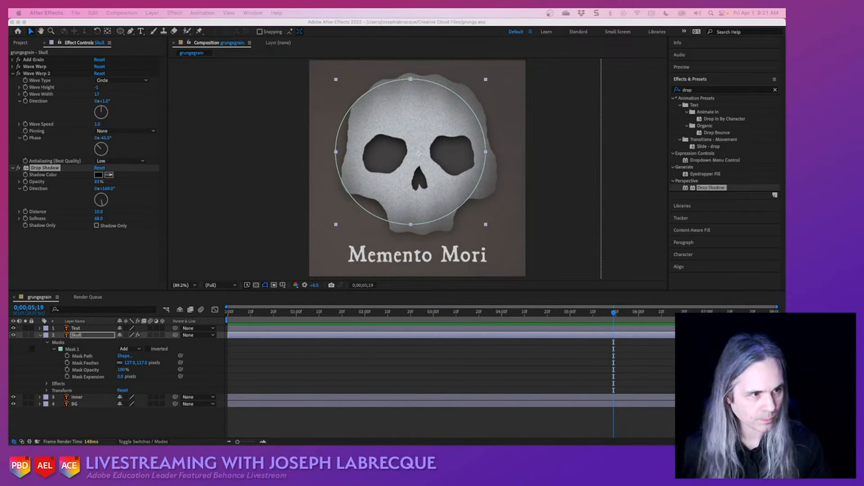
- Hide the skull's mask outline by deselecting its layer and replay the animation from 0;00;01;04
{"action": "left_click", "coordinate": [246, 244]}
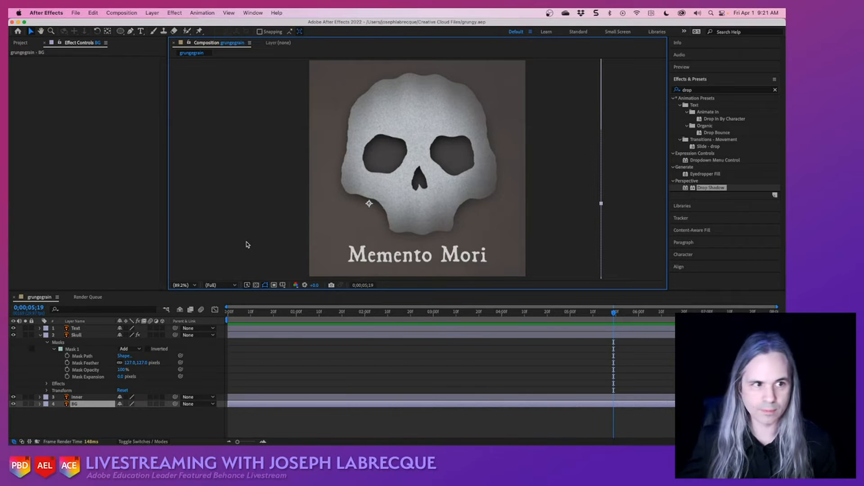
{"action": "left_click", "coordinate": [305, 312]}
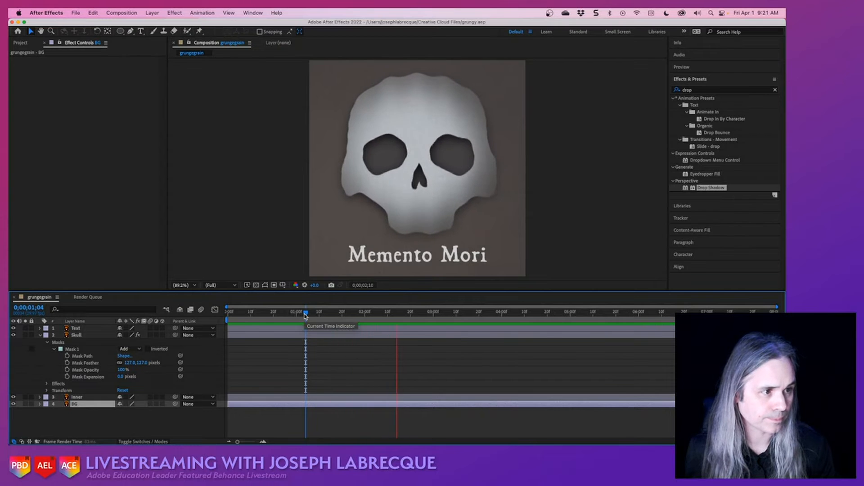
{"action": "key", "text": "space"}
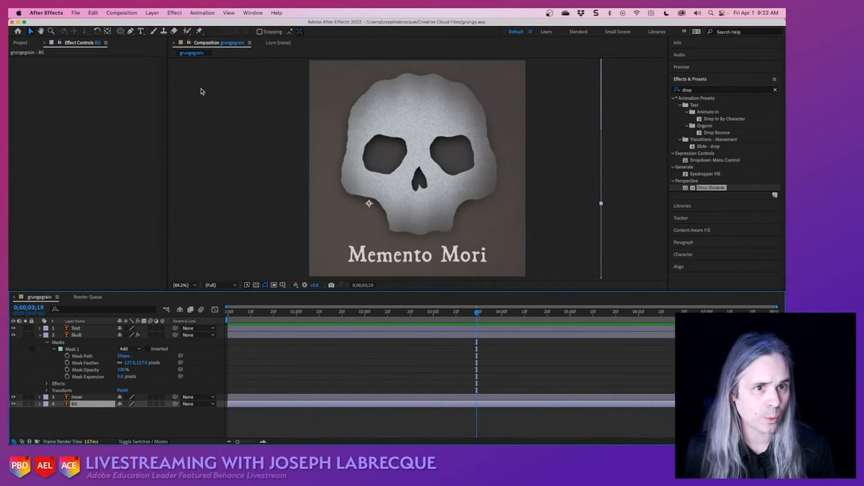
{"action": "left_click", "coordinate": [440, 107]}
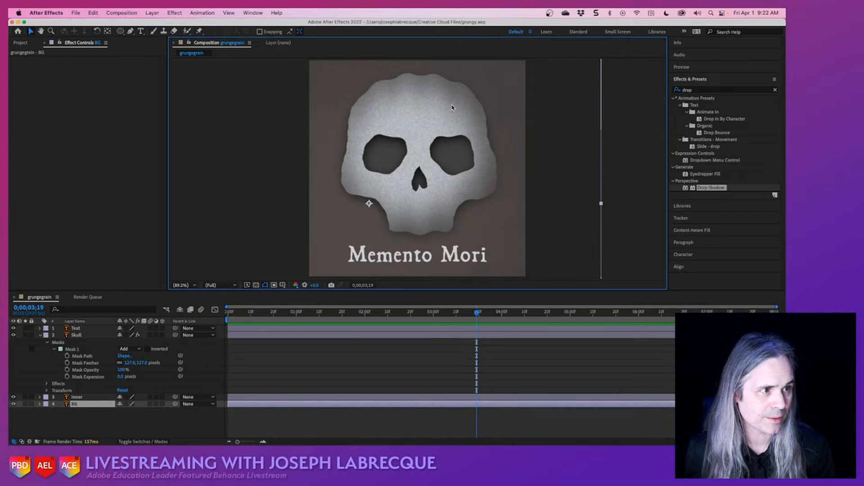
- Set the Skull layer's second Wave Warp to a Wave Speed of 0.2 and preview it from 0;00;01;21
{"action": "left_click", "coordinate": [86, 335]}
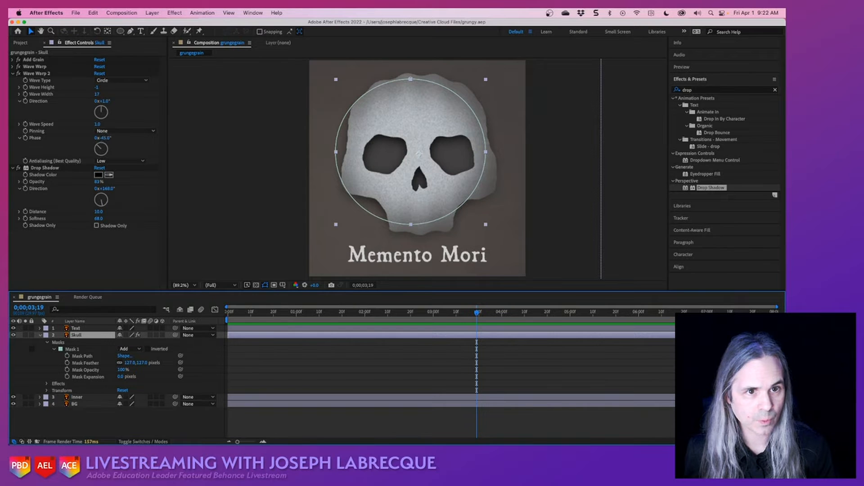
{"action": "left_click", "coordinate": [19, 124]}
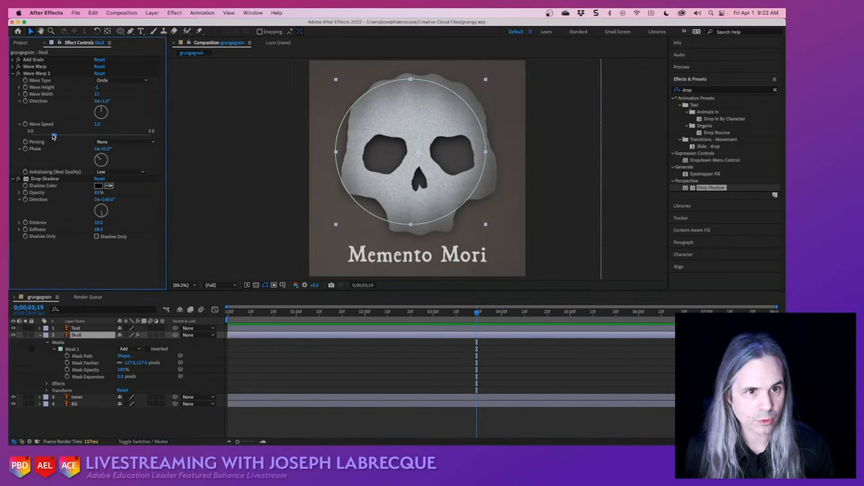
{"action": "left_click_drag", "start_coordinate": [53, 136], "coordinate": [36, 136]}
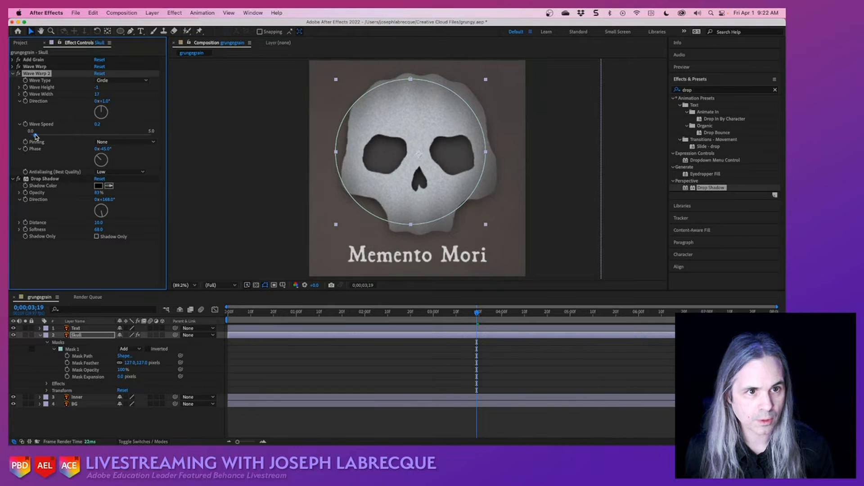
{"action": "left_click", "coordinate": [343, 313]}
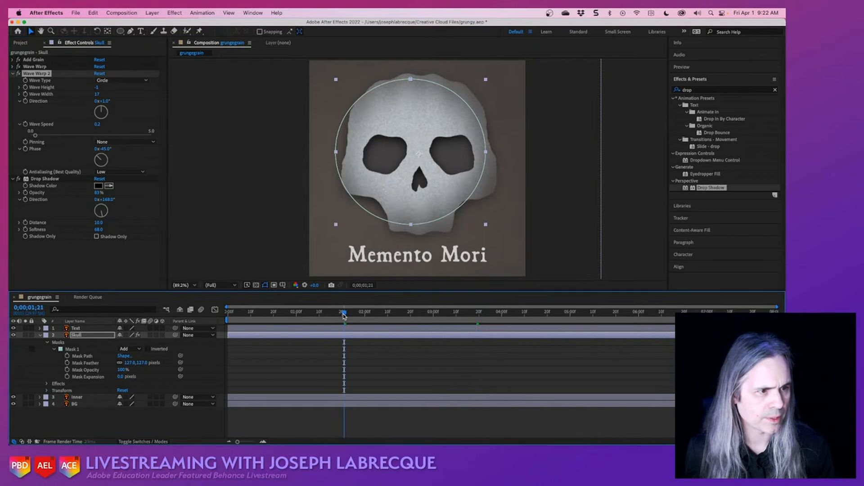
{"action": "key", "text": "space"}
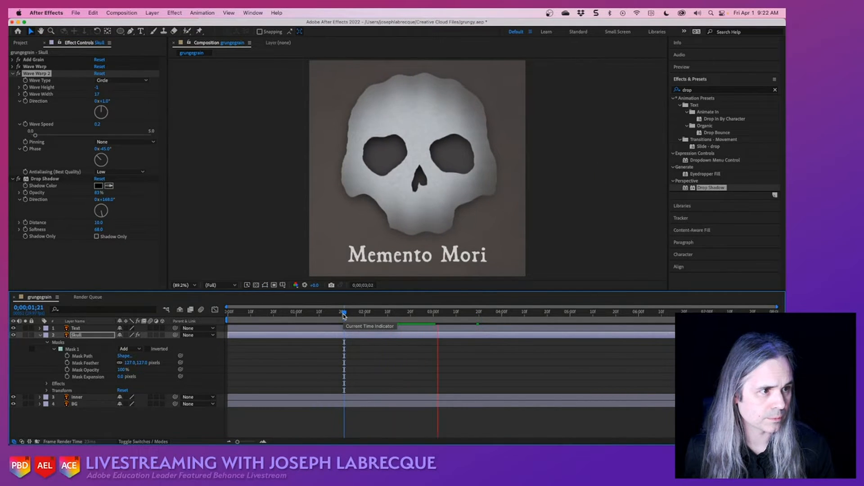
{"action": "key", "text": "space"}
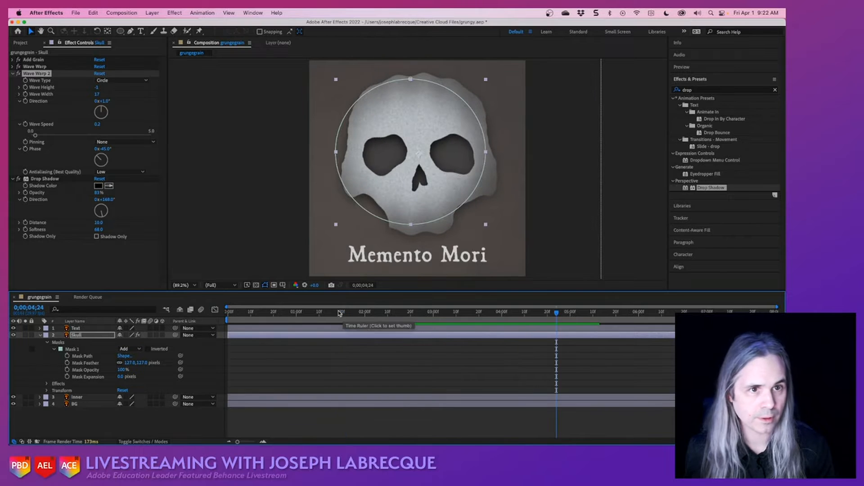
- Set the first Wave Warp's Wave Height to 3 and Wave Width to 72, and preview from 0;00;01;17
{"action": "left_click", "coordinate": [13, 67]}
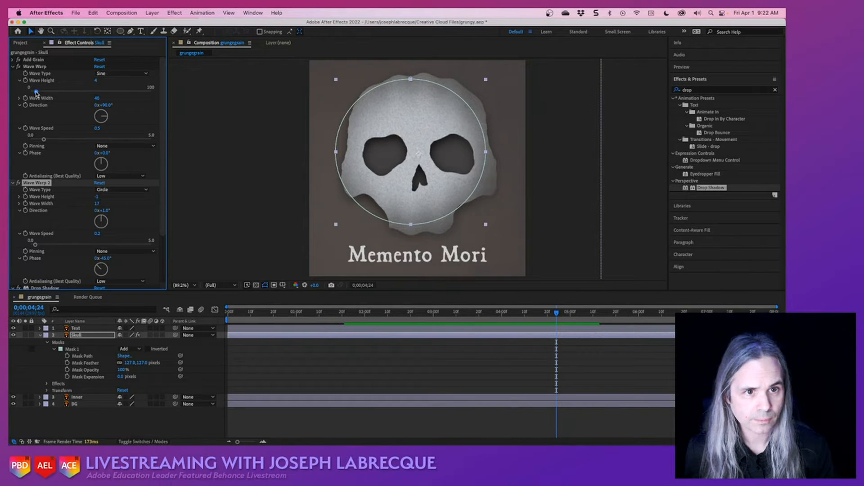
{"action": "left_click_drag", "start_coordinate": [36, 92], "coordinate": [33, 93]}
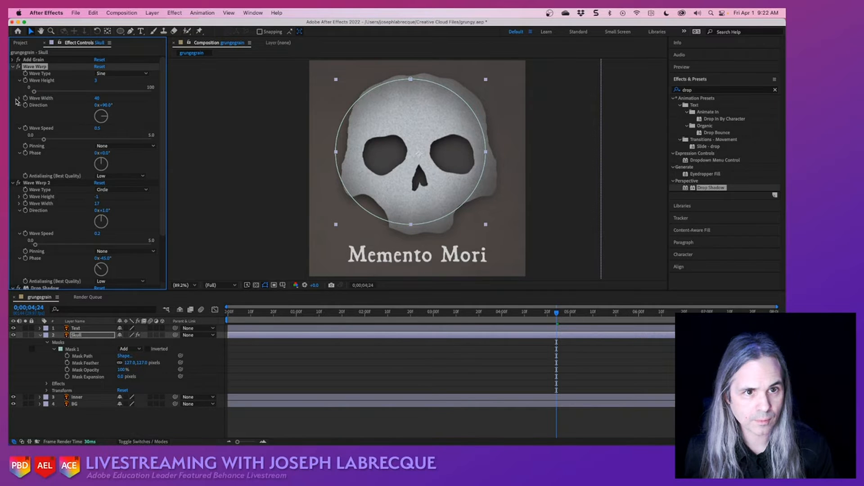
{"action": "left_click", "coordinate": [19, 98]}
{"action": "left_click_drag", "start_coordinate": [79, 110], "coordinate": [119, 116]}
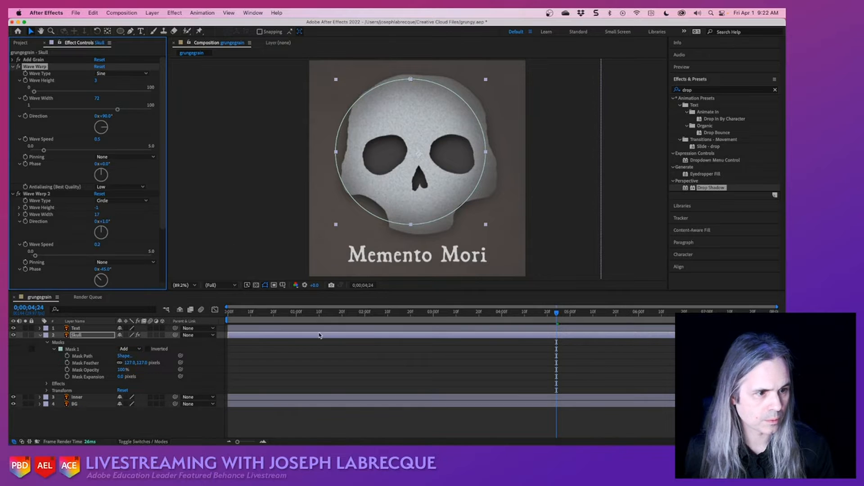
{"action": "left_click", "coordinate": [335, 314]}
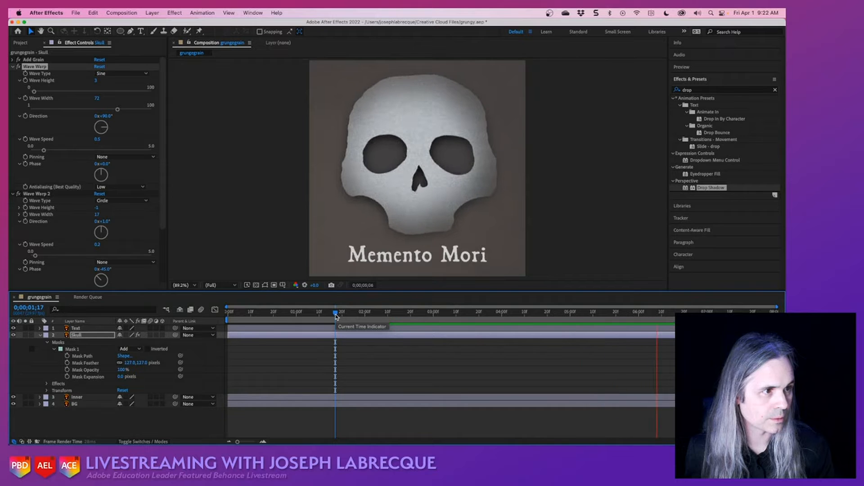
{"action": "key", "text": "space"}
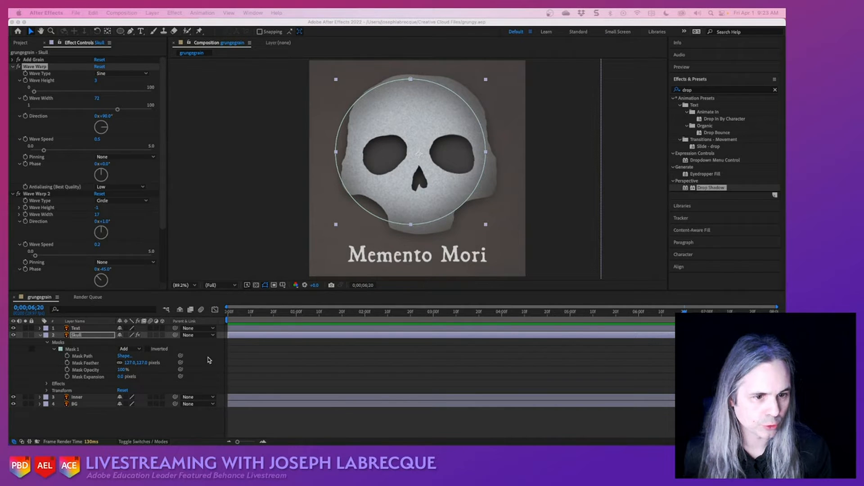
- Try adjusting the Mask Opacity of the Skull's mask and expand the layer's list of effects
{"action": "left_click", "coordinate": [121, 370]}
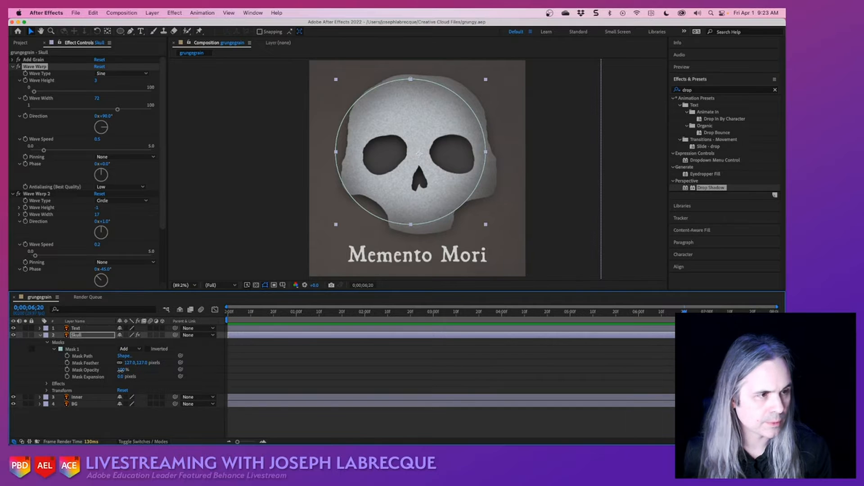
{"action": "left_click_drag", "start_coordinate": [121, 370], "coordinate": [153, 380]}
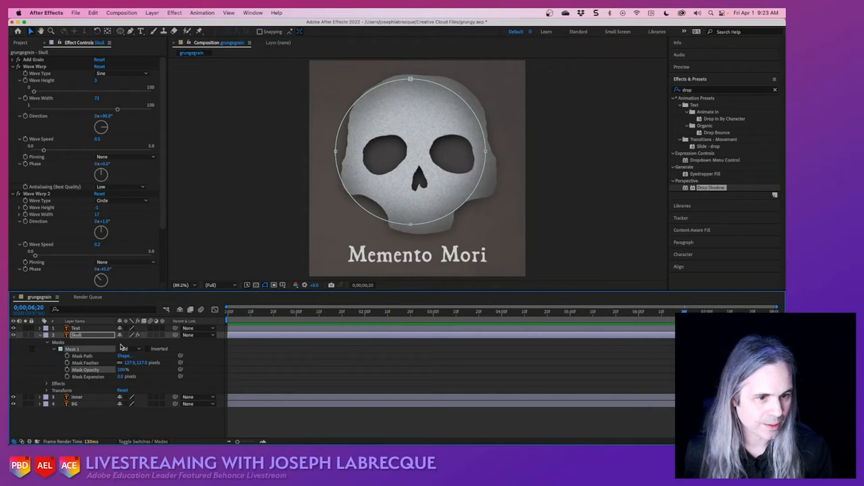
{"action": "left_click", "coordinate": [47, 384]}
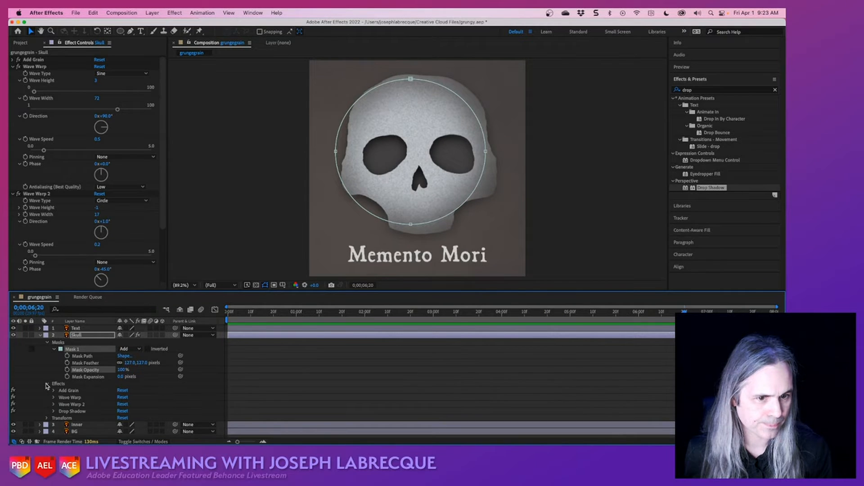
{"action": "left_click", "coordinate": [299, 191]}
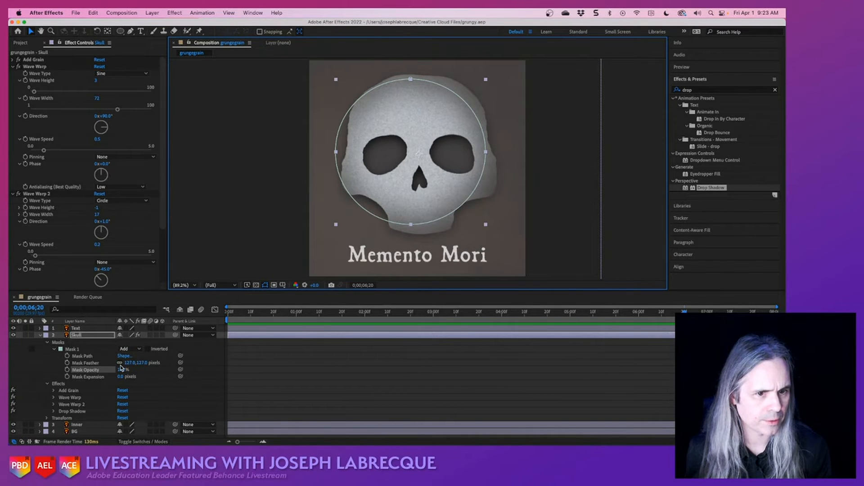
- Collapse the Skull layer's properties and add a new adjustment layer above all the artwork layers
{"action": "left_click", "coordinate": [43, 337]}
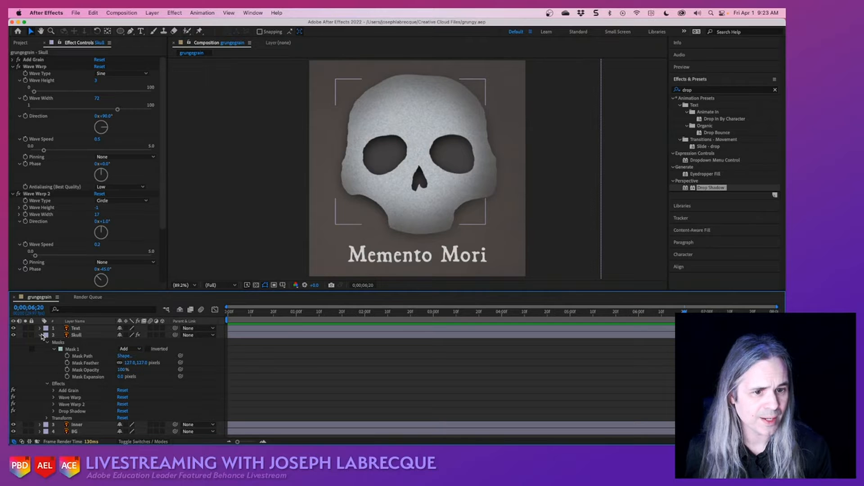
{"action": "left_click", "coordinate": [42, 335]}
{"action": "left_click", "coordinate": [95, 399]}
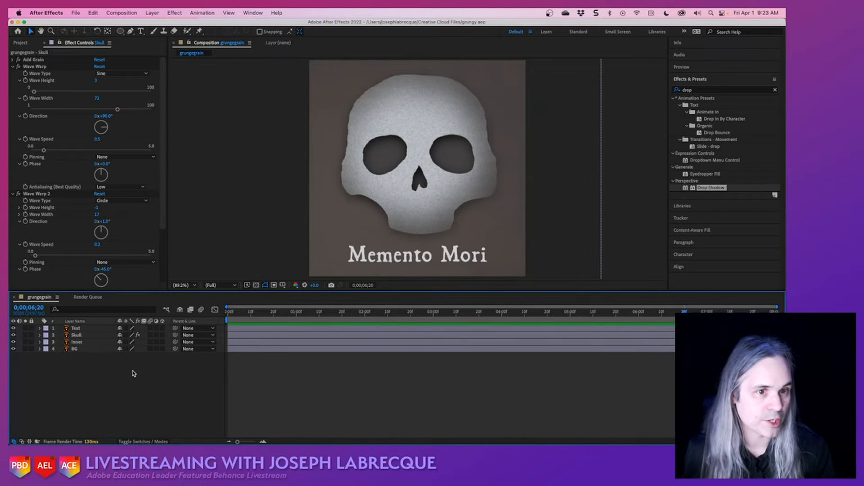
{"action": "right_click", "coordinate": [110, 374]}
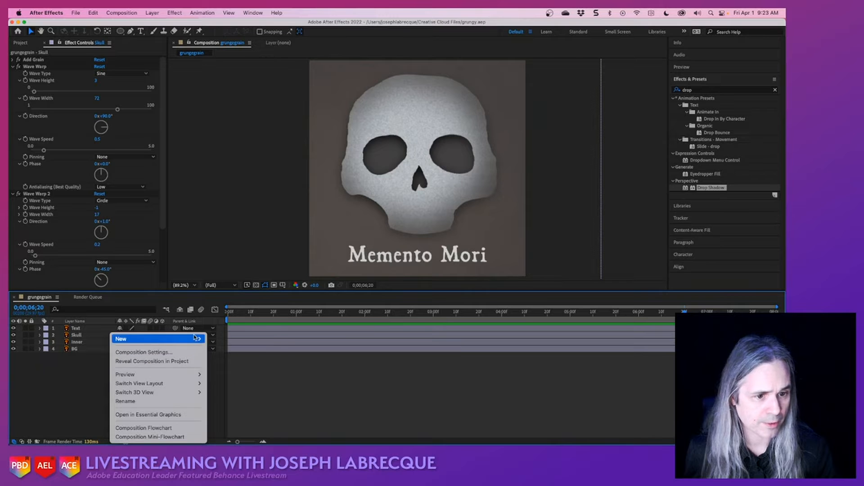
{"action": "mouse_move", "coordinate": [135, 338]}
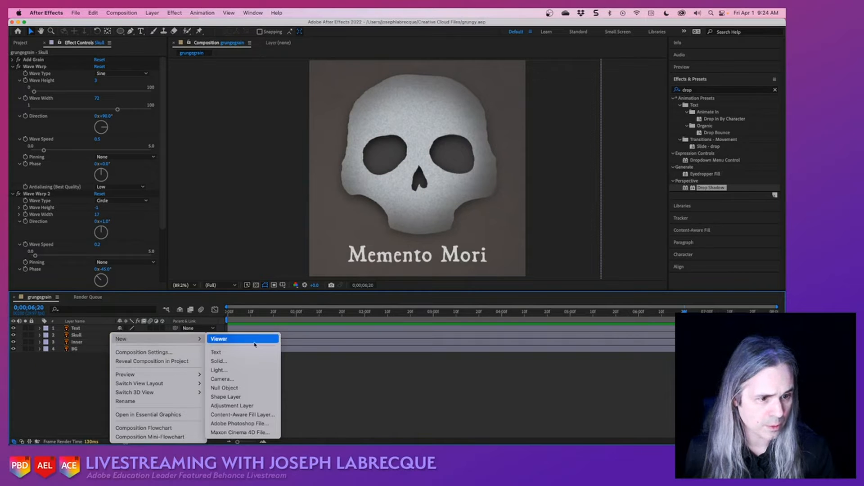
{"action": "left_click", "coordinate": [268, 407]}
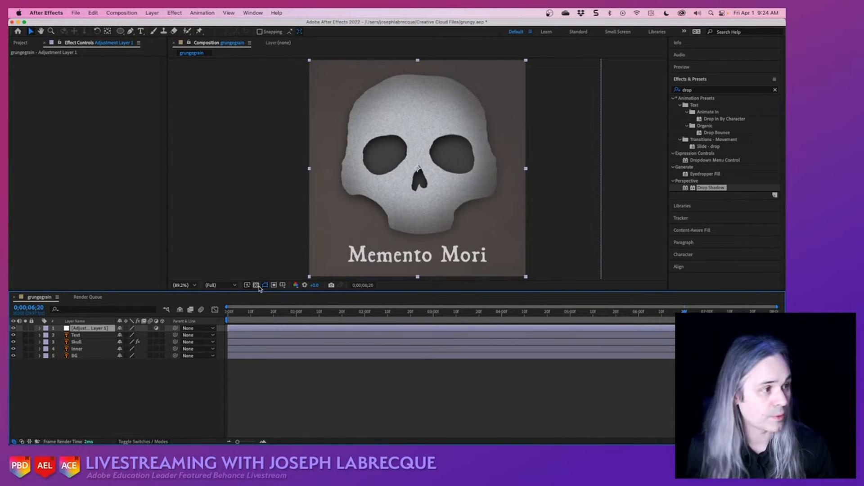
- Search the effects for "turbu" and apply Turbulent Displace to the adjustment layer
{"action": "left_click_drag", "start_coordinate": [702, 91], "coordinate": [675, 91]}
{"action": "type", "text": "turbu"}
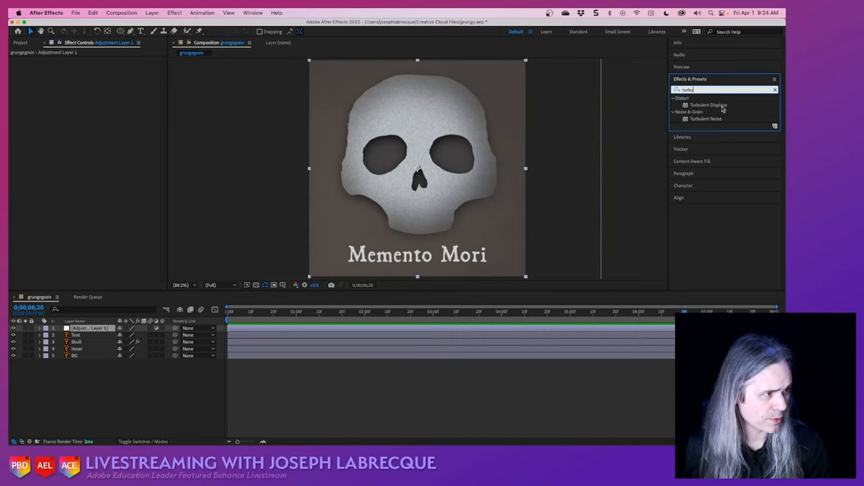
{"action": "left_click_drag", "start_coordinate": [722, 108], "coordinate": [478, 68]}
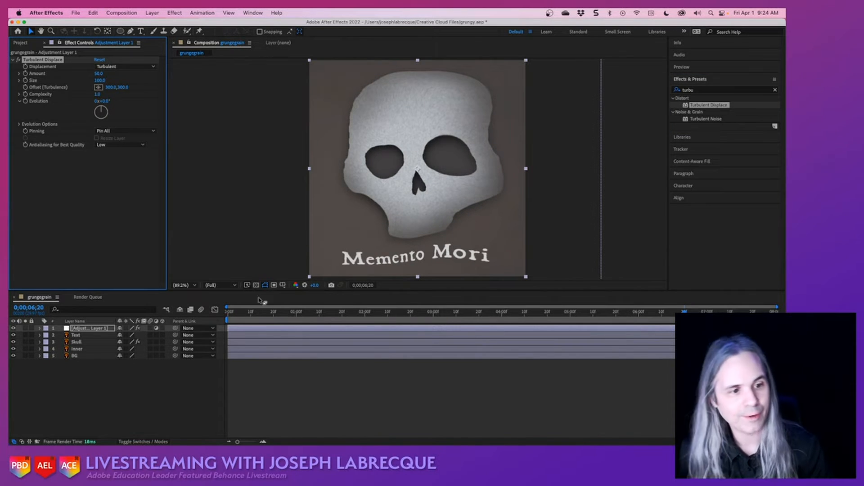
- Play back the Turbulent Displace distortion from 0;00;00;15 and save the project
{"action": "left_click", "coordinate": [262, 313]}
{"action": "key", "text": "space"}
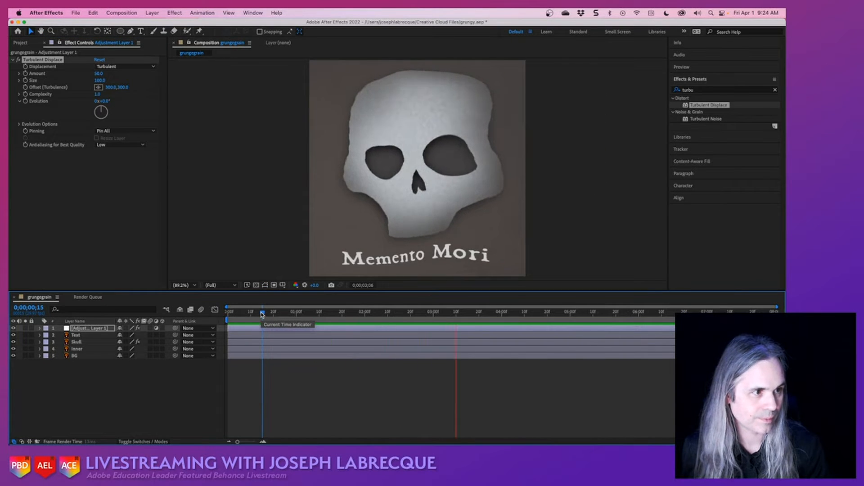
{"action": "key", "text": "space"}
{"action": "key", "text": "super+s"}
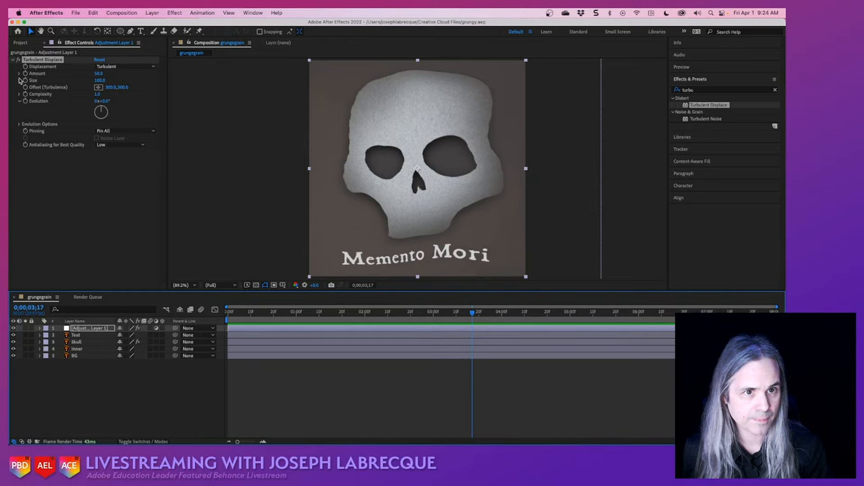
- Look through the Turbulent Displace displacement types, keep Turbulent, and set the Amount to 17
{"action": "left_click", "coordinate": [133, 67]}
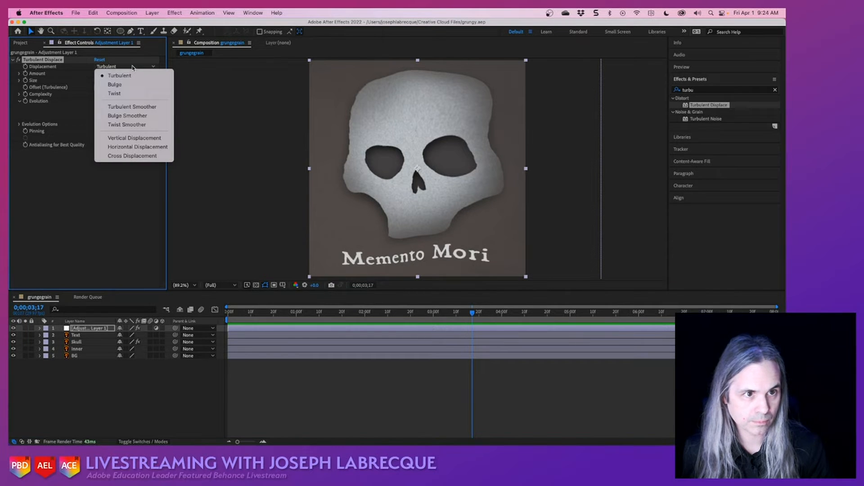
{"action": "left_click", "coordinate": [76, 202]}
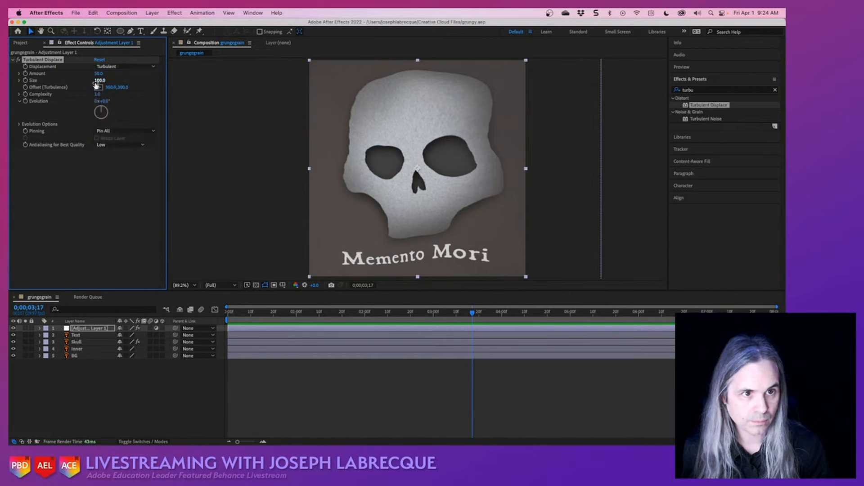
{"action": "left_click_drag", "start_coordinate": [100, 75], "coordinate": [87, 73]}
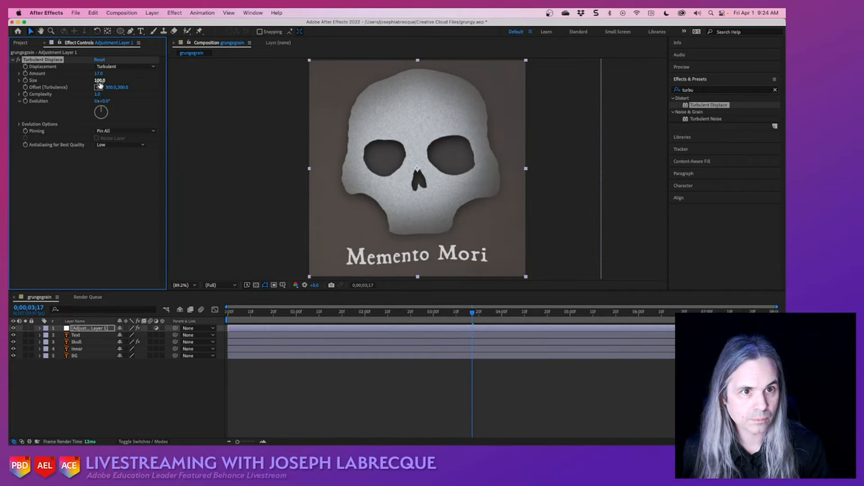
- Reduce the Turbulent Displace Size to 54.2 and expose the sliders for Size and Complexity
{"action": "left_click_drag", "start_coordinate": [100, 82], "coordinate": [91, 80]}
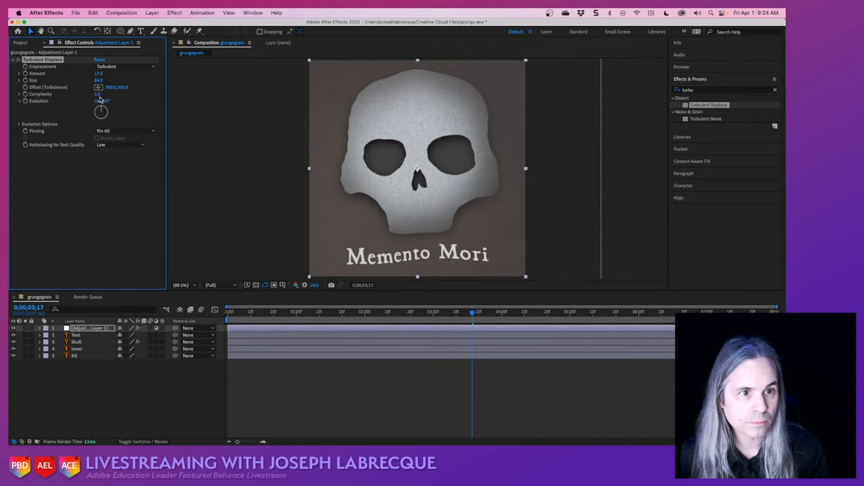
{"action": "left_click", "coordinate": [19, 94]}
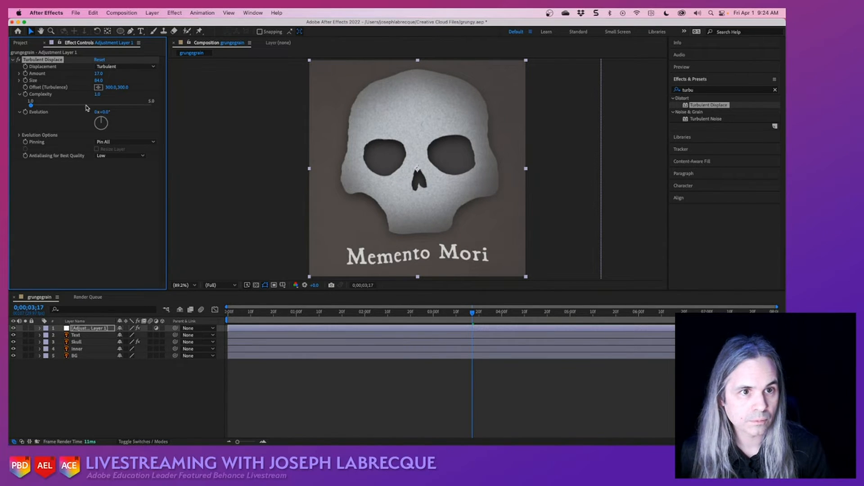
{"action": "left_click", "coordinate": [19, 80]}
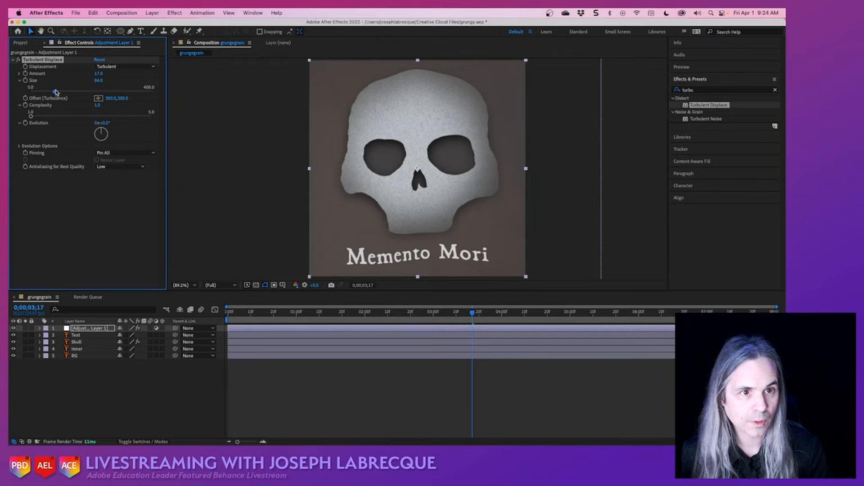
{"action": "left_click_drag", "start_coordinate": [55, 91], "coordinate": [46, 91]}
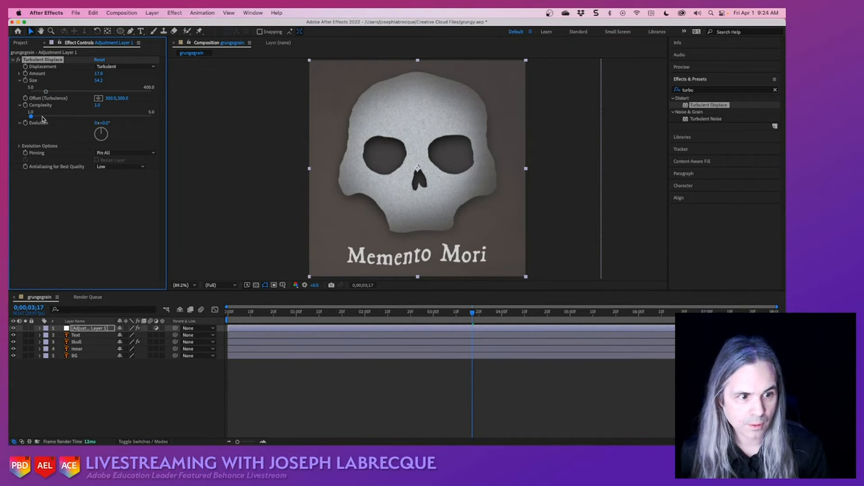
- Keyframe the Turbulent Displace Evolution at 0x+0.0° on 0;00;00;00 and 0;00;07;29, and at 0x+166.0° on 0;00;04;00
{"action": "left_click_drag", "start_coordinate": [473, 314], "coordinate": [217, 305]}
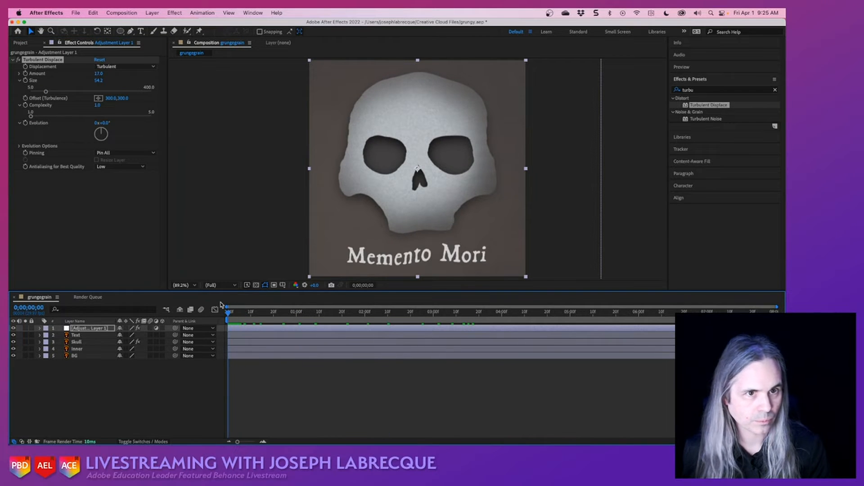
{"action": "left_click", "coordinate": [25, 124]}
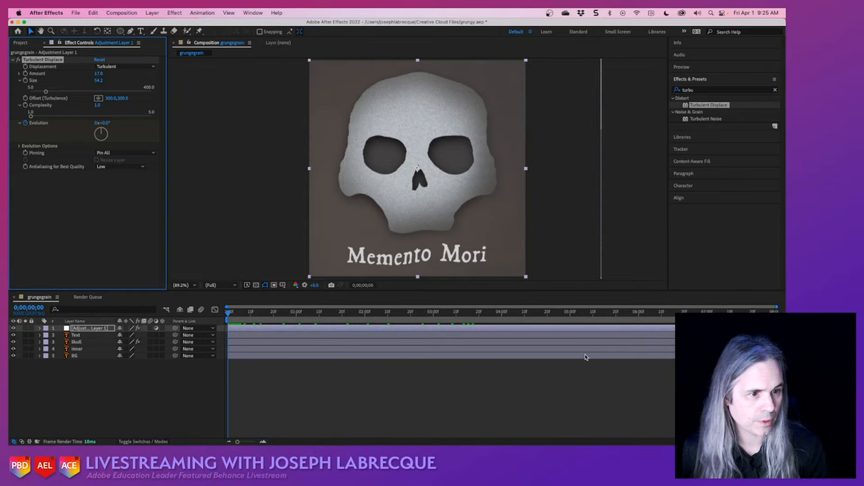
{"action": "mouse_move", "coordinate": [774, 311]}
{"action": "left_mouse_down"}
{"action": "mouse_move", "coordinate": [554, 312]}
{"action": "mouse_move", "coordinate": [775, 312]}
{"action": "left_mouse_up"}
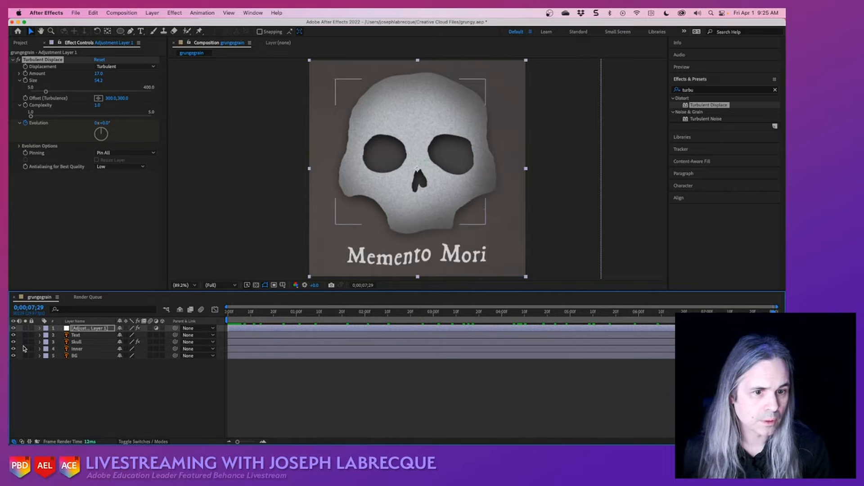
{"action": "left_click", "coordinate": [39, 328]}
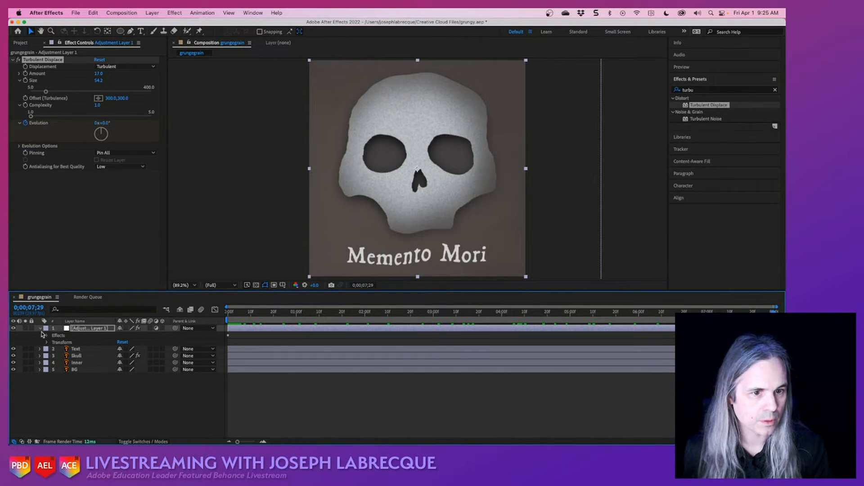
{"action": "left_click", "coordinate": [47, 336]}
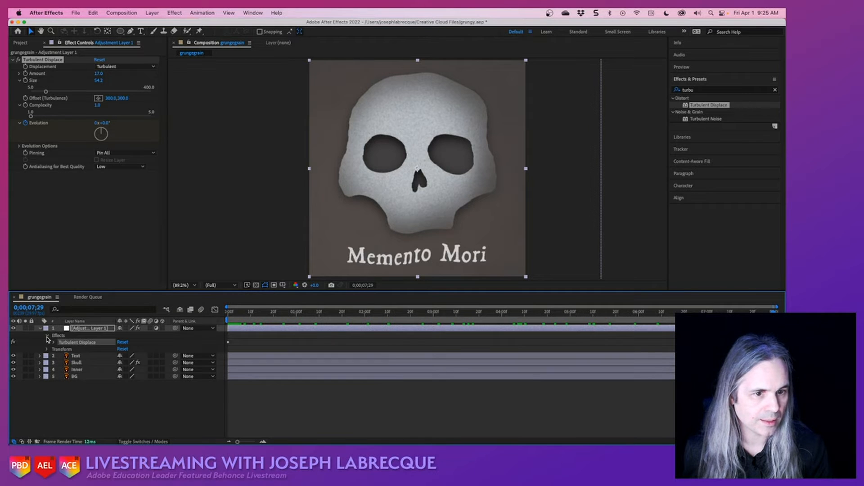
{"action": "left_click", "coordinate": [54, 344]}
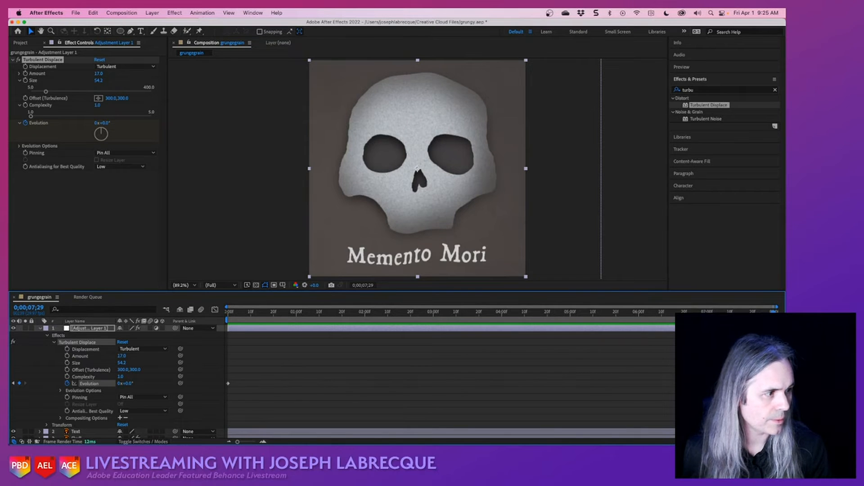
{"action": "left_click_drag", "start_coordinate": [484, 311], "coordinate": [502, 311]}
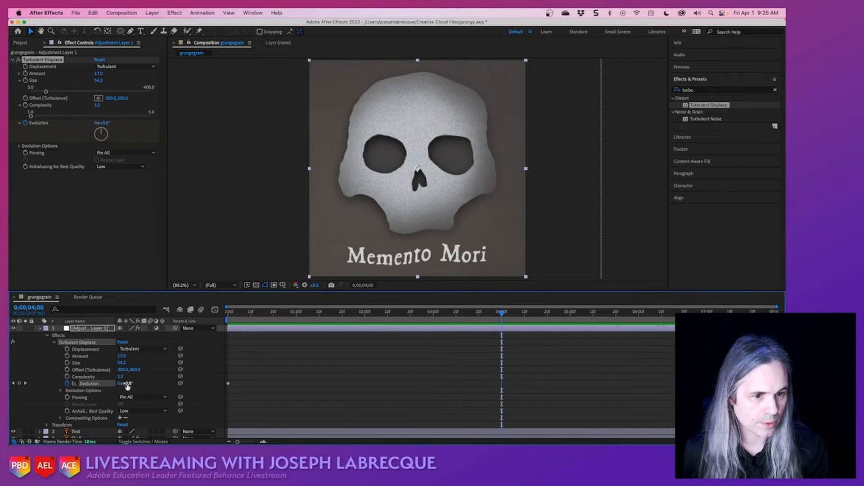
{"action": "left_click_drag", "start_coordinate": [127, 384], "coordinate": [194, 385]}
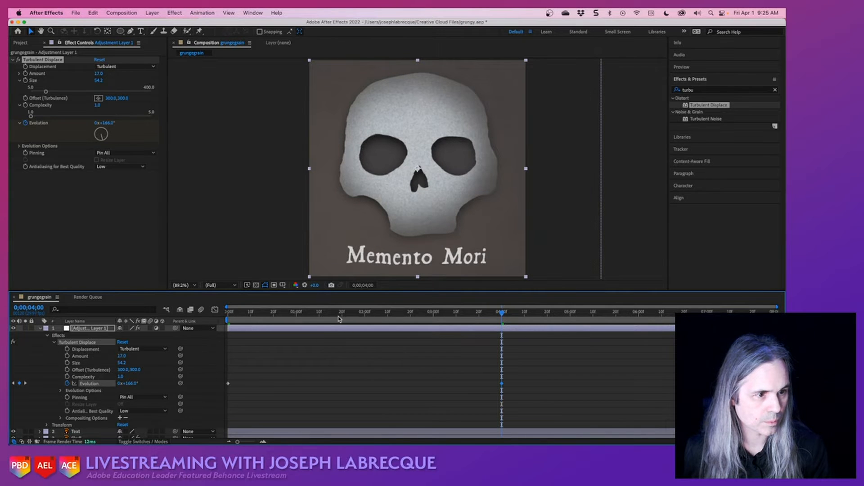
- Play back the Evolution animation from the start of the composition and save the project
{"action": "left_click_drag", "start_coordinate": [339, 315], "coordinate": [319, 317]}
{"action": "key", "text": "Home"}
{"action": "key", "text": "space"}
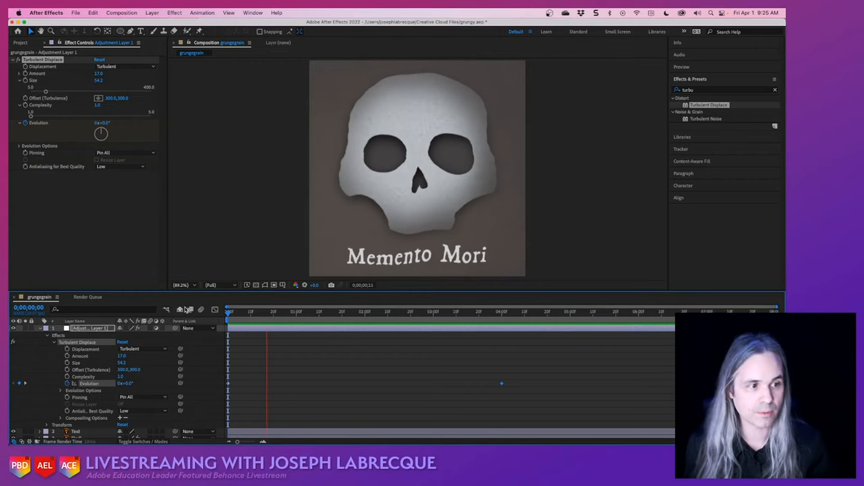
{"action": "key", "text": "space"}
{"action": "key", "text": "super+s"}
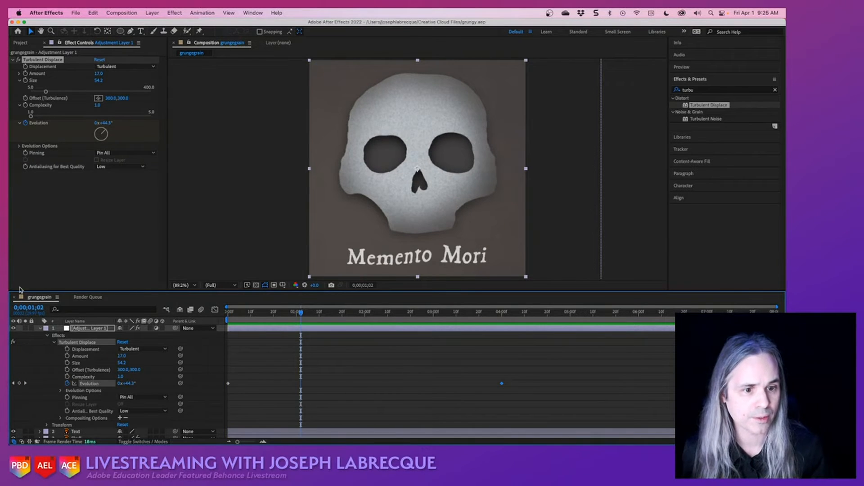
- Collapse the adjustment layer's properties and deselect all layers
{"action": "scroll", "coordinate": [88, 380], "scroll_direction": "down", "scroll_amount": 2}
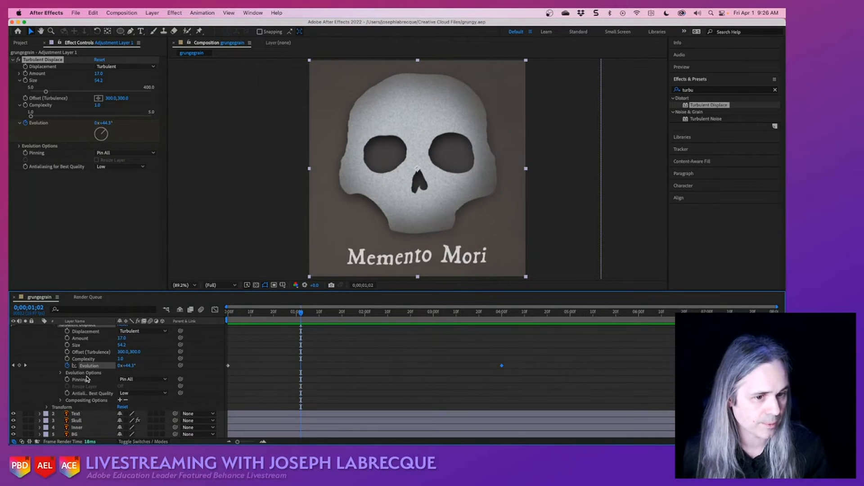
{"action": "scroll", "coordinate": [36, 344], "scroll_direction": "up", "scroll_amount": 2}
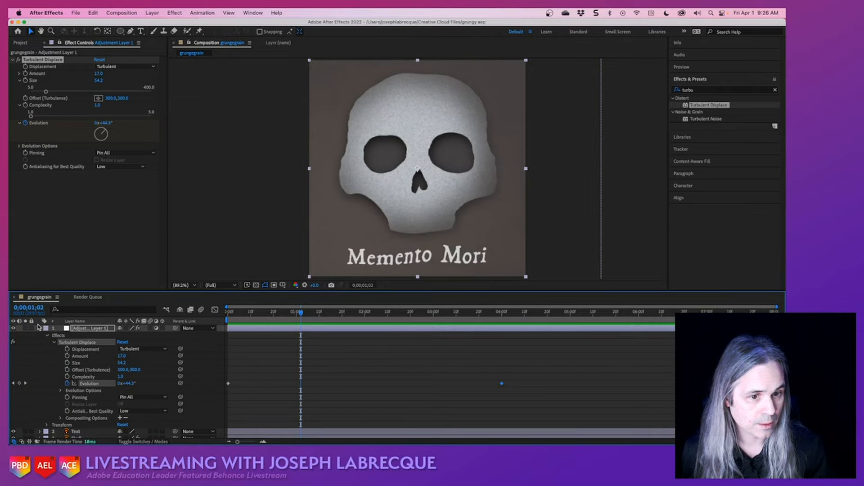
{"action": "left_click", "coordinate": [40, 330]}
{"action": "left_click", "coordinate": [57, 406]}
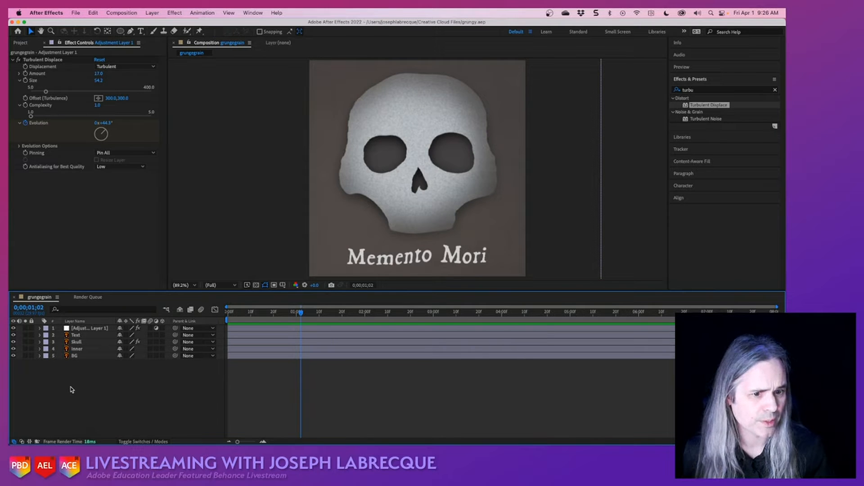
- Select the Inner layer, clear the effects search, and expand the Backgrounds folder of the animation presets
{"action": "left_click", "coordinate": [81, 349]}
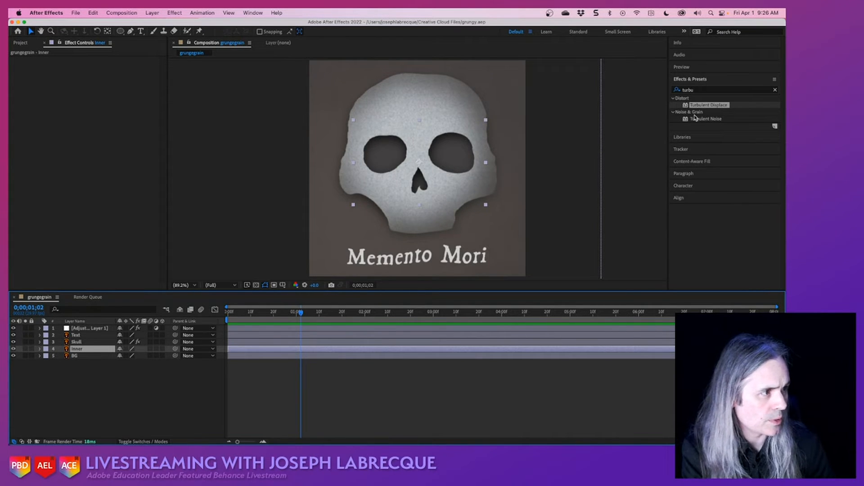
{"action": "left_click", "coordinate": [693, 90]}
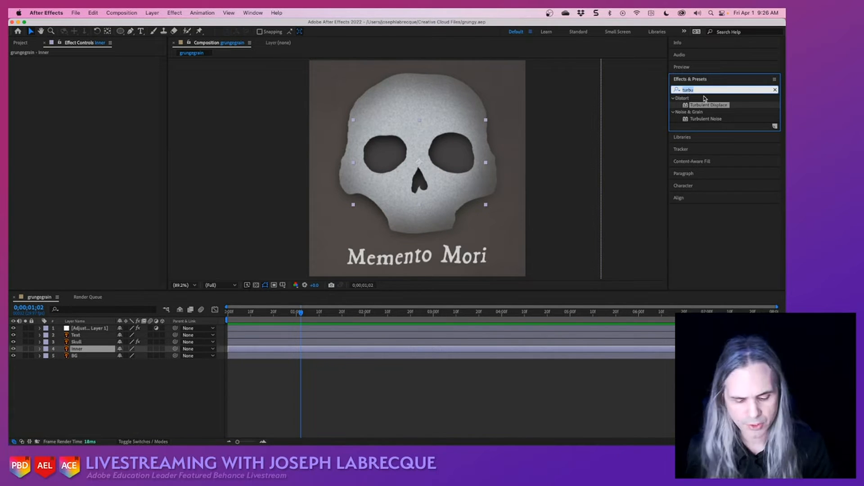
{"action": "key", "text": "BackSpace"}
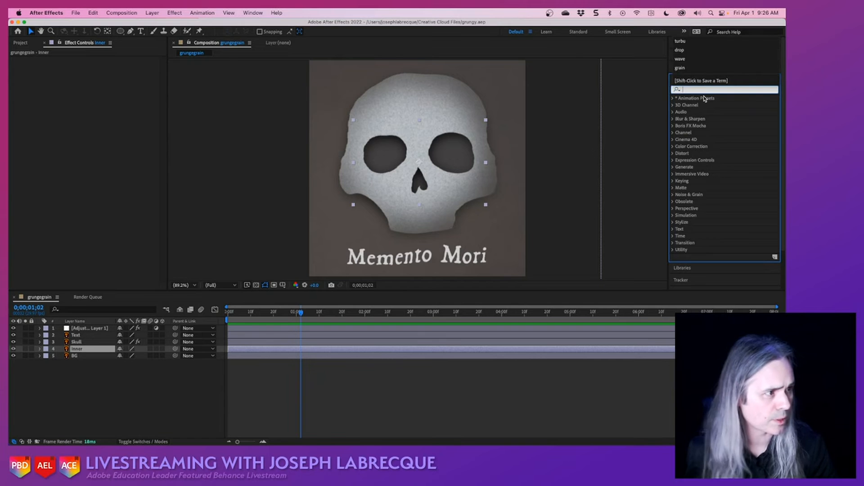
{"action": "left_click", "coordinate": [674, 99]}
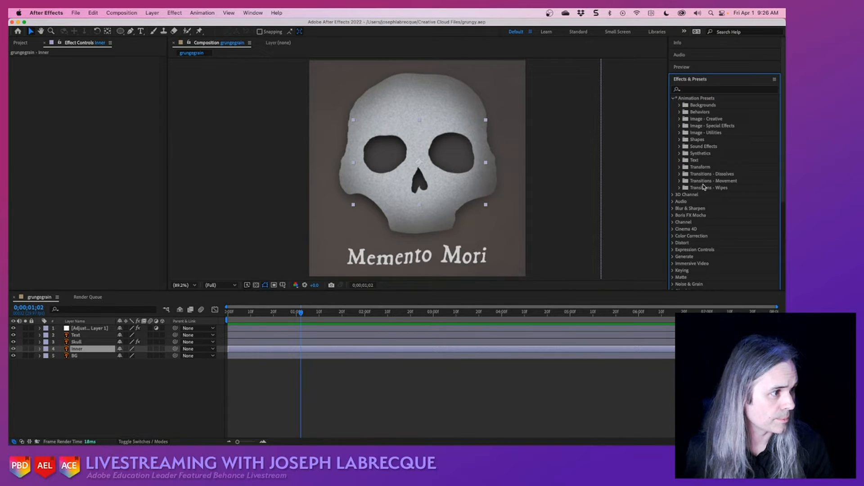
{"action": "left_click", "coordinate": [679, 105]}
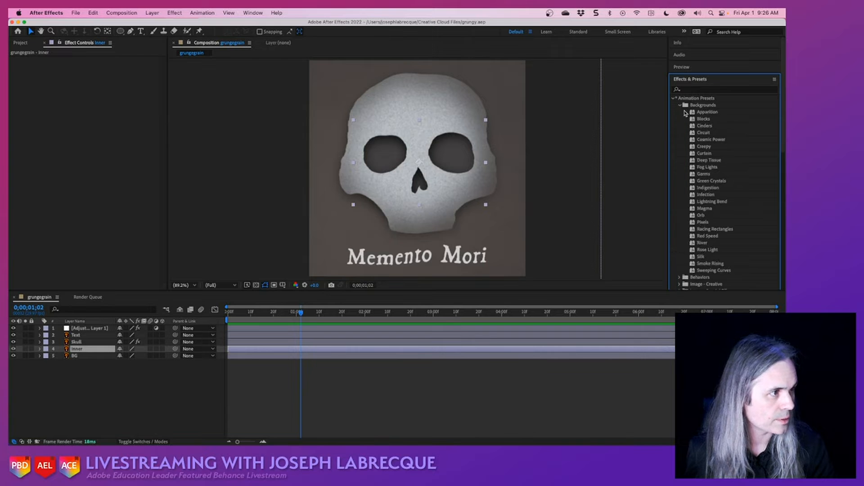
- Try out the Creepy and Deep Tissue background presets on the Inner layer and undo both
{"action": "left_click", "coordinate": [707, 147]}
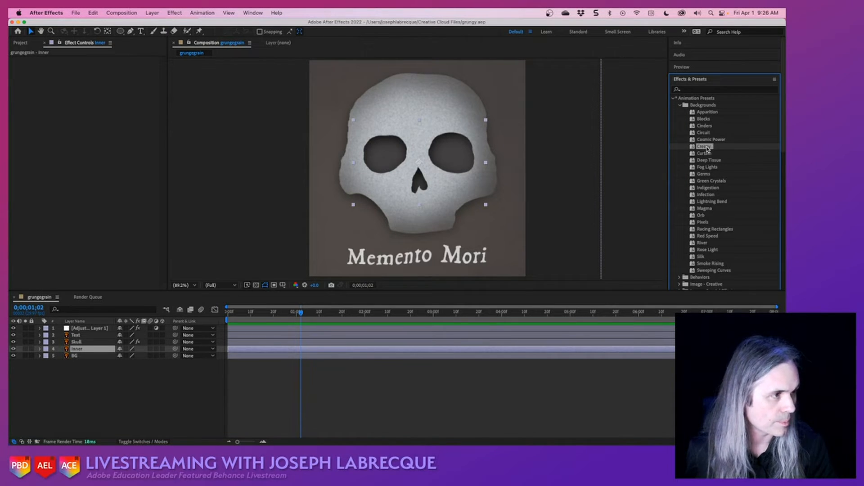
{"action": "left_click_drag", "start_coordinate": [708, 149], "coordinate": [359, 349]}
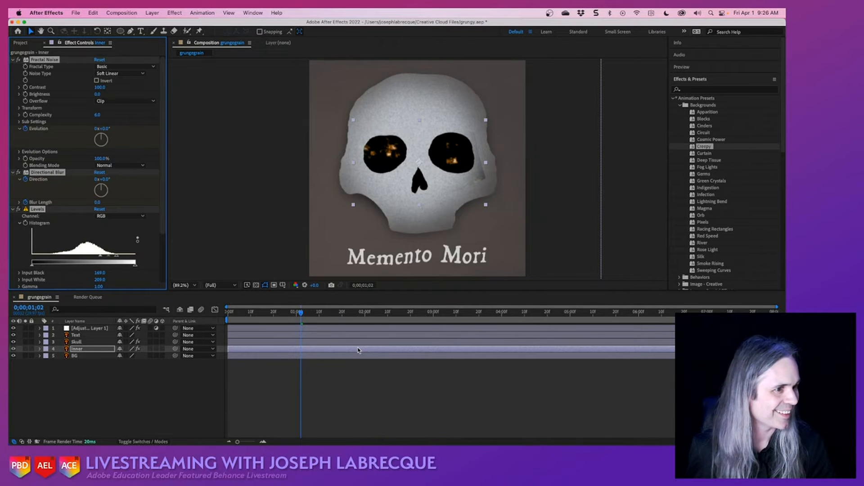
{"action": "left_click", "coordinate": [707, 160]}
{"action": "left_click_drag", "start_coordinate": [710, 162], "coordinate": [341, 352]}
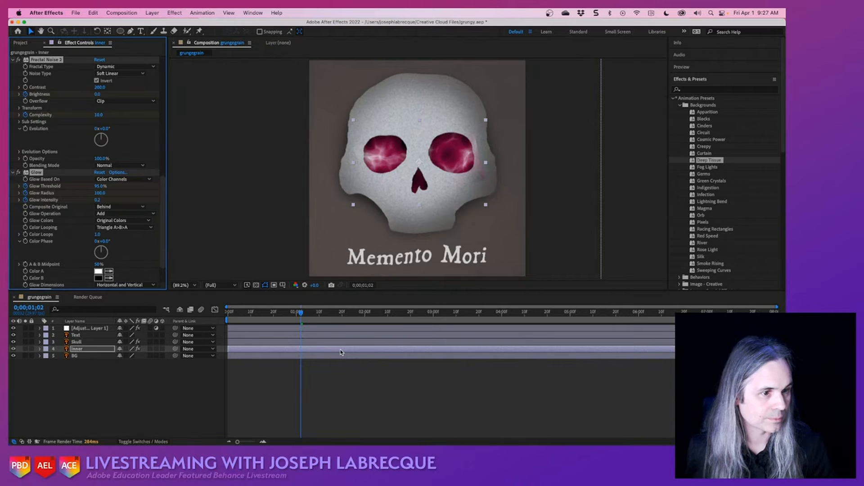
{"action": "key", "text": "space"}
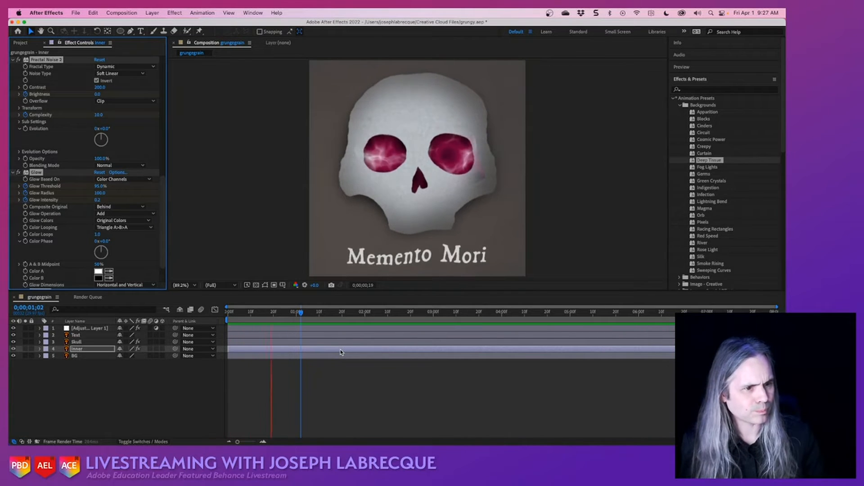
{"action": "key", "text": "space"}
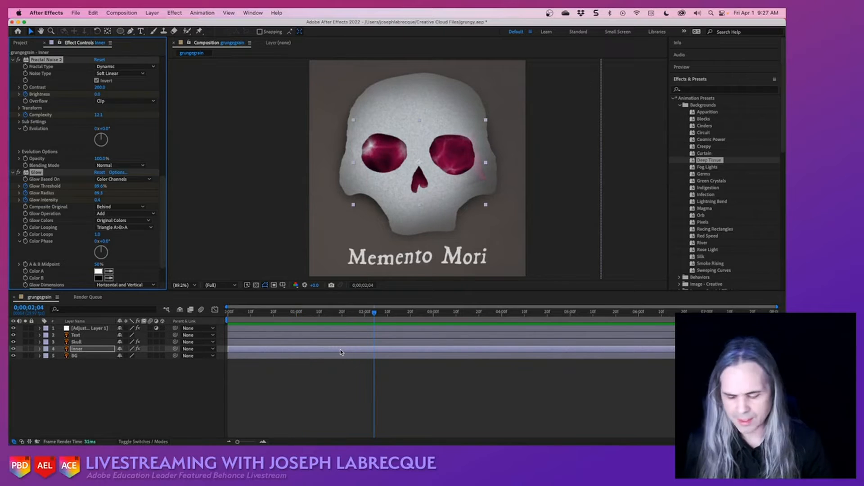
{"action": "key", "text": "super+z"}
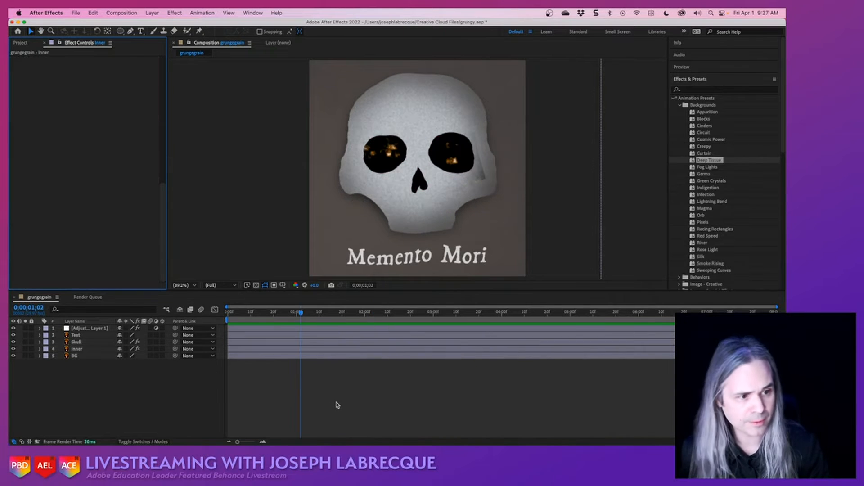
{"action": "key", "text": "super+z"}
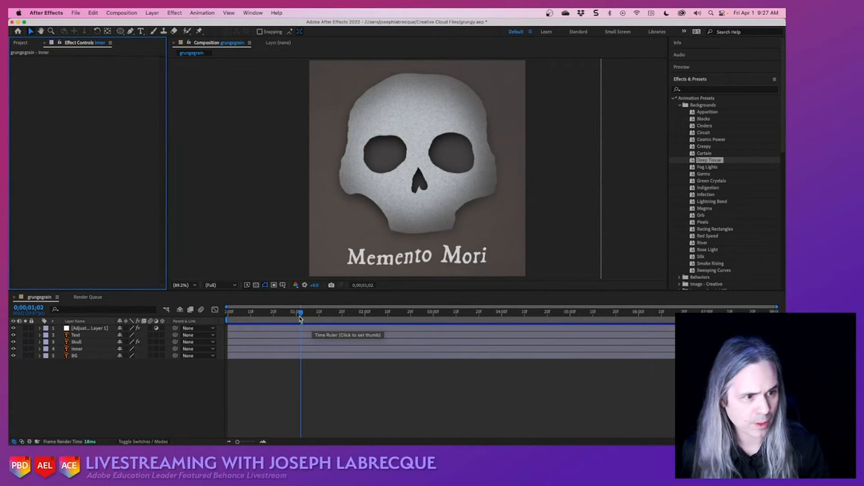
- Apply the Deep Tissue background preset to the Inner layer with the playhead at 0;00;00;00
{"action": "left_click_drag", "start_coordinate": [300, 313], "coordinate": [175, 305]}
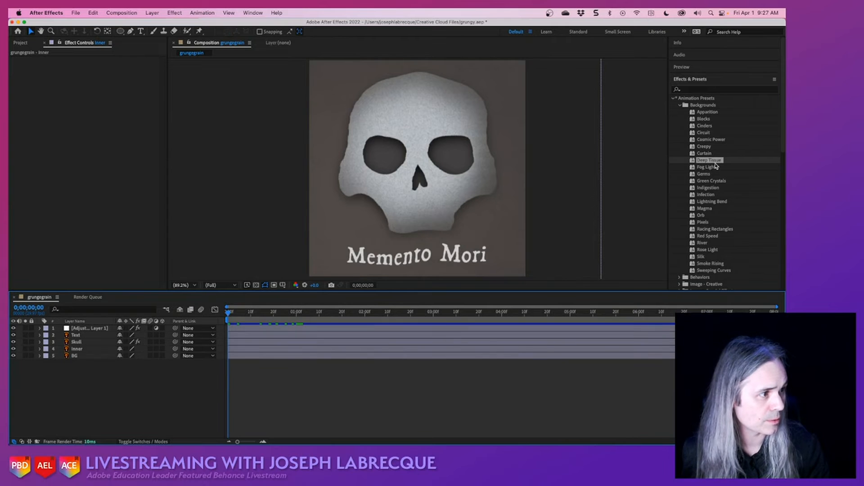
{"action": "left_click", "coordinate": [725, 203]}
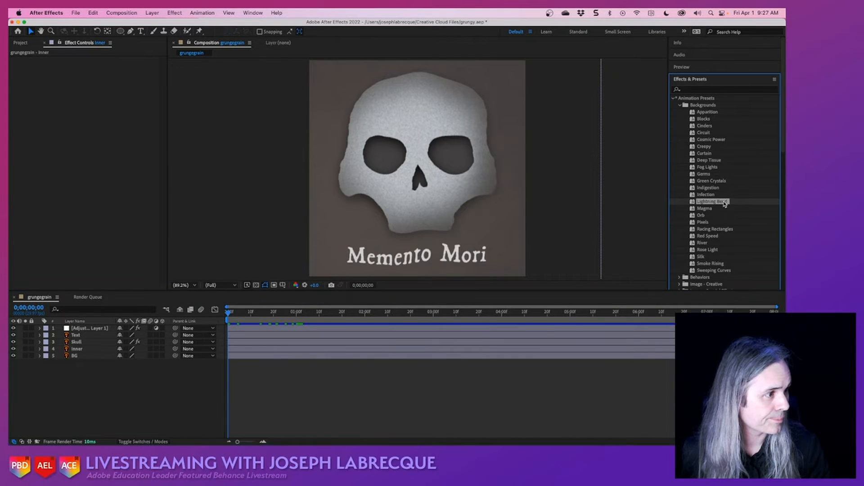
{"action": "left_click", "coordinate": [719, 209]}
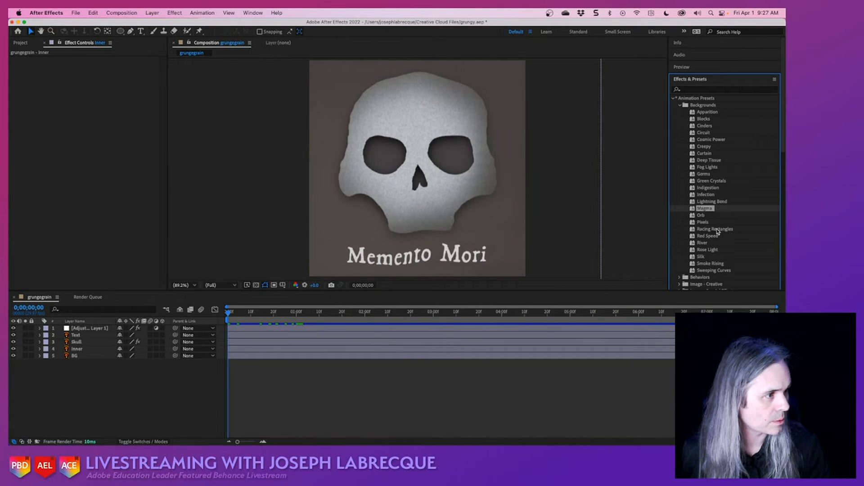
{"action": "left_click", "coordinate": [718, 264]}
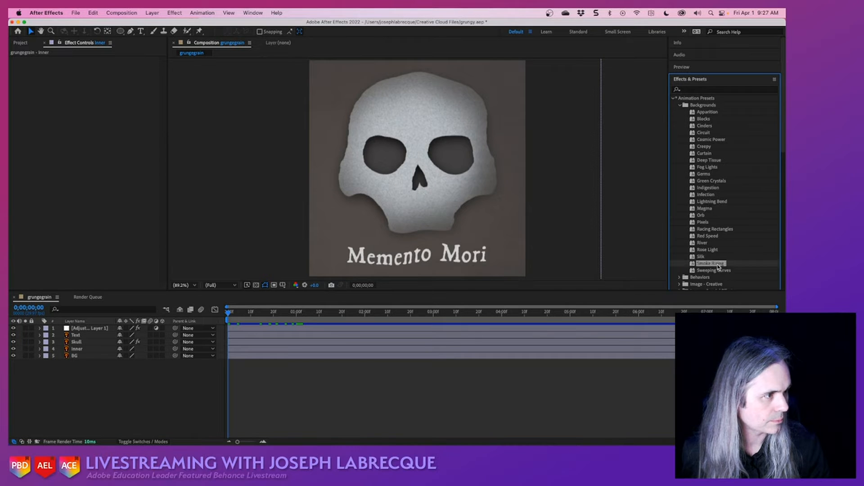
{"action": "left_click", "coordinate": [723, 161]}
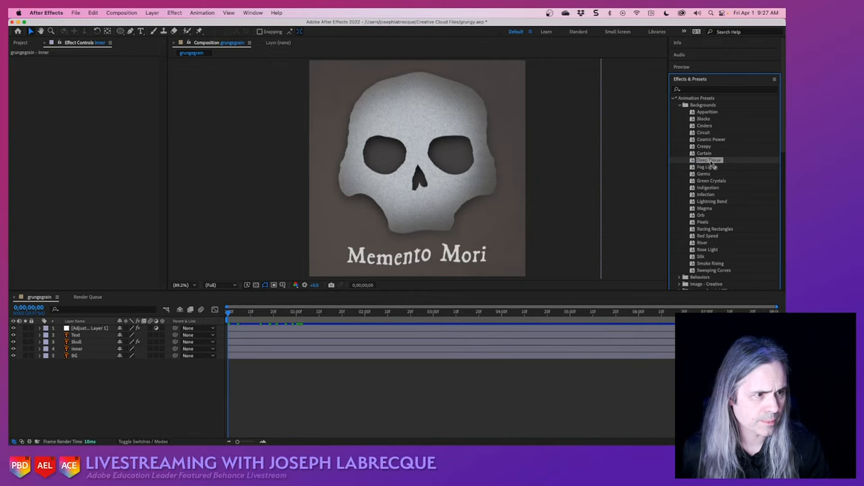
{"action": "left_click_drag", "start_coordinate": [711, 164], "coordinate": [290, 349]}
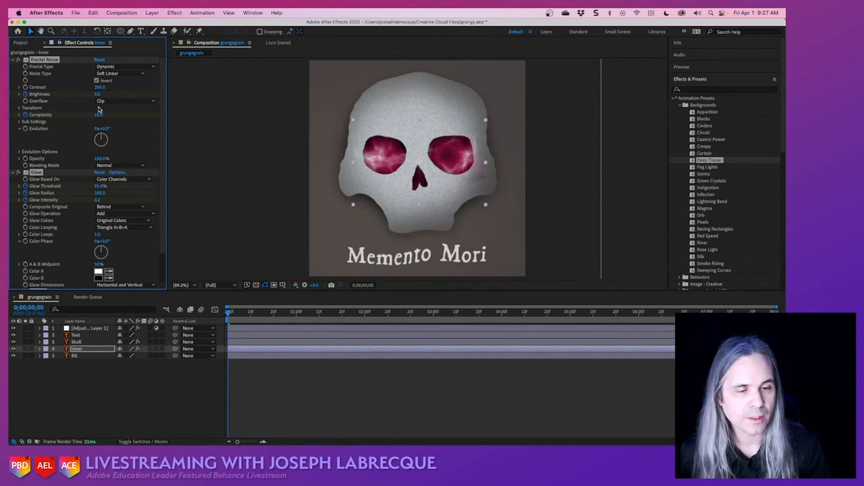
- Set the Inner layer's Fractal Type to Turbulent Smooth and preview the animation
{"action": "key", "text": "space"}
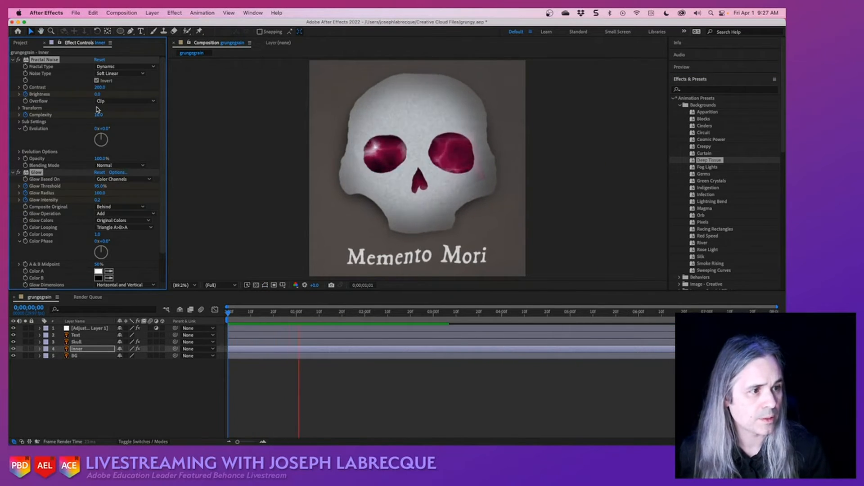
{"action": "left_click", "coordinate": [152, 67]}
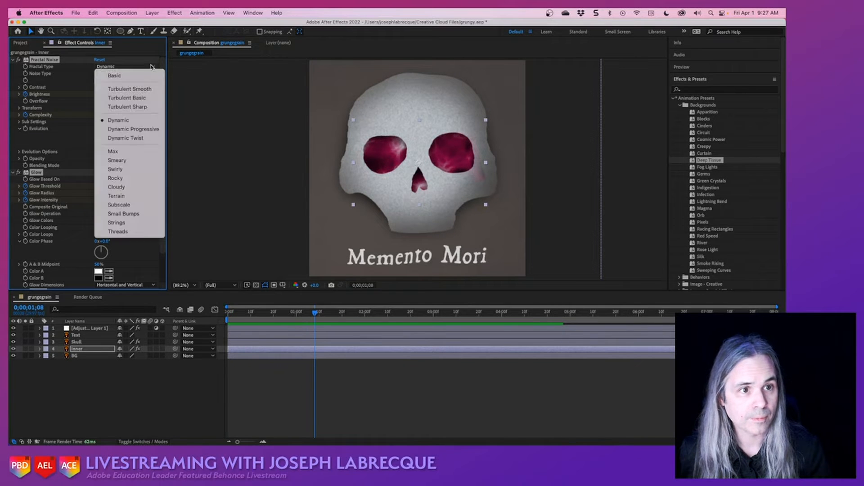
{"action": "left_click", "coordinate": [140, 89]}
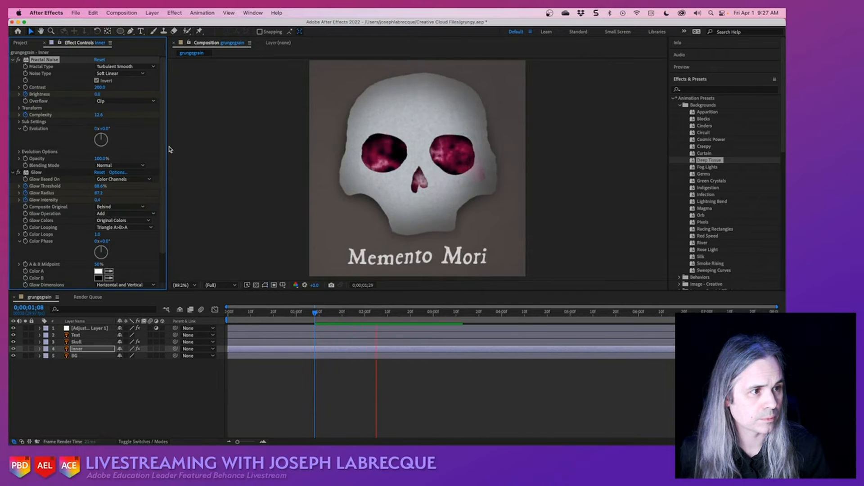
{"action": "key", "text": "space"}
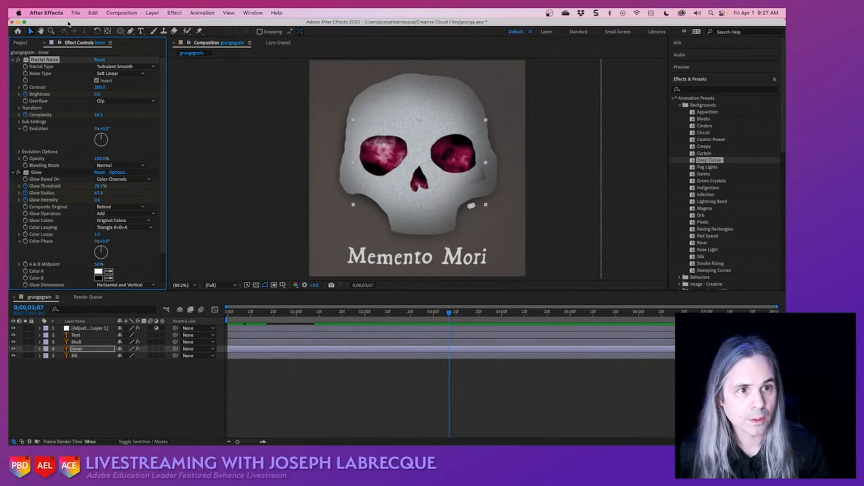
- Compare the Linear noise type, return to Soft Linear, and set the Fractal Noise Brightness to -37.0 at 0;00;03;07
{"action": "left_click", "coordinate": [137, 75]}
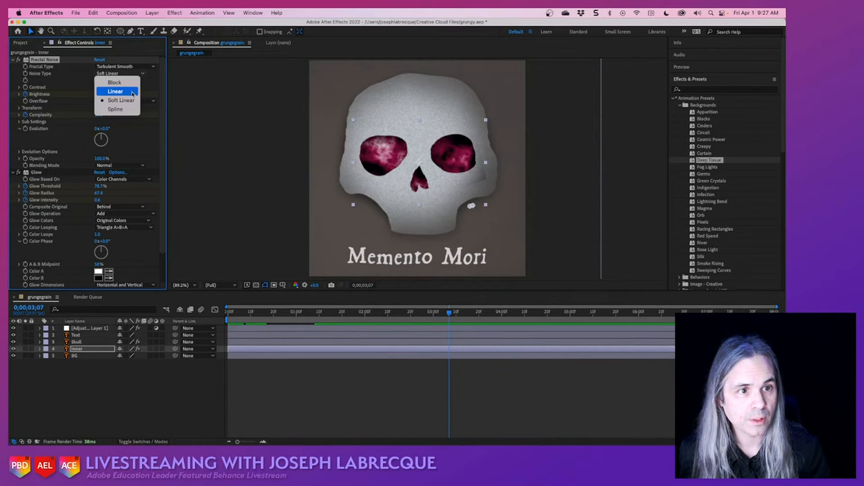
{"action": "left_click", "coordinate": [133, 93]}
{"action": "left_click", "coordinate": [134, 74]}
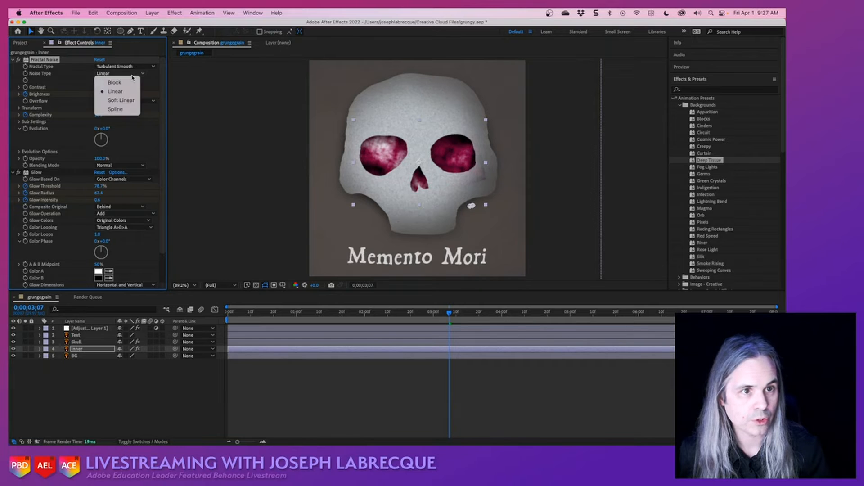
{"action": "left_click", "coordinate": [132, 100]}
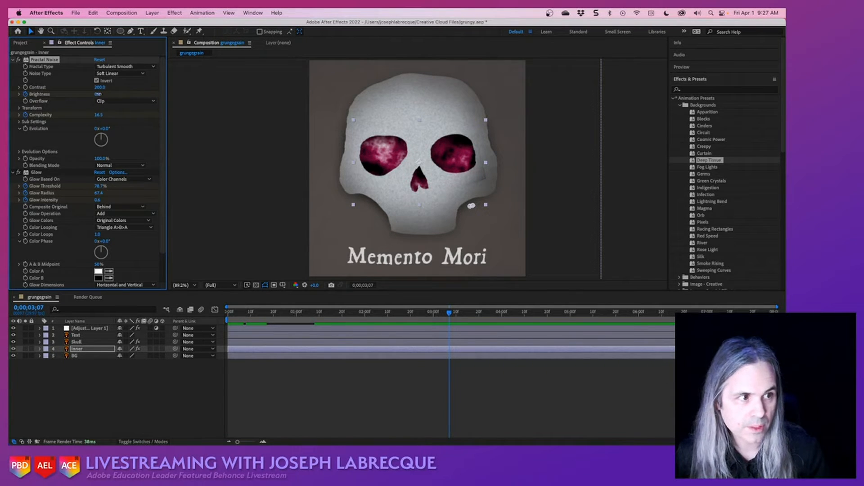
{"action": "left_click_drag", "start_coordinate": [98, 95], "coordinate": [83, 95]}
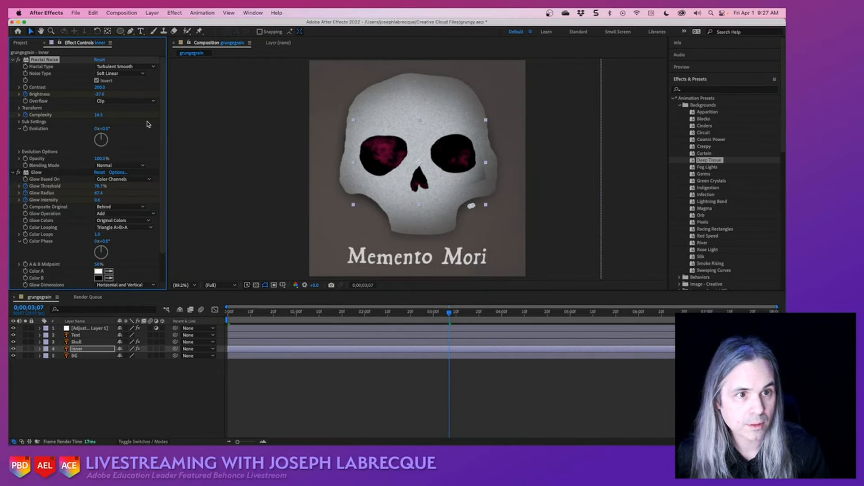
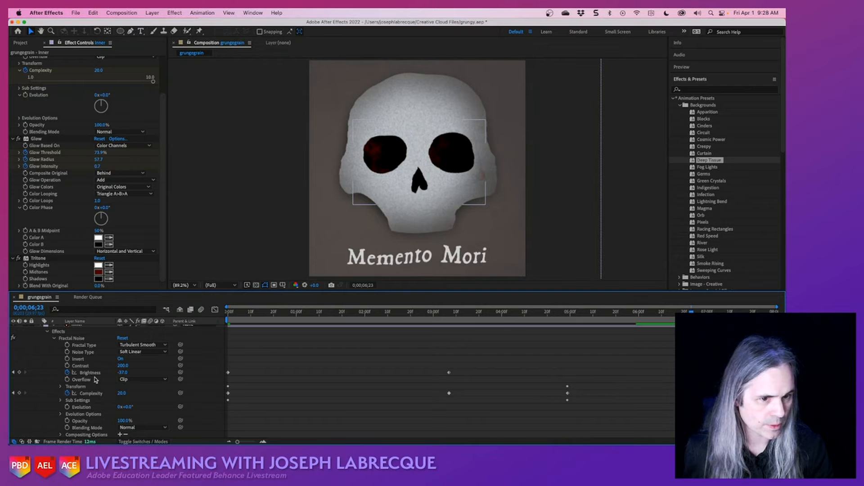
- Delete the Fractal Noise keyframes near 5 seconds for Rotation, Scale, Complexity, Sub Influence, Sub Rotation and Sub Offset
{"action": "left_click_drag", "start_coordinate": [584, 384], "coordinate": [517, 421]}
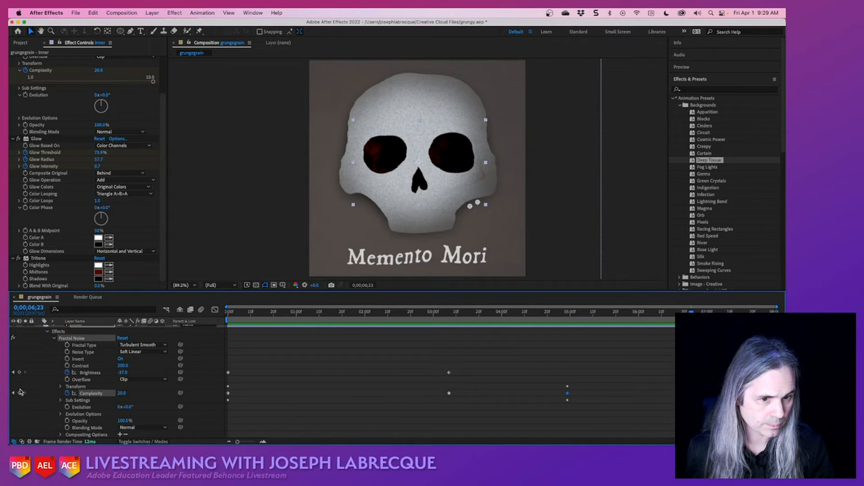
{"action": "left_click", "coordinate": [61, 387]}
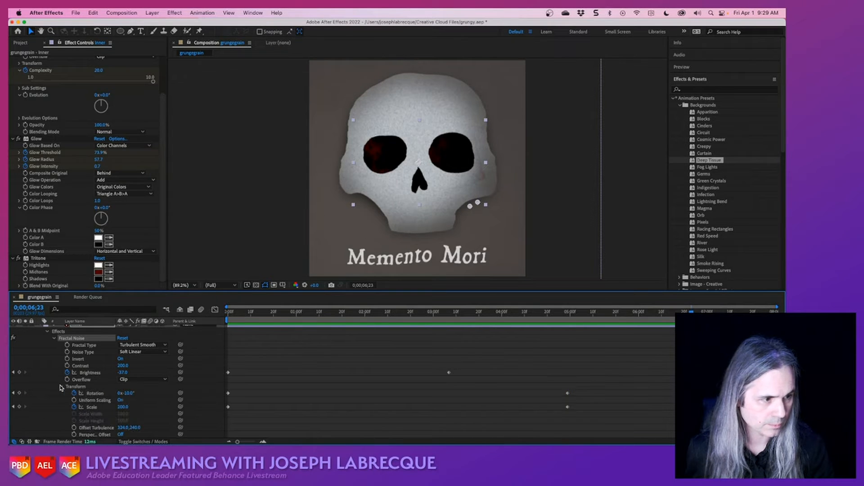
{"action": "scroll", "coordinate": [61, 387], "scroll_direction": "down", "scroll_amount": 5}
{"action": "scroll", "coordinate": [62, 387], "scroll_direction": "up", "scroll_amount": 2}
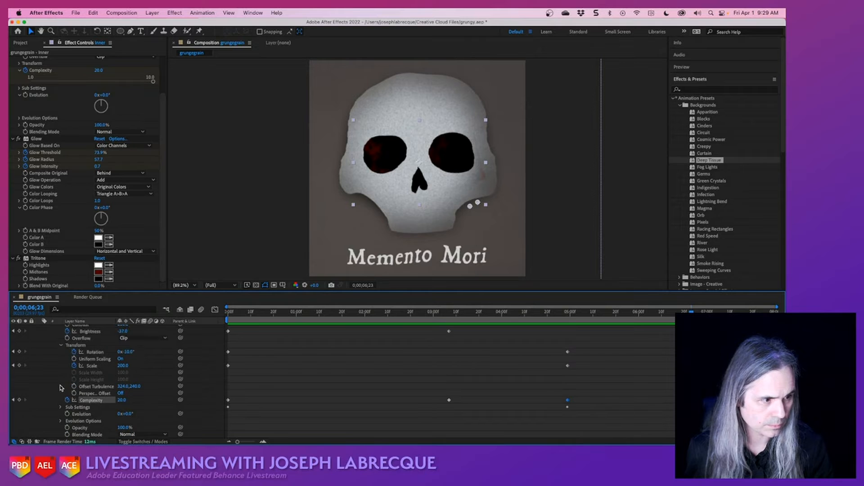
{"action": "left_click", "coordinate": [60, 407]}
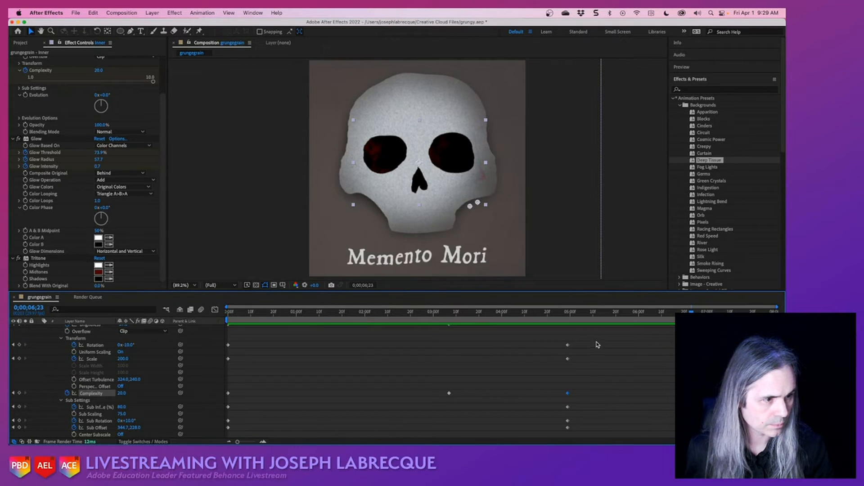
{"action": "left_click_drag", "start_coordinate": [594, 343], "coordinate": [543, 437]}
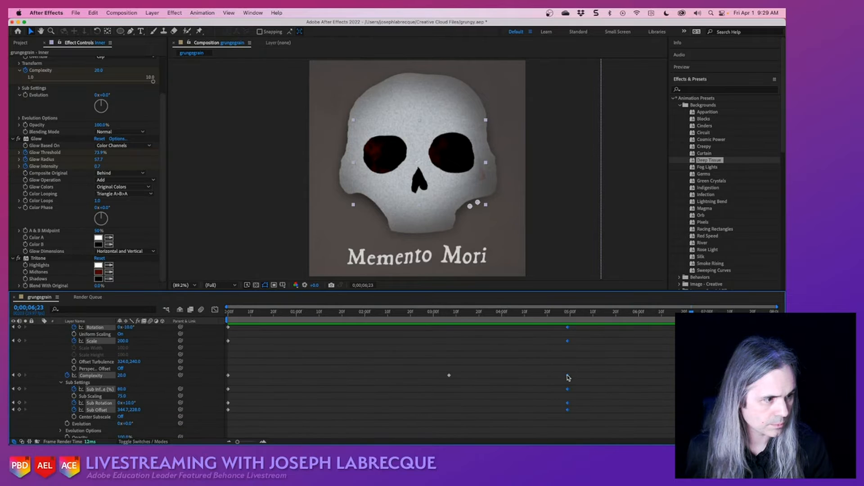
{"action": "key", "text": "Delete"}
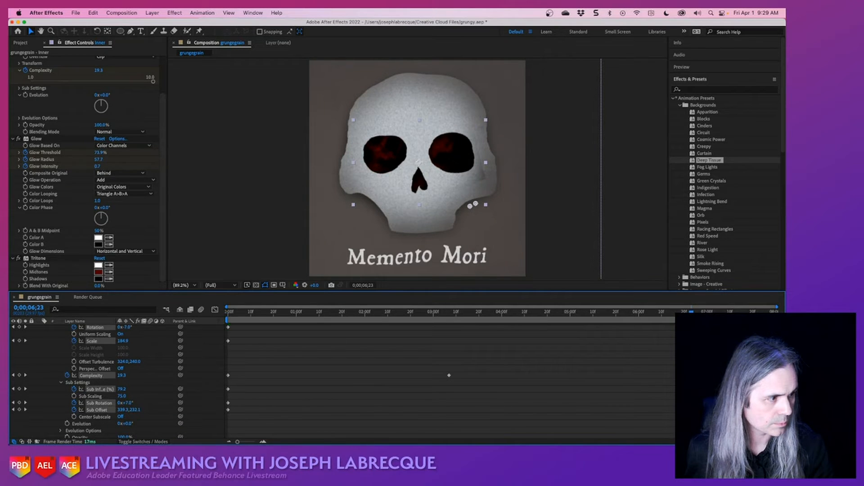
- Delete the Complexity keyframe at about 0;00;03;07, preview the animation from the start, and return the playhead to 0;00;00;00
{"action": "left_click", "coordinate": [449, 376]}
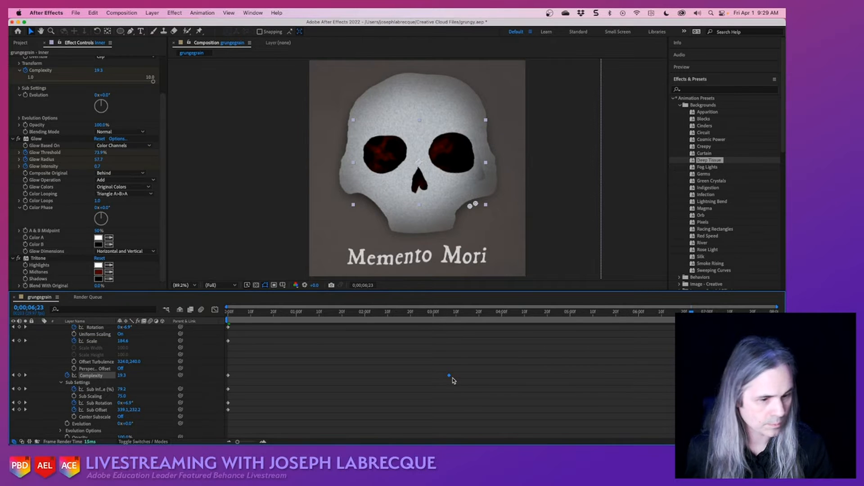
{"action": "key", "text": "Delete"}
{"action": "left_click_drag", "start_coordinate": [292, 313], "coordinate": [153, 311]}
{"action": "key", "text": "space"}
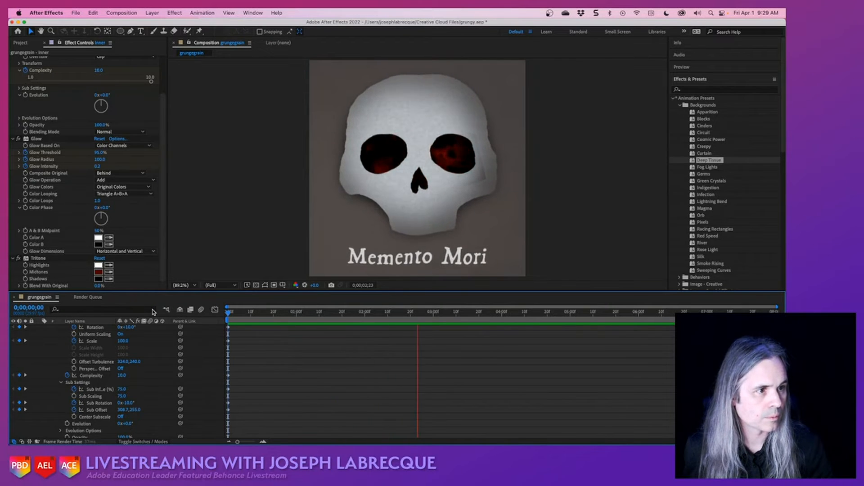
{"action": "key", "text": "space"}
{"action": "left_click_drag", "start_coordinate": [257, 318], "coordinate": [153, 315]}
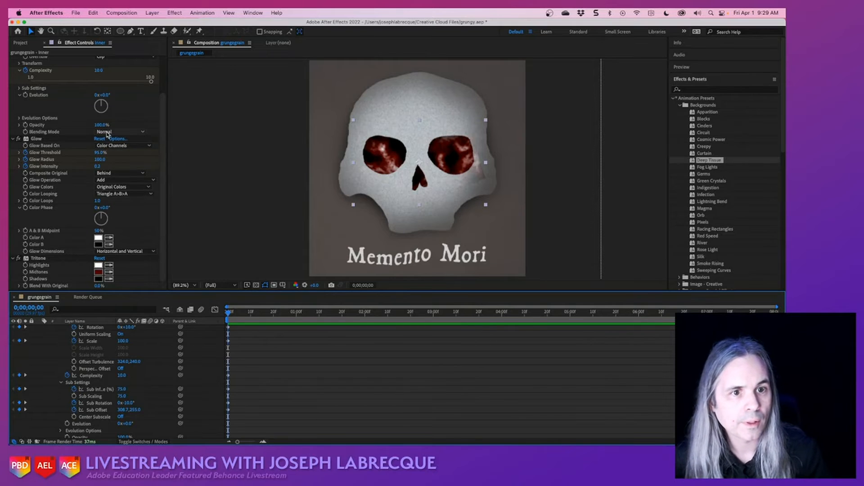
- Set the Fractal Noise Brightness to about -22.6 on the keyframe at 0;00;00;00
{"action": "scroll", "coordinate": [129, 113], "scroll_direction": "up", "scroll_amount": 3}
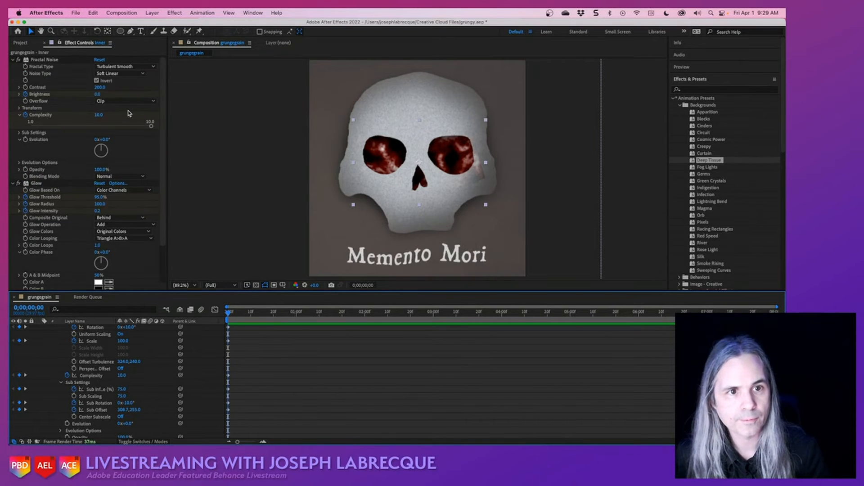
{"action": "left_click", "coordinate": [18, 94]}
{"action": "left_click_drag", "start_coordinate": [90, 106], "coordinate": [77, 110]}
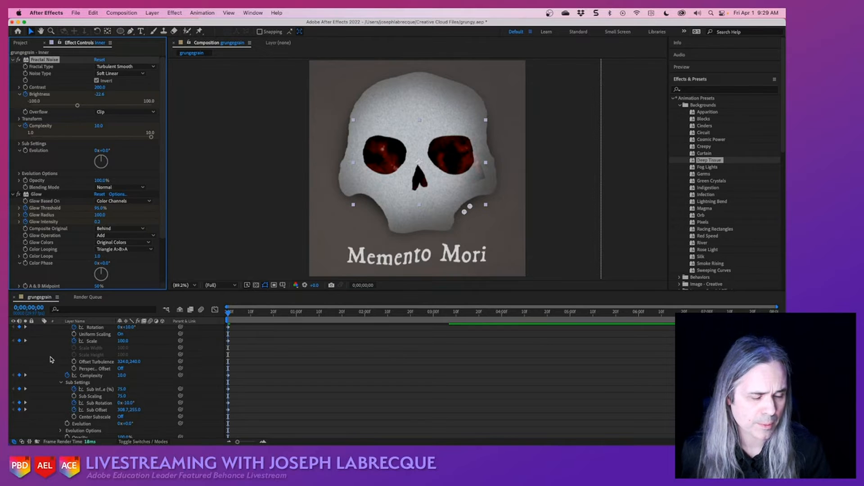
- Draw an elliptical mask on the Inner layer across the eye sockets and nose, and feather it 17 pixels
{"action": "scroll", "coordinate": [51, 359], "scroll_direction": "up", "scroll_amount": 5}
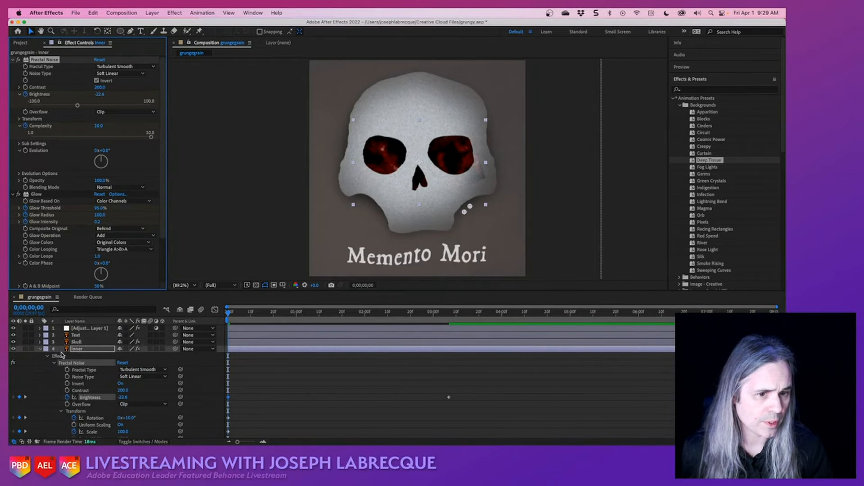
{"action": "left_click", "coordinate": [66, 350]}
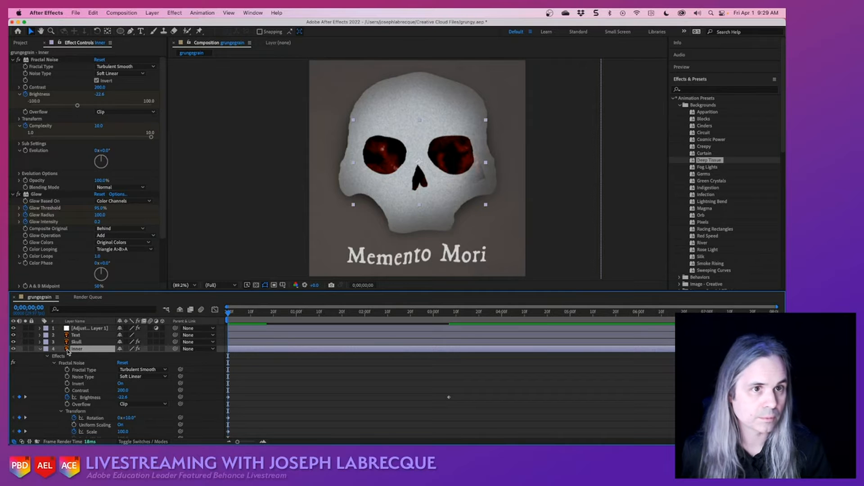
{"action": "left_click", "coordinate": [120, 31]}
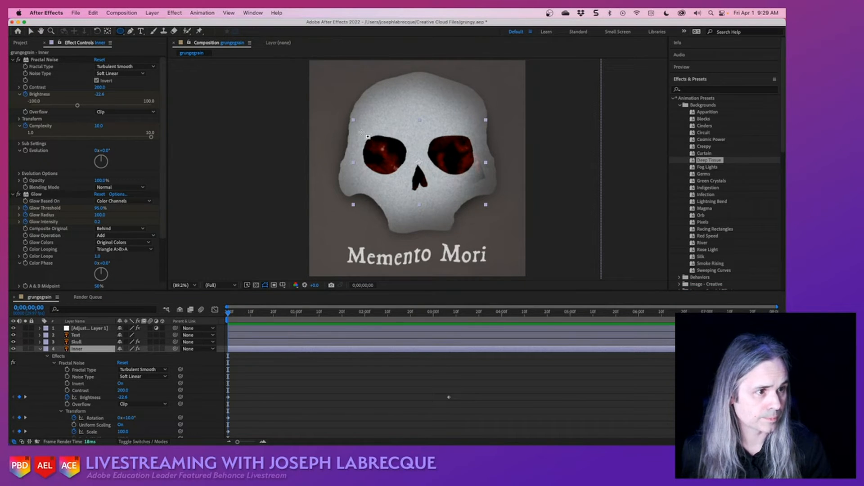
{"action": "left_click_drag", "start_coordinate": [360, 132], "coordinate": [480, 193]}
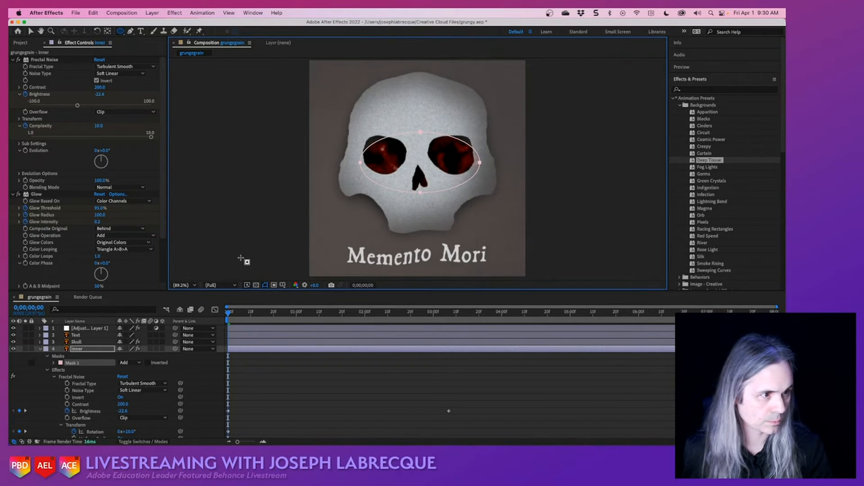
{"action": "left_click", "coordinate": [54, 362]}
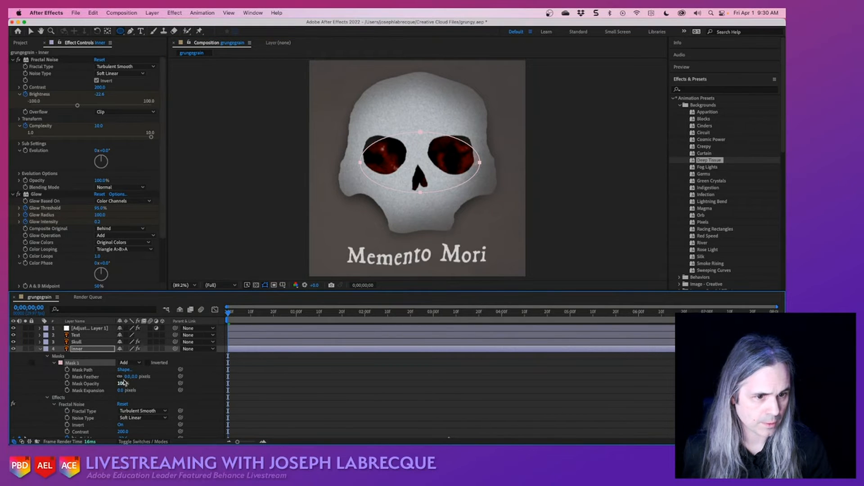
{"action": "mouse_move", "coordinate": [126, 376]}
{"action": "left_mouse_down"}
{"action": "mouse_move", "coordinate": [142, 377]}
{"action": "mouse_move", "coordinate": [133, 377]}
{"action": "left_mouse_up"}
- Preview the masked animation from 0;00;00;11 and save the project
{"action": "left_click", "coordinate": [252, 313]}
{"action": "key", "text": "space"}
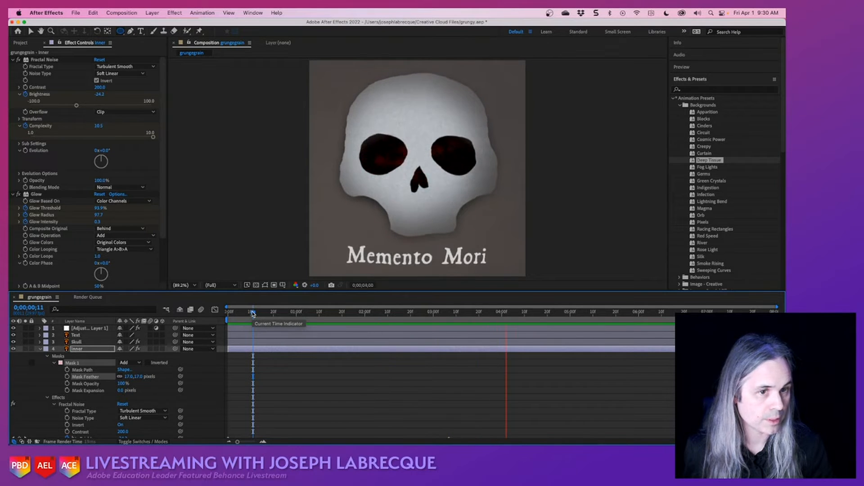
{"action": "key", "text": "space"}
{"action": "key", "text": "super+s"}
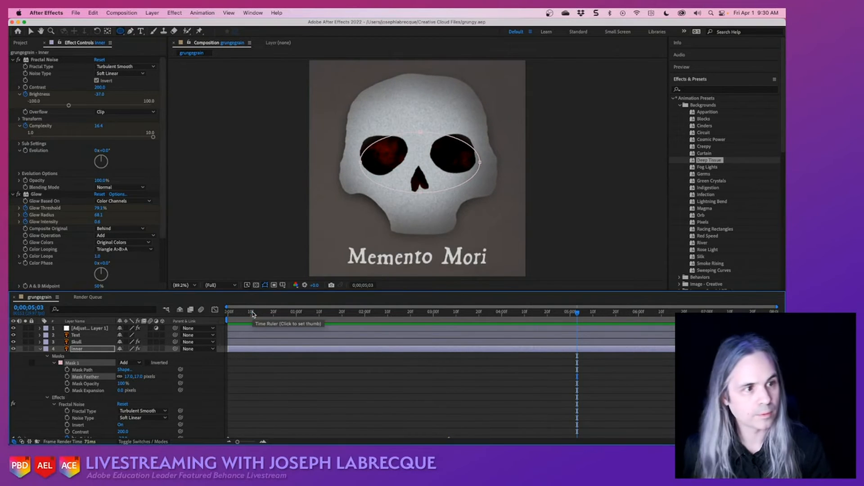
- Switch back to the Selection tool, save again, and collapse the Inner layer's properties
{"action": "left_click", "coordinate": [587, 243]}
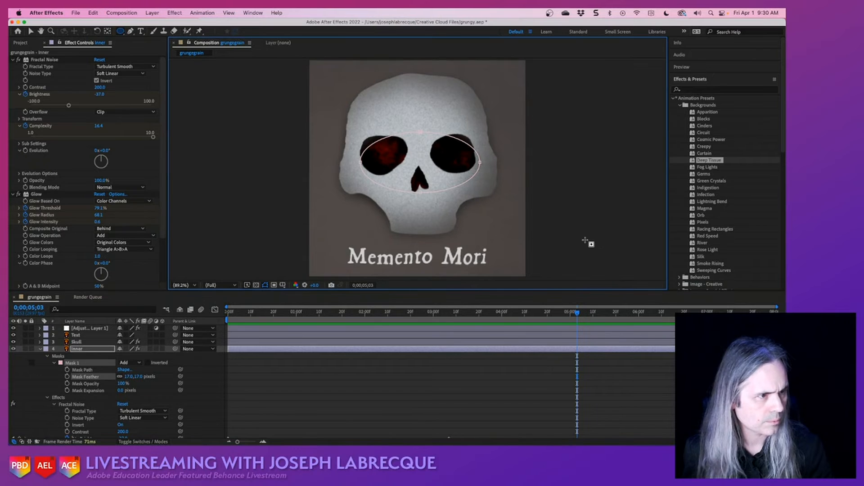
{"action": "left_click", "coordinate": [30, 30]}
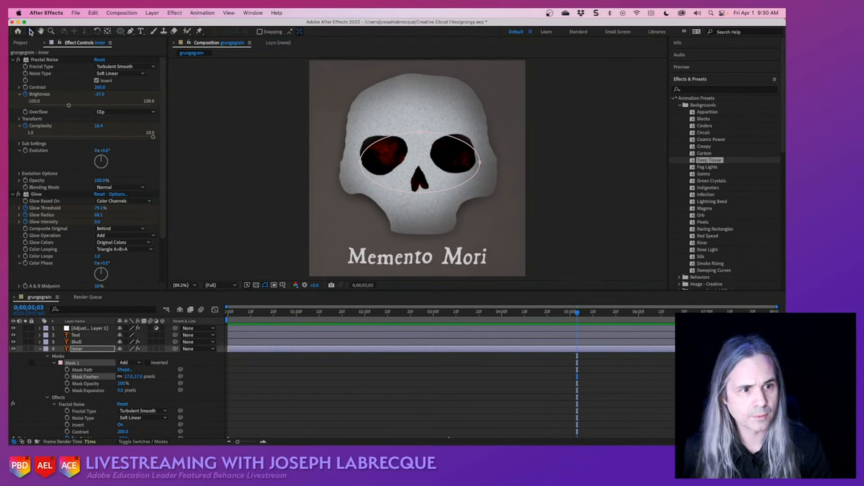
{"action": "key", "text": "super+s"}
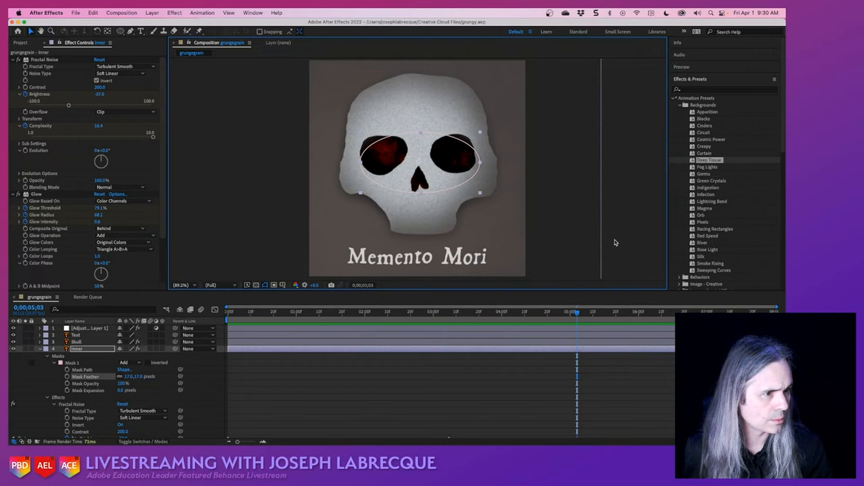
{"action": "left_click", "coordinate": [41, 350]}
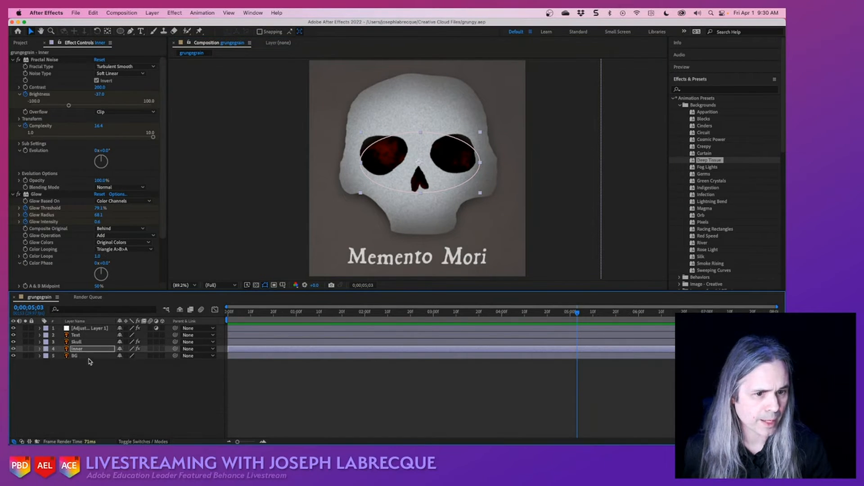
- Apply the Smoke Rising background preset to the BG layer, undoing its misplaced application to the adjustment layer
{"action": "left_click", "coordinate": [90, 356]}
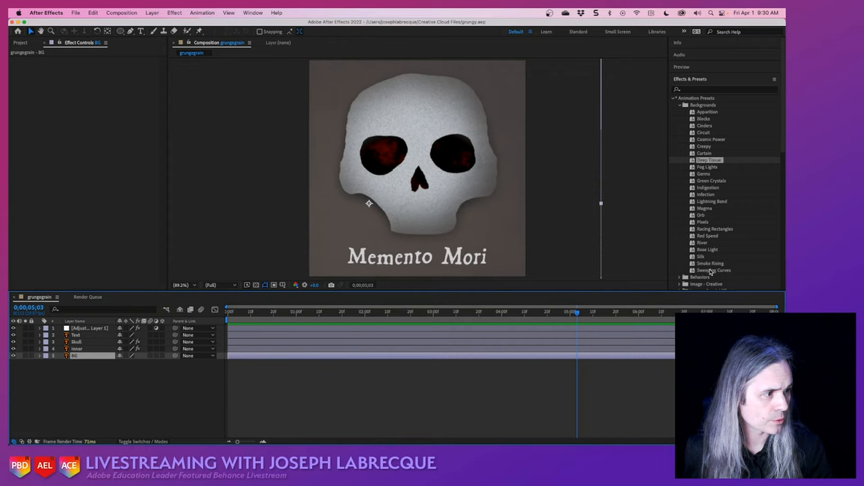
{"action": "left_click_drag", "start_coordinate": [709, 266], "coordinate": [526, 234]}
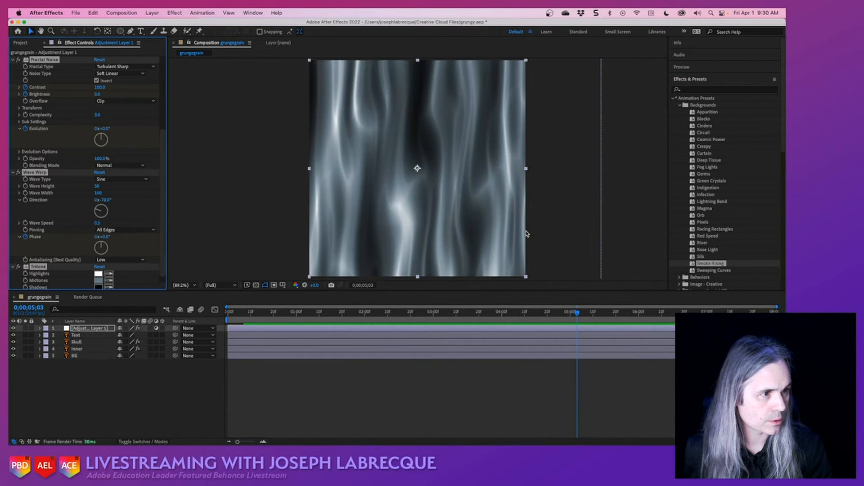
{"action": "key", "text": "super+z"}
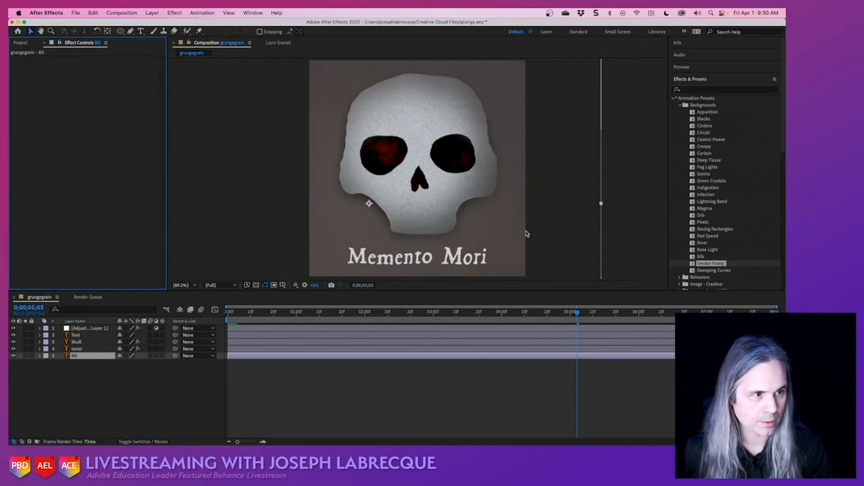
{"action": "left_click_drag", "start_coordinate": [722, 266], "coordinate": [596, 240]}
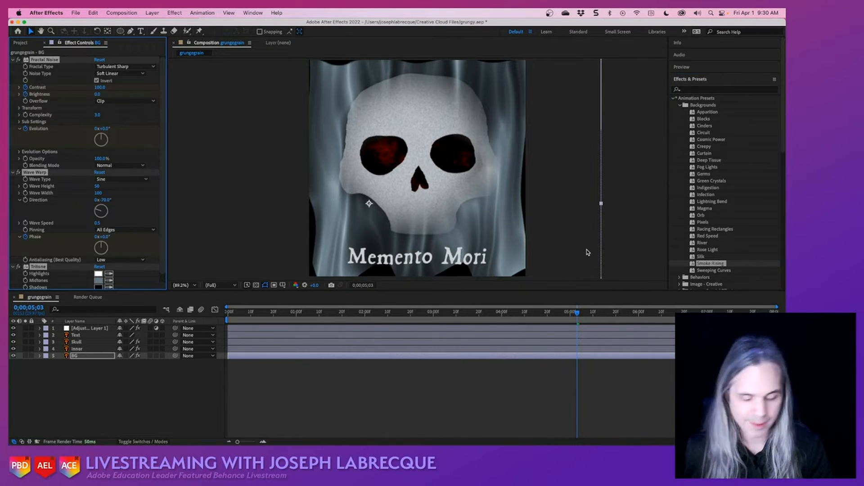
- Save the project, and set the BG layer's Tritone midtones to the dark reddish brown 2B1D1D
{"action": "key", "text": "super+s"}
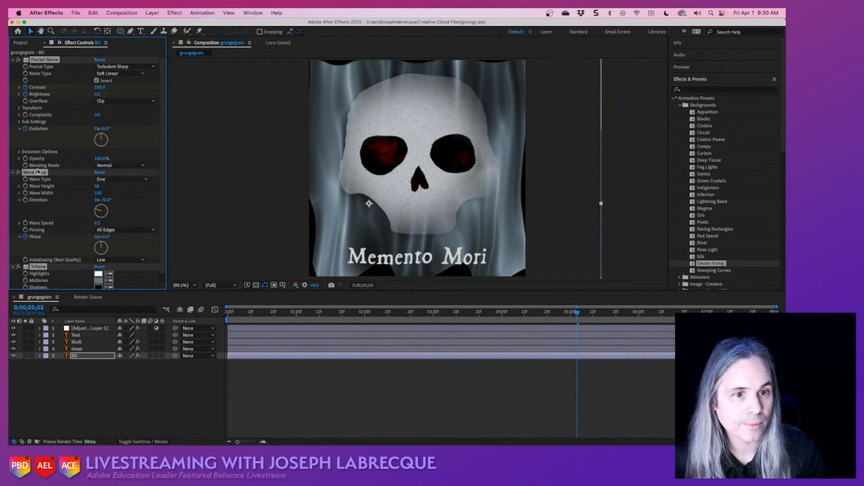
{"action": "scroll", "coordinate": [66, 209], "scroll_direction": "down", "scroll_amount": 2}
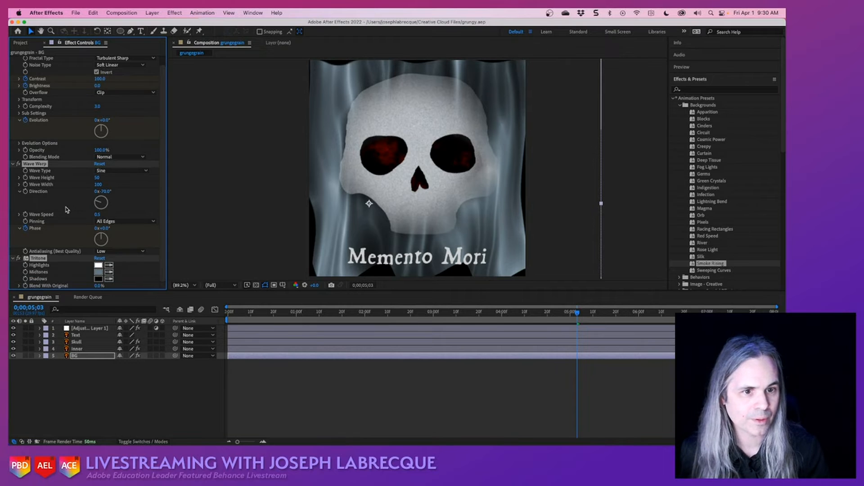
{"action": "left_click", "coordinate": [98, 272]}
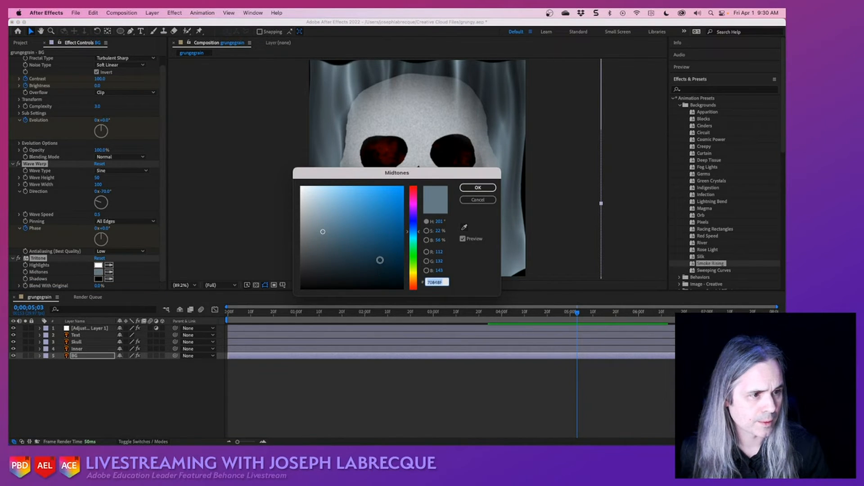
{"action": "left_click_drag", "start_coordinate": [416, 289], "coordinate": [419, 167]}
{"action": "mouse_move", "coordinate": [323, 231]}
{"action": "left_mouse_down"}
{"action": "mouse_move", "coordinate": [311, 256]}
{"action": "mouse_move", "coordinate": [315, 276]}
{"action": "mouse_move", "coordinate": [335, 269]}
{"action": "left_mouse_up"}
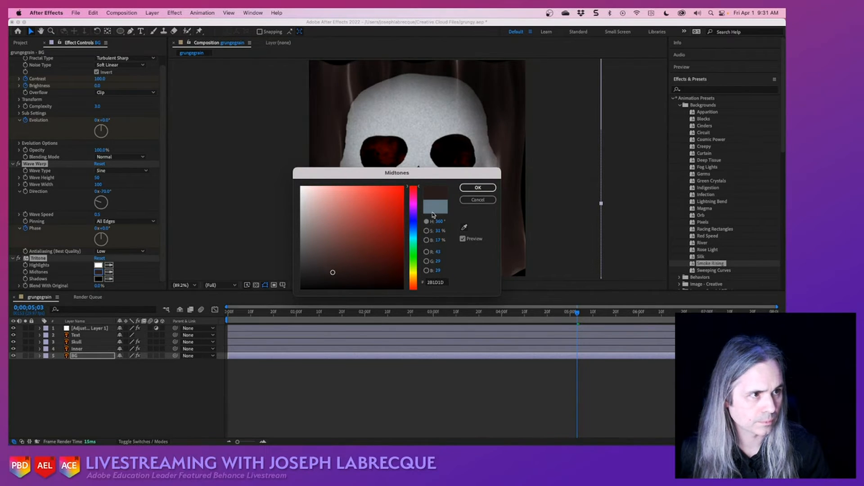
{"action": "left_click", "coordinate": [478, 187]}
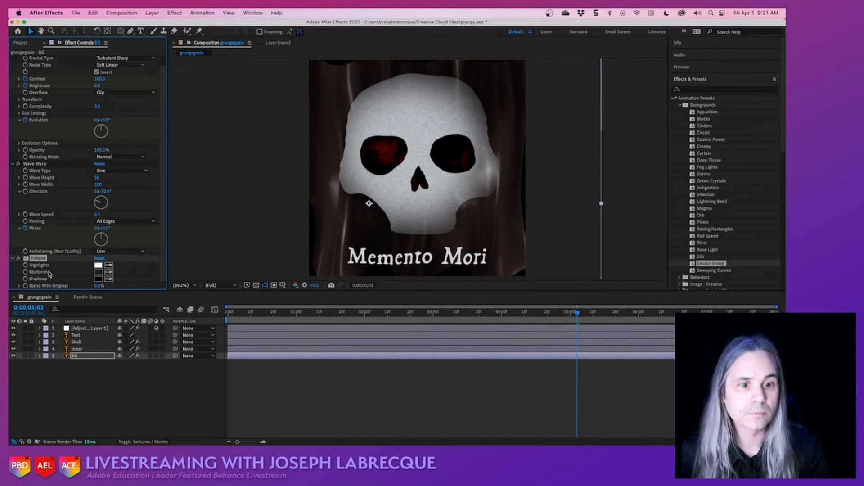
- Set the BG layer's Tritone highlights to a muted reddish brown, and save the project
{"action": "left_click", "coordinate": [97, 266]}
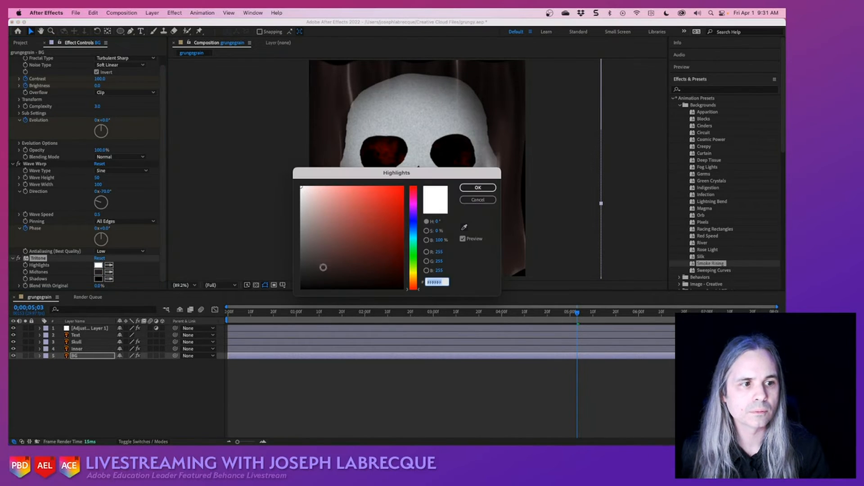
{"action": "left_click", "coordinate": [313, 206]}
{"action": "left_click", "coordinate": [323, 239]}
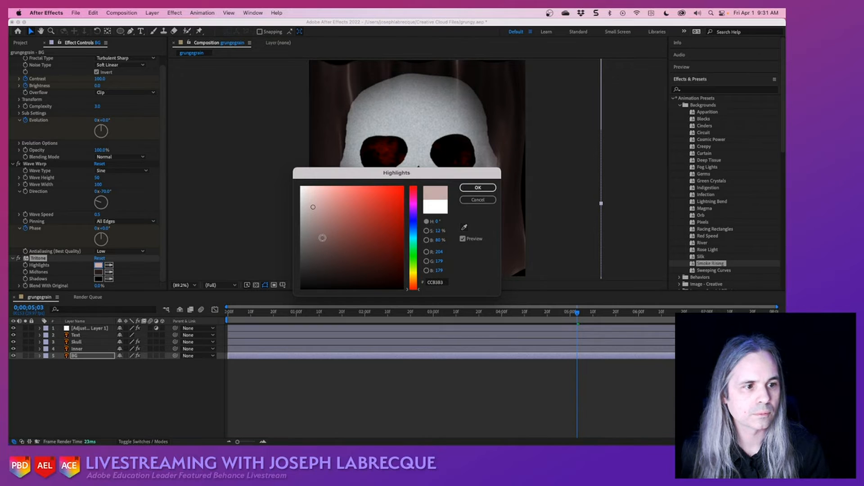
{"action": "left_click", "coordinate": [478, 187]}
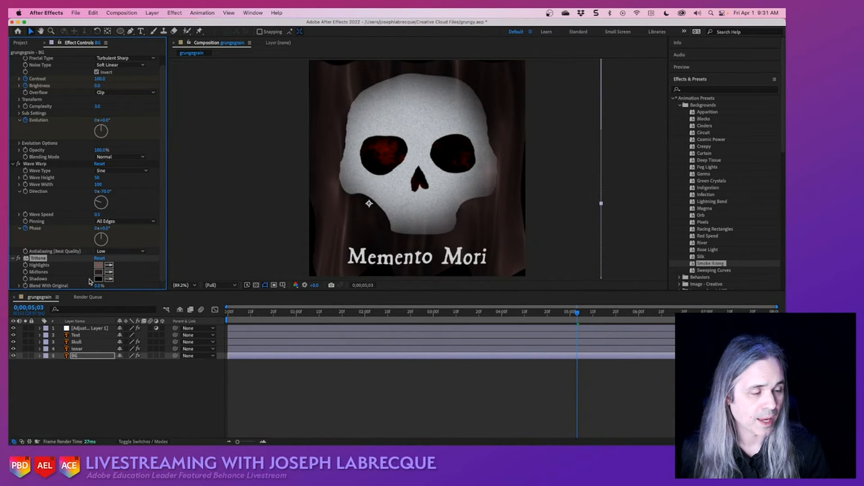
{"action": "key", "text": "super+s"}
- Scale up the BG layer proportionally so that its warped edges lie well outside the composition frame
{"action": "scroll", "coordinate": [586, 154], "scroll_direction": "down", "scroll_amount": 6}
{"action": "scroll", "coordinate": [587, 153], "scroll_direction": "up", "scroll_amount": 6}
{"action": "scroll", "coordinate": [586, 153], "scroll_direction": "down", "scroll_amount": 2}
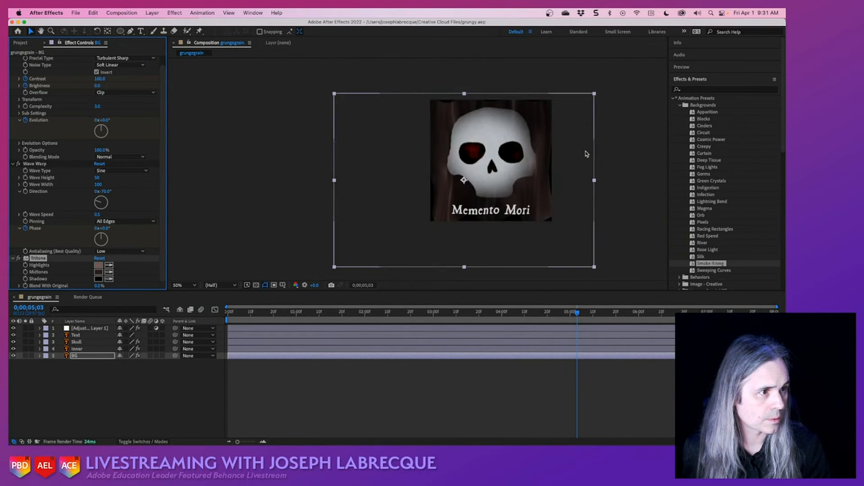
{"action": "left_click", "coordinate": [594, 96]}
{"action": "left_click_drag", "start_coordinate": [594, 96], "coordinate": [638, 73]}
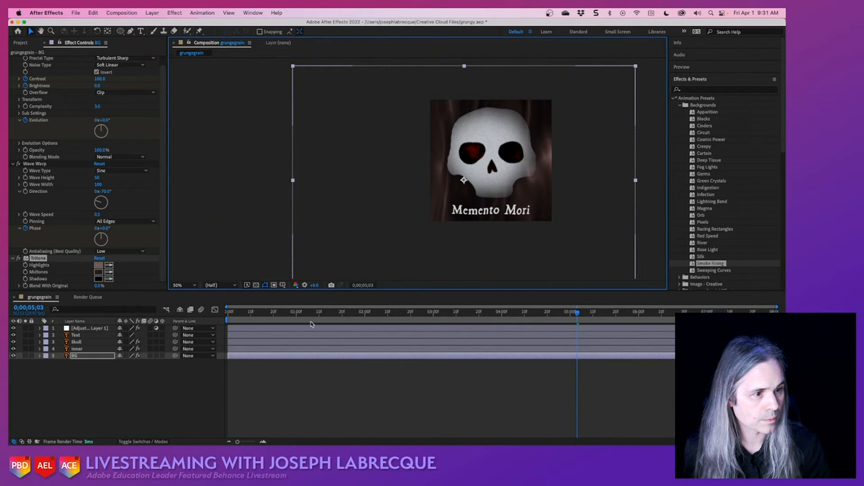
- Preview the recoloured background animation from the start, return to 0;00;00;00 and save the project
{"action": "left_click_drag", "start_coordinate": [292, 317], "coordinate": [145, 315]}
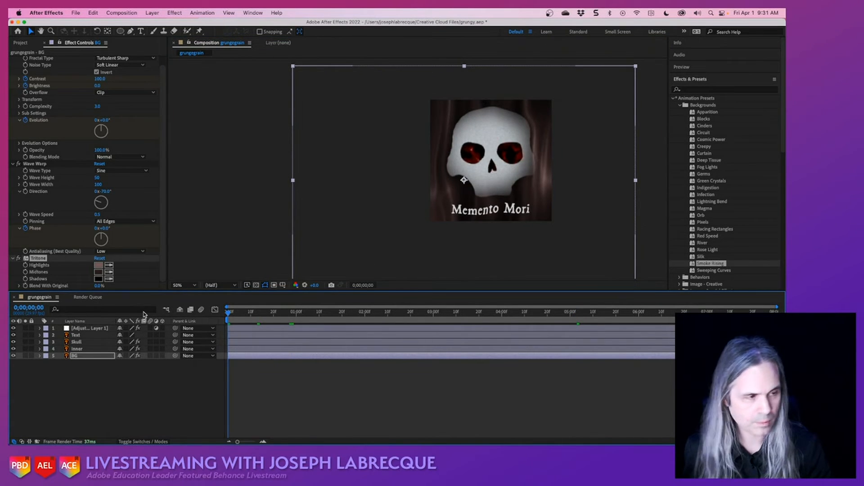
{"action": "key", "text": "space"}
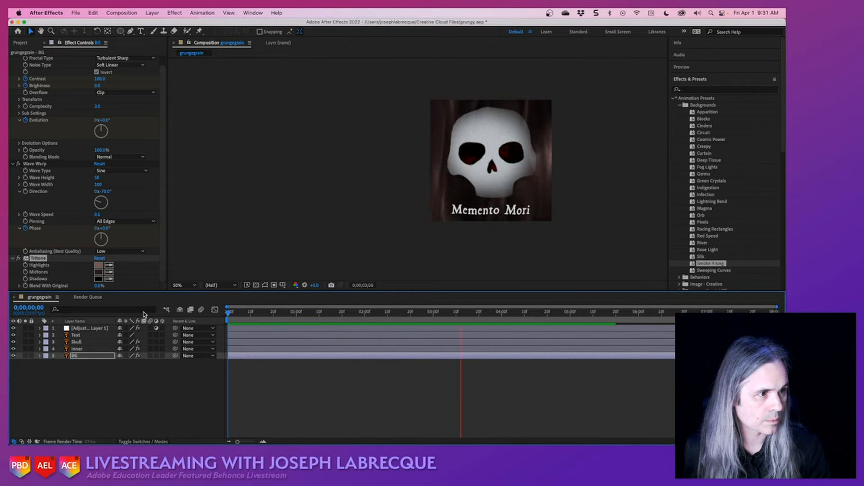
{"action": "key", "text": "space"}
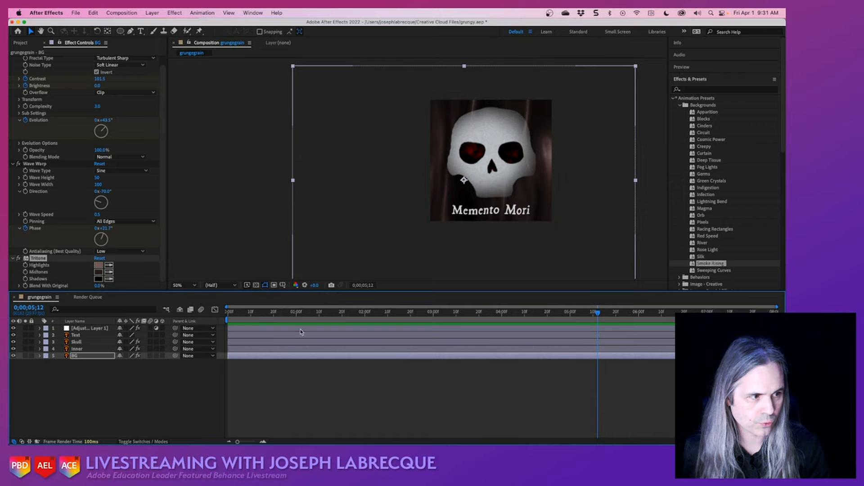
{"action": "left_click", "coordinate": [388, 313]}
{"action": "left_click_drag", "start_coordinate": [388, 313], "coordinate": [126, 315]}
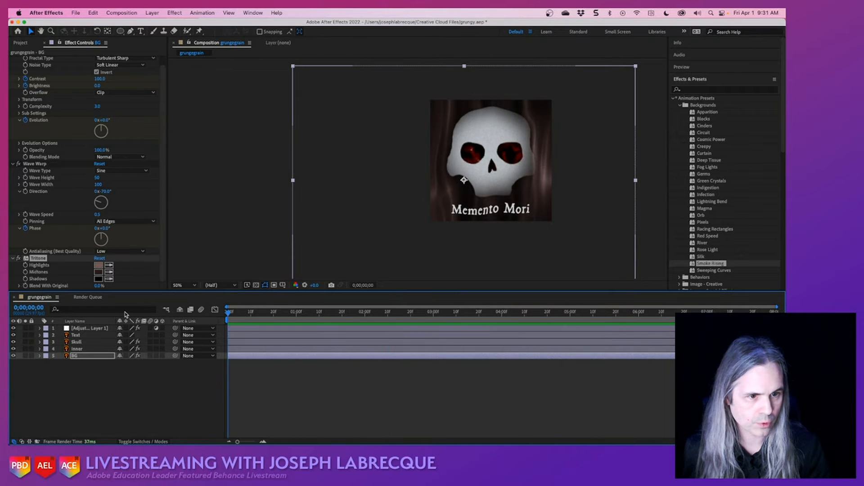
{"action": "key", "text": "super+s"}
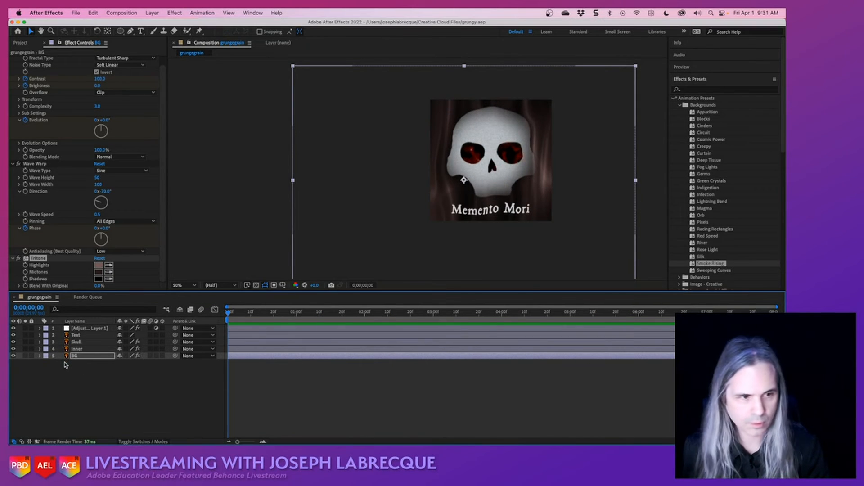
- Fit the composition to the viewer at full resolution and play back the animation to check the background
{"action": "left_click", "coordinate": [200, 287]}
{"action": "left_click", "coordinate": [183, 385]}
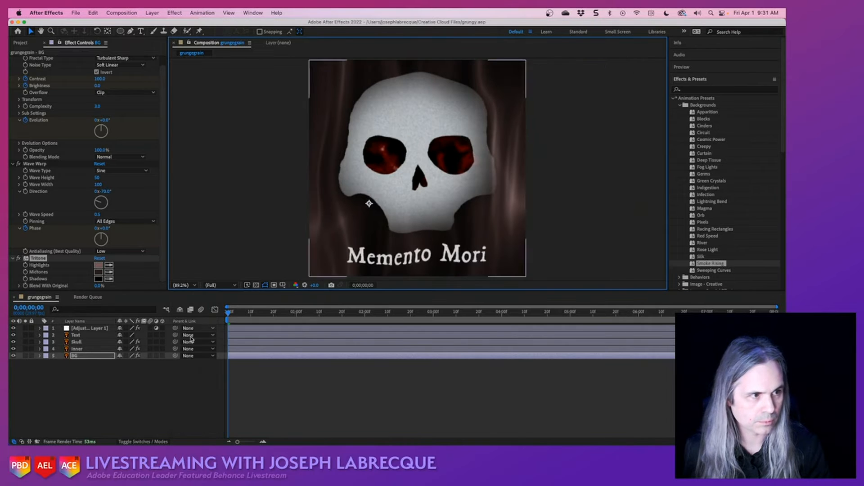
{"action": "key", "text": "space"}
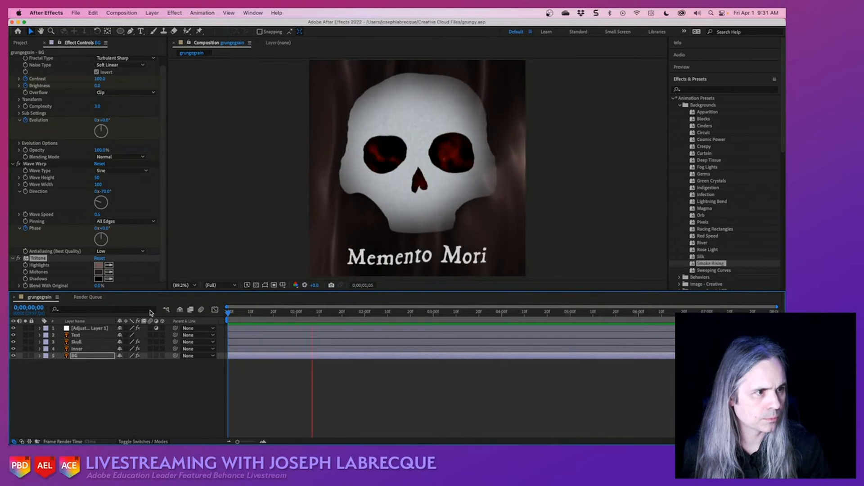
{"action": "key", "text": "space"}
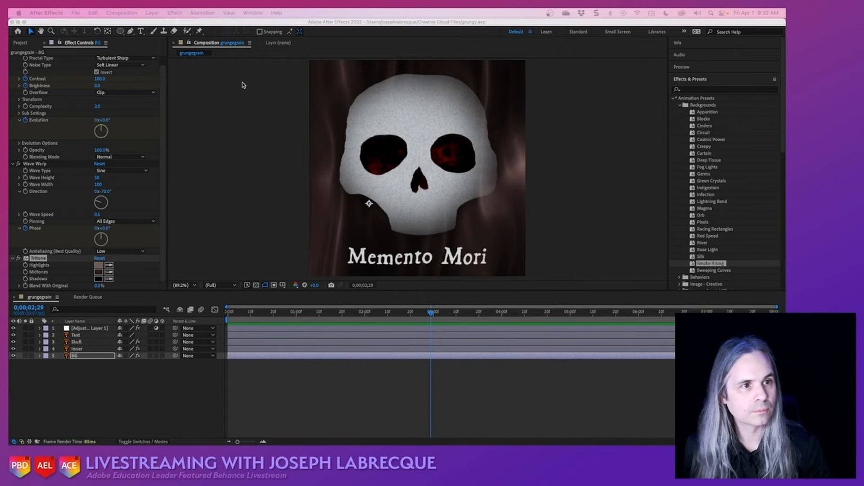
{"action": "key", "text": "space"}
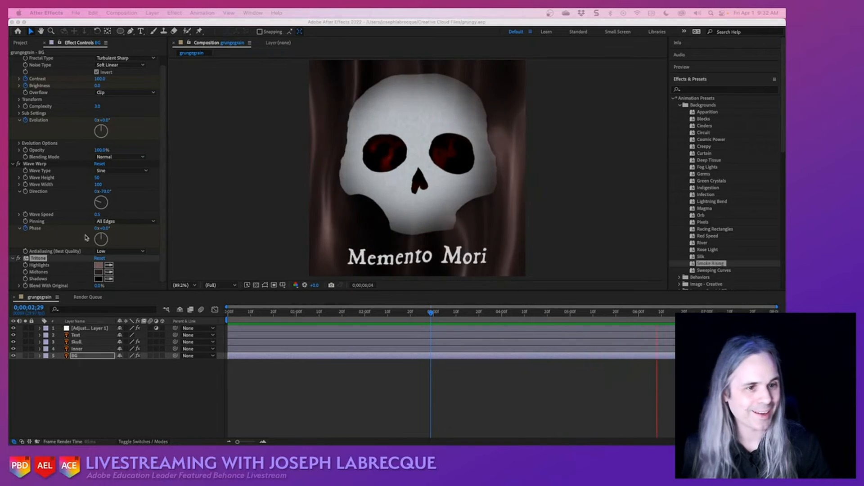
{"action": "left_click", "coordinate": [245, 241]}
{"action": "key", "text": "space"}
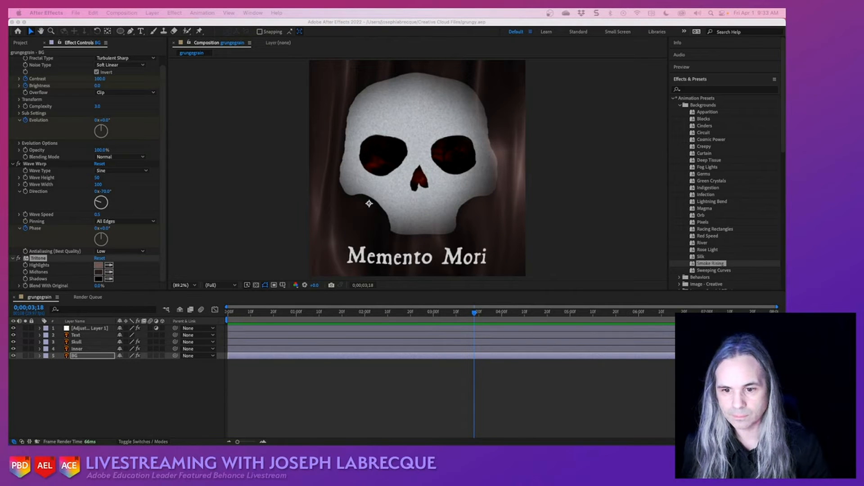
{"action": "left_click", "coordinate": [611, 171]}
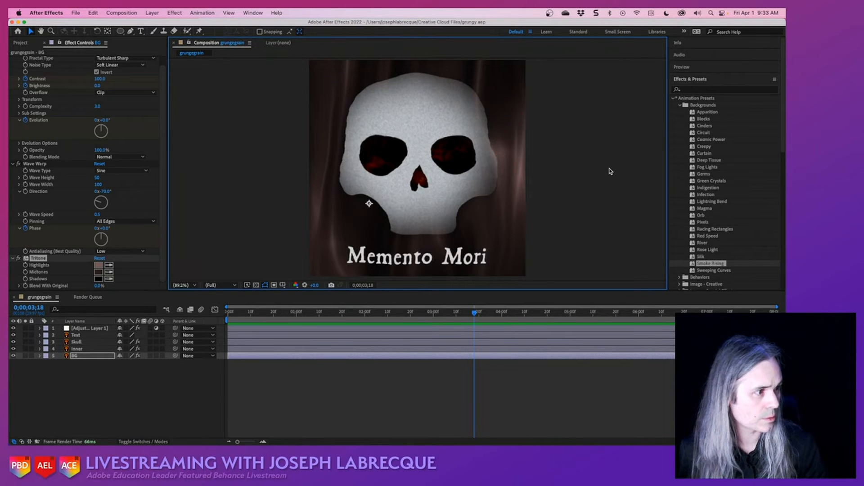
- Search the effects for "blur" and apply Gaussian Blur to the BG layer
{"action": "left_click", "coordinate": [695, 90]}
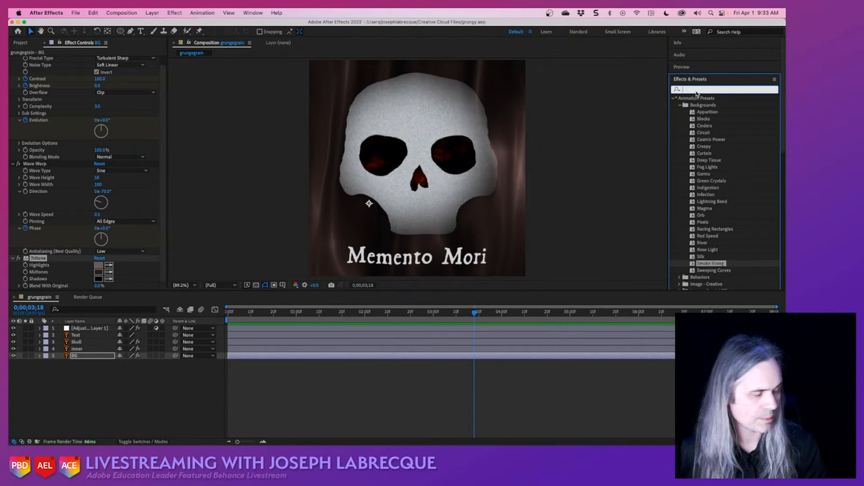
{"action": "type", "text": "blur"}
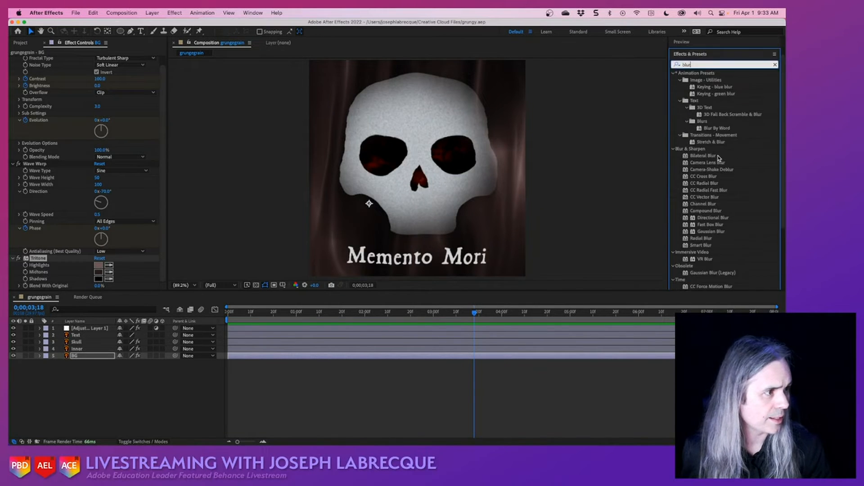
{"action": "scroll", "coordinate": [719, 158], "scroll_direction": "down", "scroll_amount": 3}
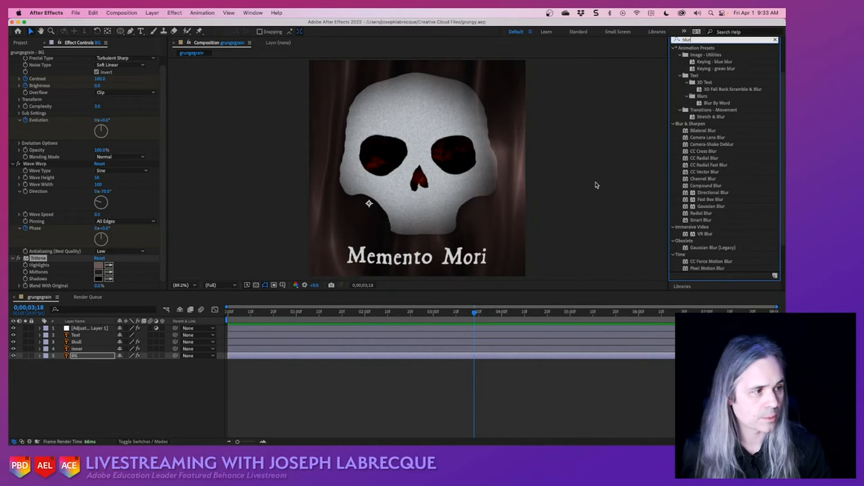
{"action": "left_click", "coordinate": [715, 207]}
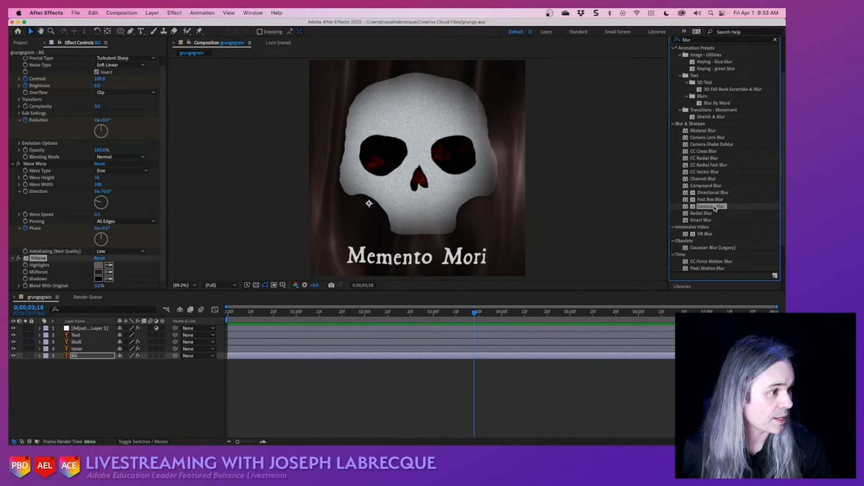
{"action": "left_click_drag", "start_coordinate": [715, 207], "coordinate": [376, 358]}
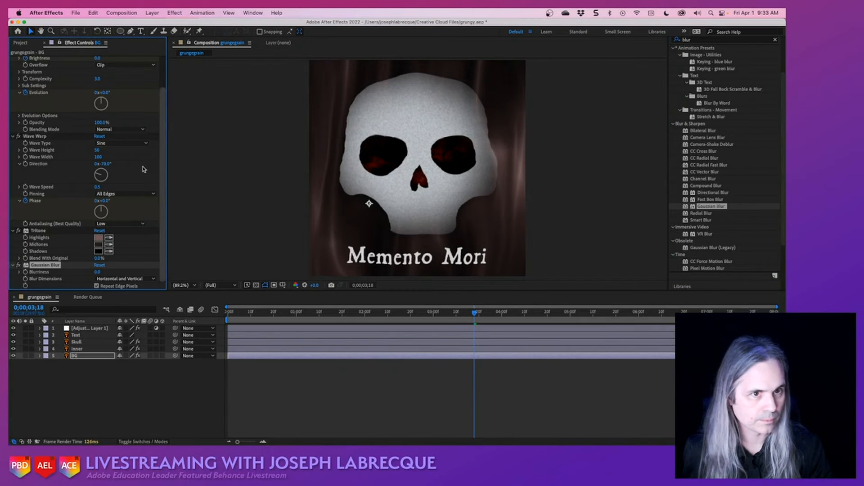
- Set the BG layer's Gaussian Blur blurriness to 23.7, check the animation and save the project
{"action": "scroll", "coordinate": [108, 177], "scroll_direction": "up", "scroll_amount": 2}
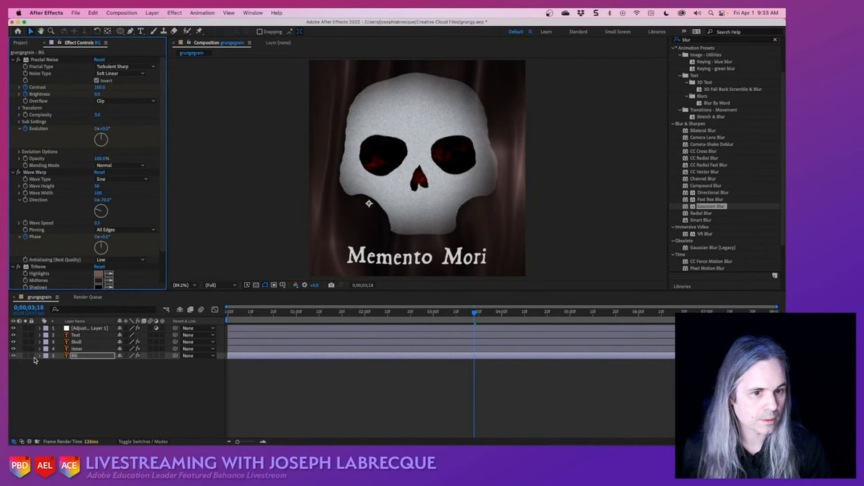
{"action": "scroll", "coordinate": [96, 166], "scroll_direction": "down", "scroll_amount": 2}
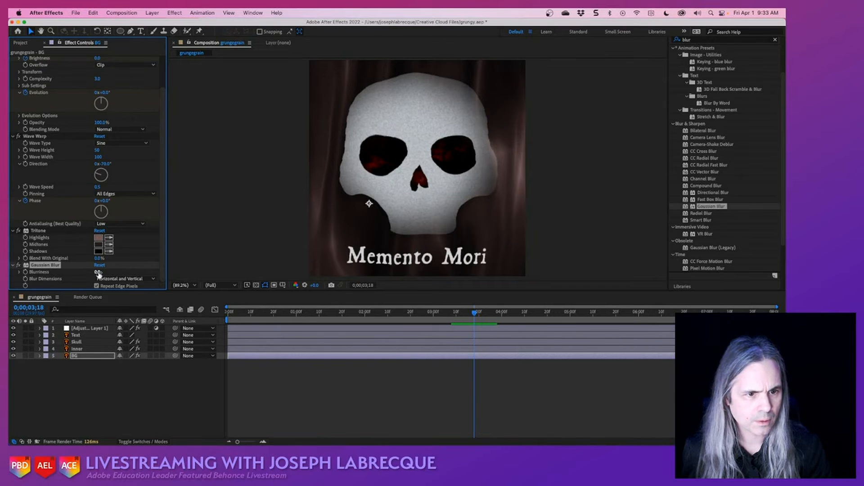
{"action": "left_click_drag", "start_coordinate": [98, 272], "coordinate": [196, 276]}
{"action": "left_click", "coordinate": [319, 312]}
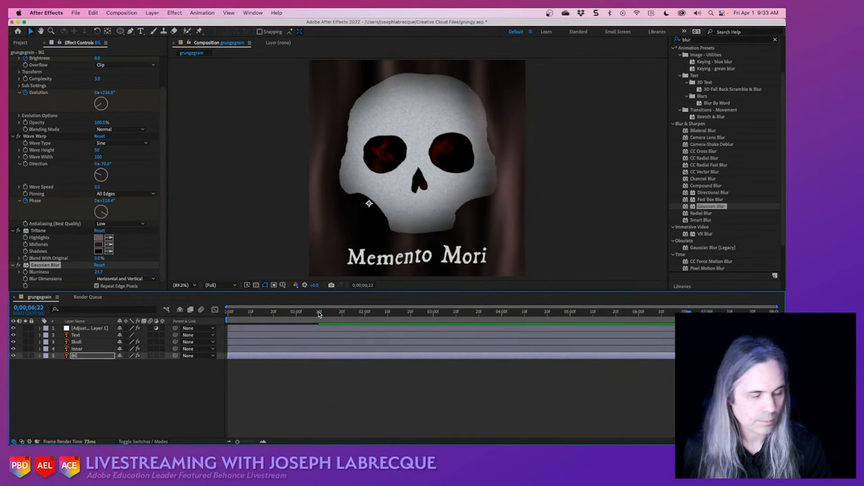
{"action": "key", "text": "super+s"}
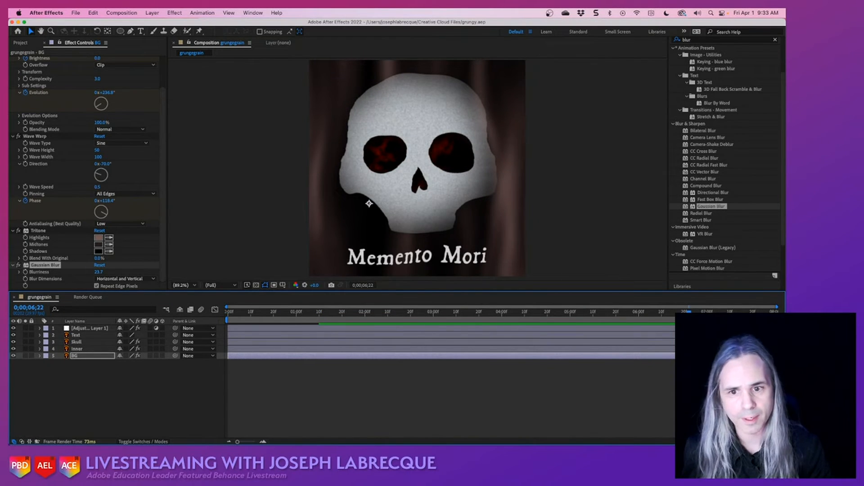
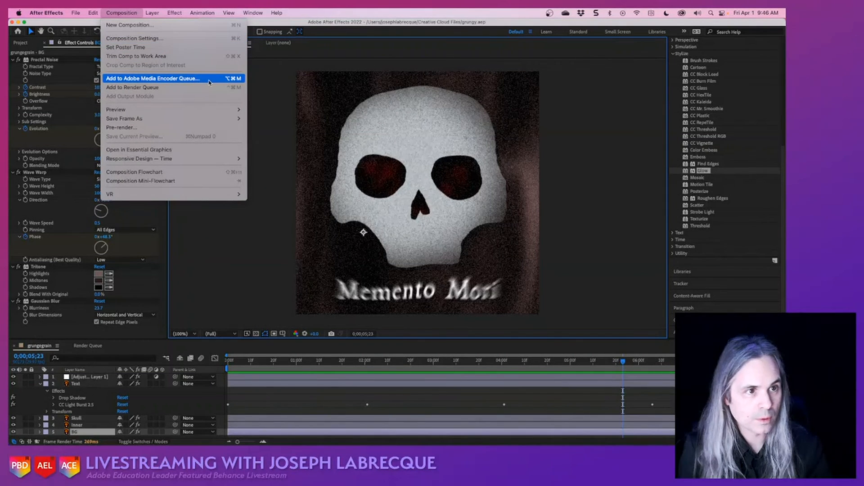
- Add the grungegrain composition to the Adobe Media Encoder queue, and switch to Media Encoder with its window maximized
{"action": "left_click", "coordinate": [208, 79]}
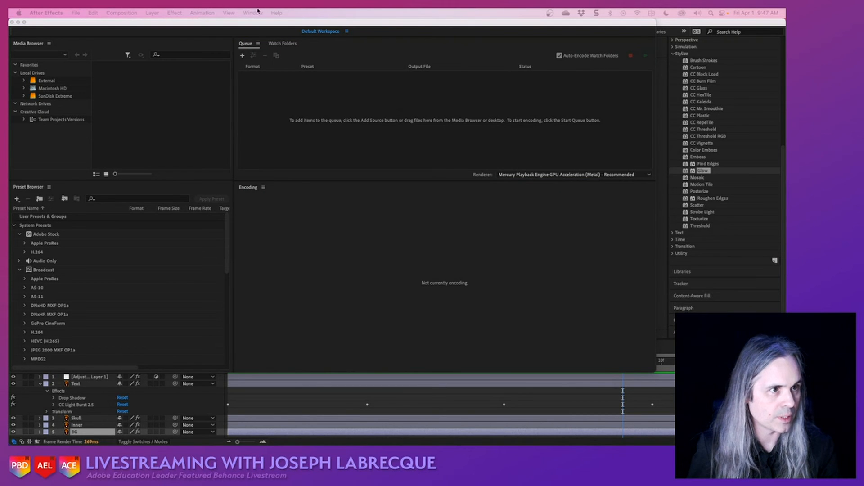
{"action": "left_click", "coordinate": [36, 28]}
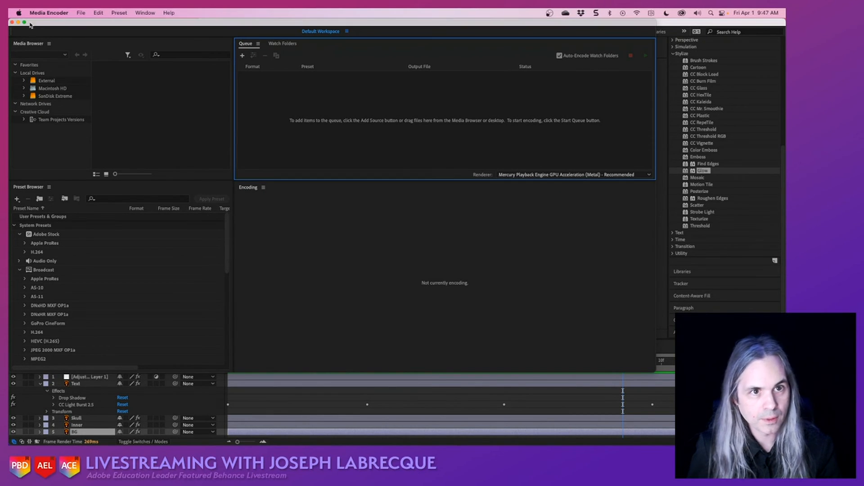
{"action": "left_click", "coordinate": [25, 21]}
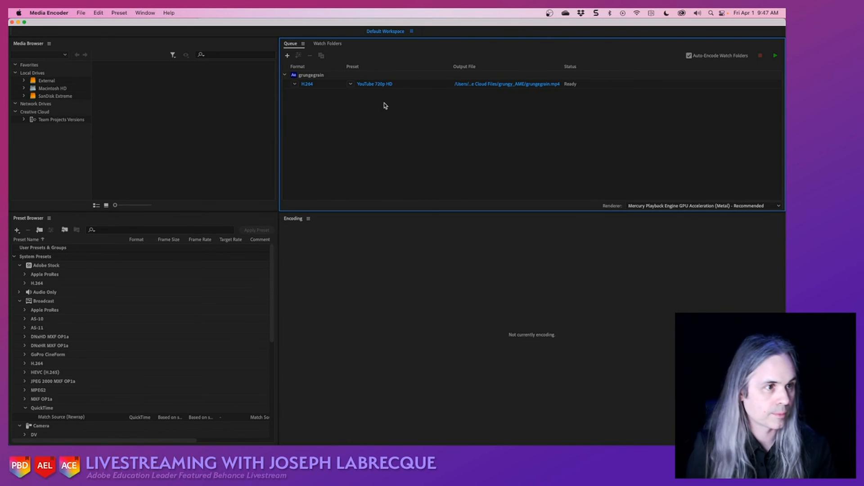
{"action": "mouse_move", "coordinate": [384, 87]}
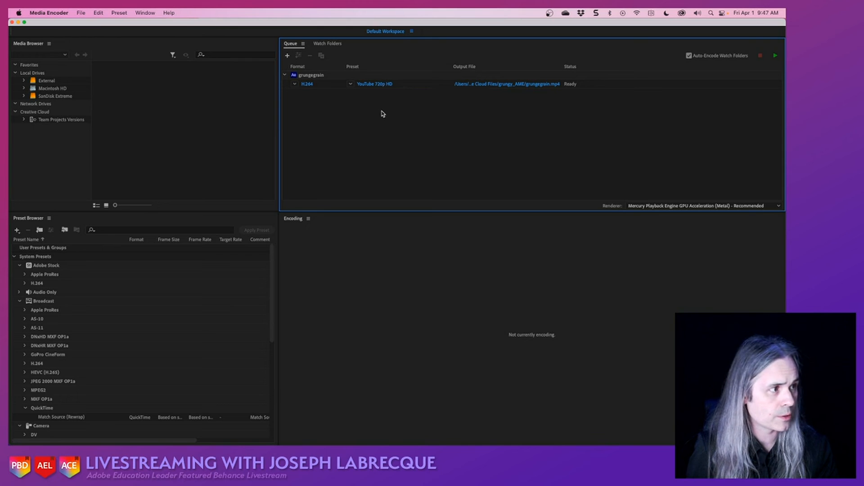
- Duplicate the grungegrain job in the encoding queue
{"action": "left_click", "coordinate": [288, 56]}
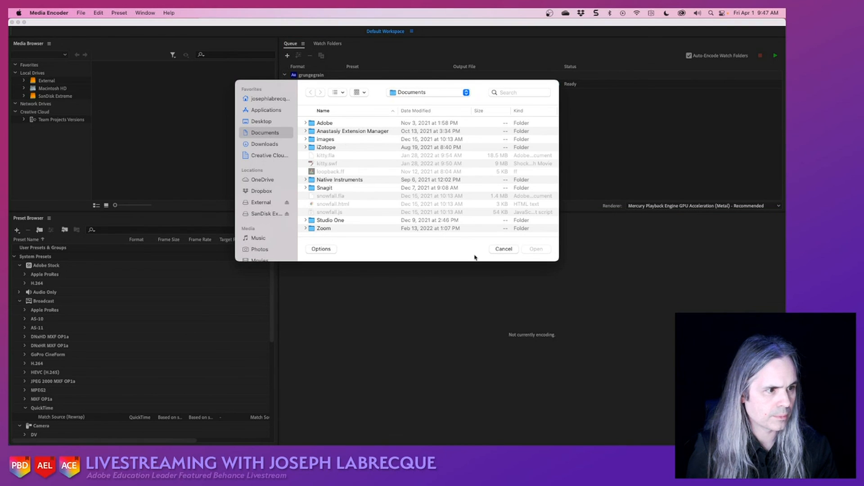
{"action": "left_click", "coordinate": [502, 250]}
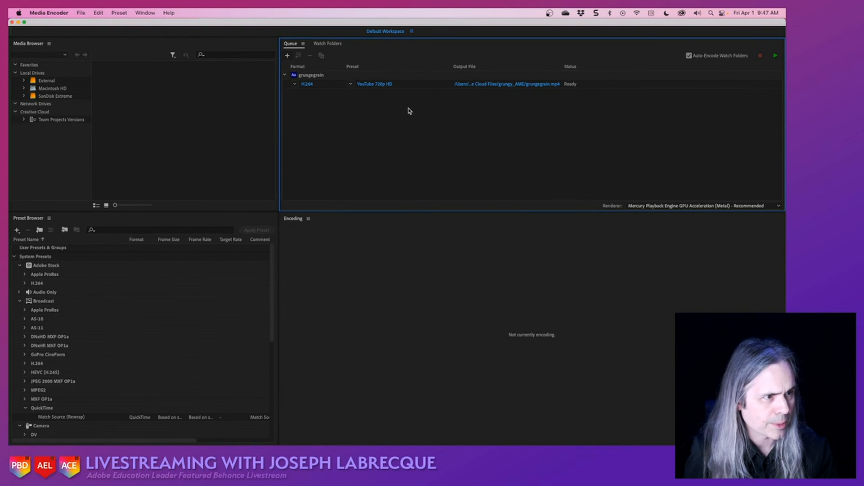
{"action": "left_click", "coordinate": [410, 86]}
{"action": "left_click", "coordinate": [407, 78]}
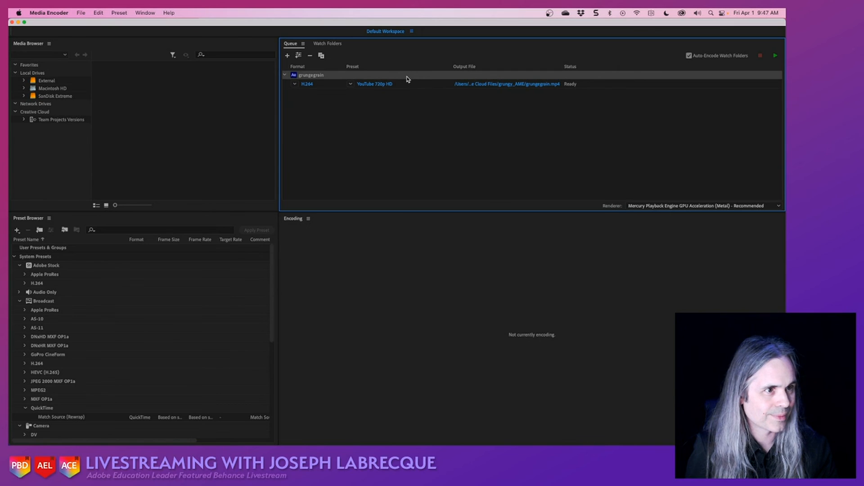
{"action": "right_click", "coordinate": [406, 78]}
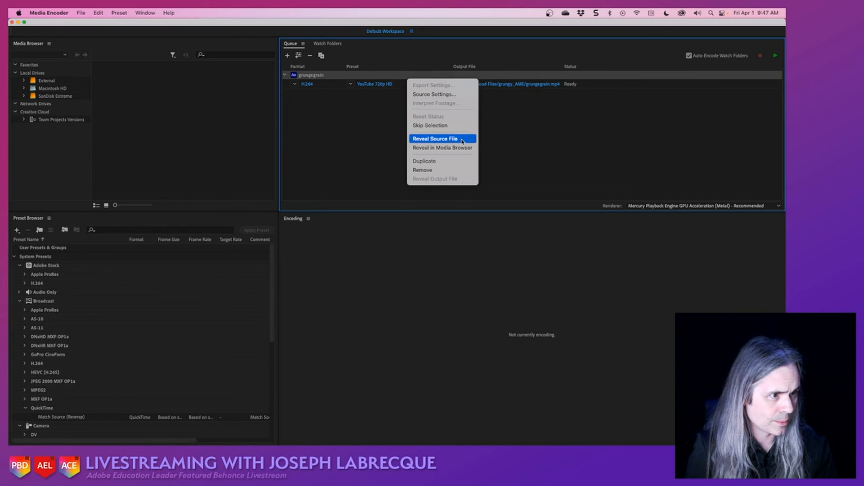
{"action": "left_click", "coordinate": [461, 162]}
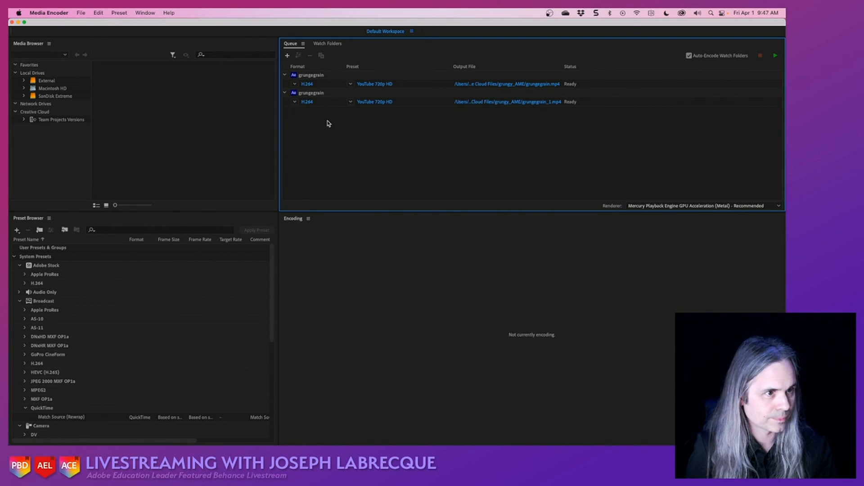
- Set the duplicated grungegrain job's format to JPEG with the JPEG Sequence (Match Source) preset
{"action": "left_click", "coordinate": [295, 102]}
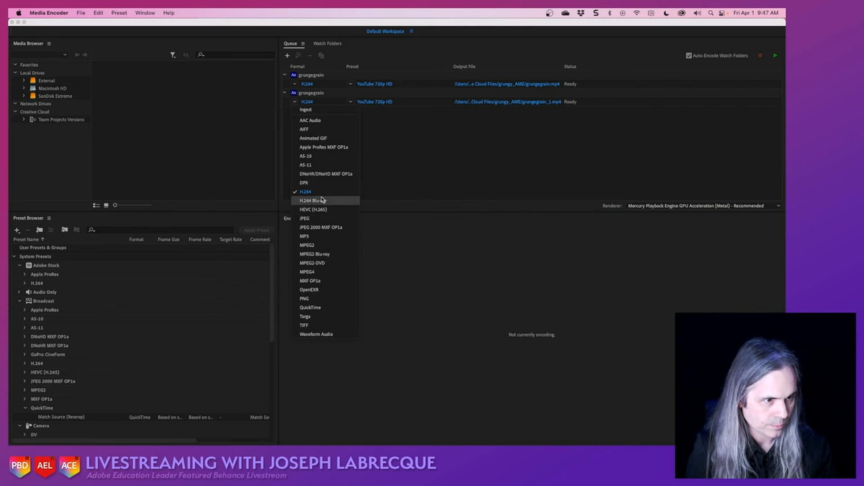
{"action": "left_click", "coordinate": [322, 221]}
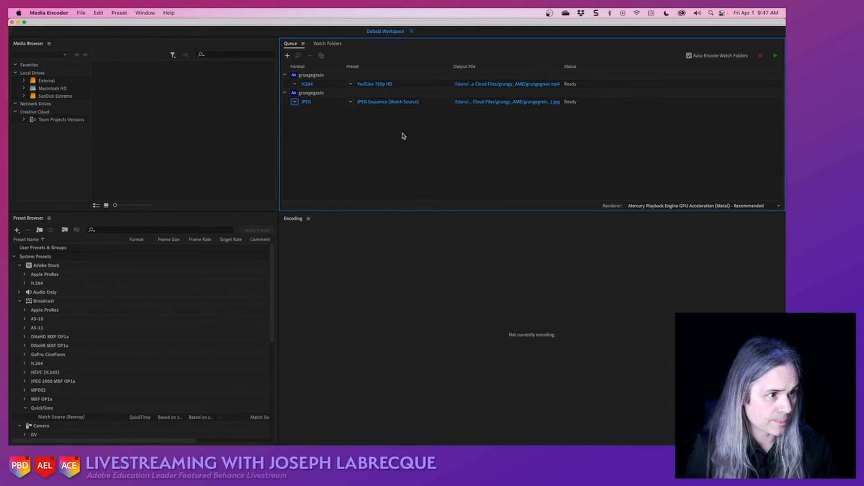
{"action": "left_click", "coordinate": [351, 102]}
{"action": "left_click", "coordinate": [407, 142]}
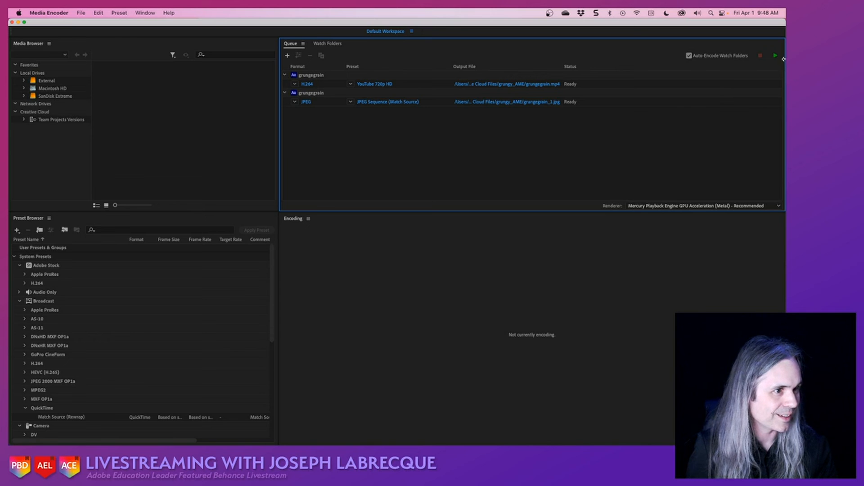
- In the JPEG job's export settings, stop the frame size from matching the source and enlarge it proportionally to 1,113 × 1,113
{"action": "left_click", "coordinate": [395, 103]}
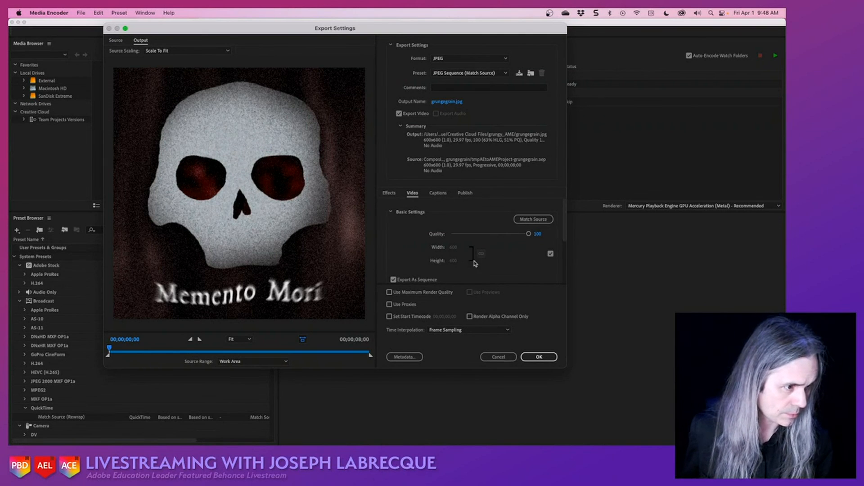
{"action": "scroll", "coordinate": [455, 259], "scroll_direction": "down", "scroll_amount": 3}
{"action": "scroll", "coordinate": [455, 260], "scroll_direction": "up", "scroll_amount": 3}
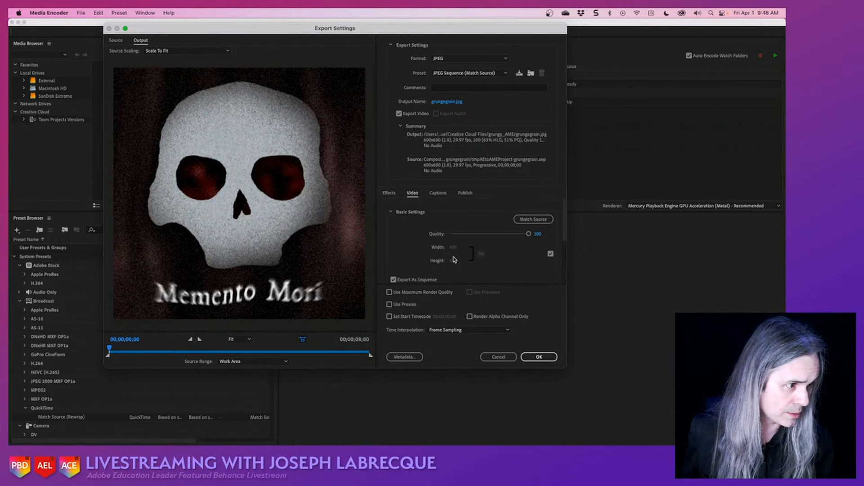
{"action": "left_click", "coordinate": [551, 254]}
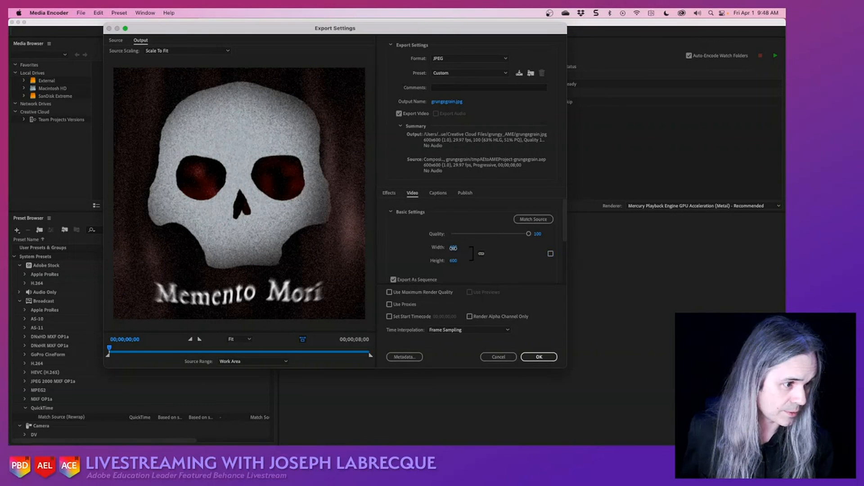
{"action": "left_click_drag", "start_coordinate": [454, 248], "coordinate": [591, 247]}
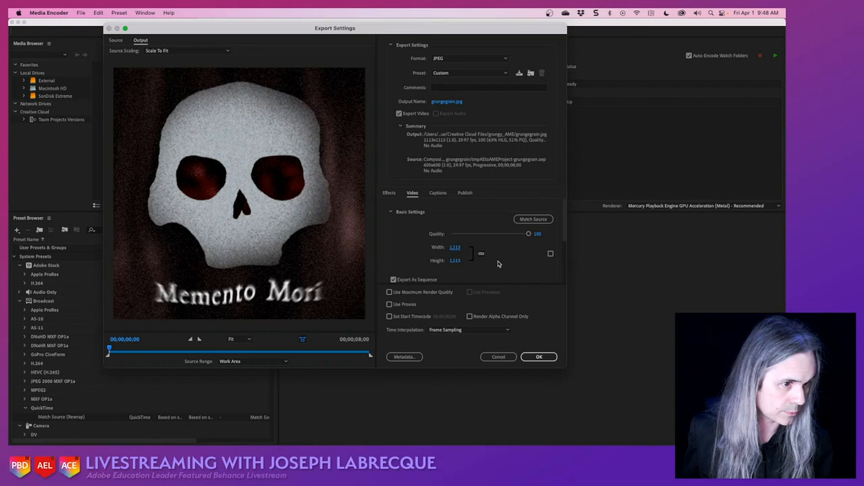
- Shorten the JPEG job's source range to 00;00;00;02 at the start of the composition and apply the export settings
{"action": "scroll", "coordinate": [498, 273], "scroll_direction": "down", "scroll_amount": 5}
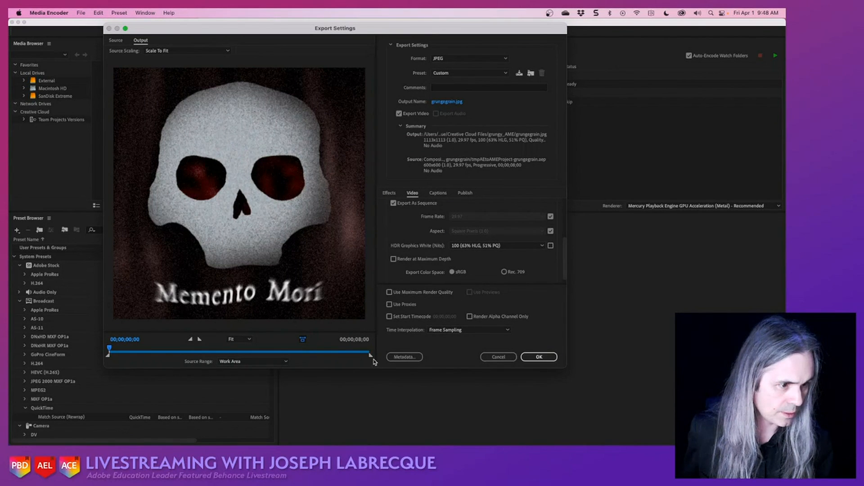
{"action": "left_click_drag", "start_coordinate": [370, 355], "coordinate": [112, 355]}
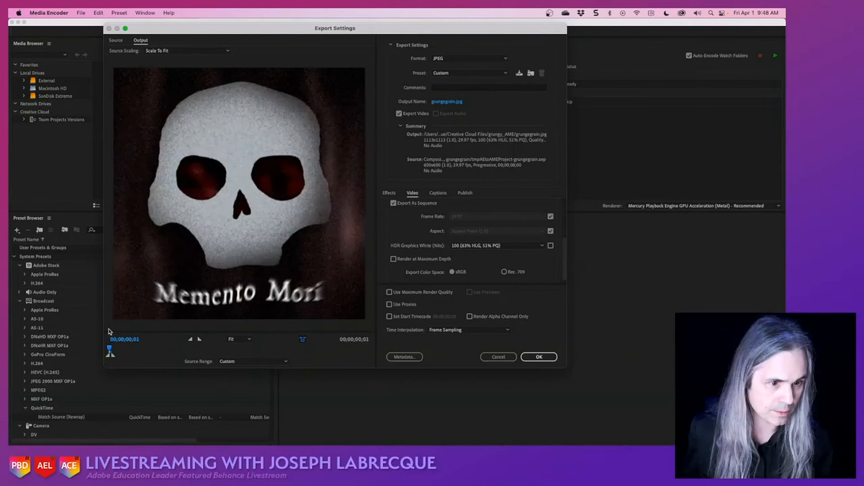
{"action": "left_click", "coordinate": [110, 349]}
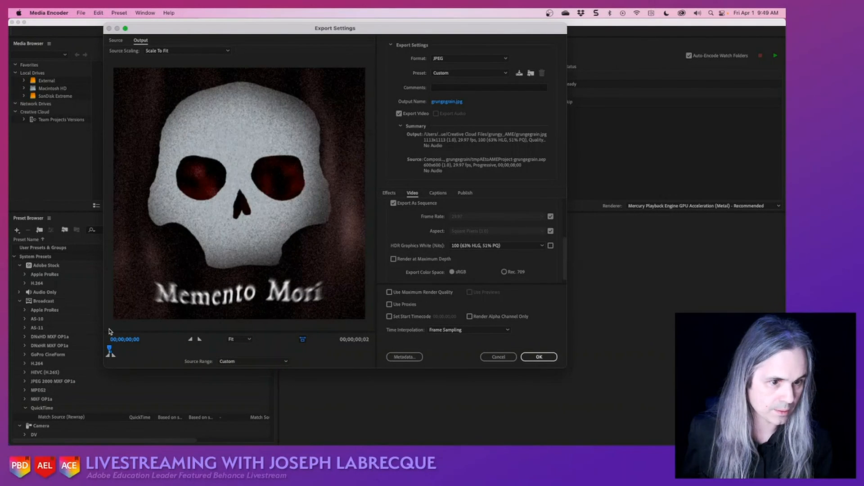
{"action": "left_click", "coordinate": [552, 358]}
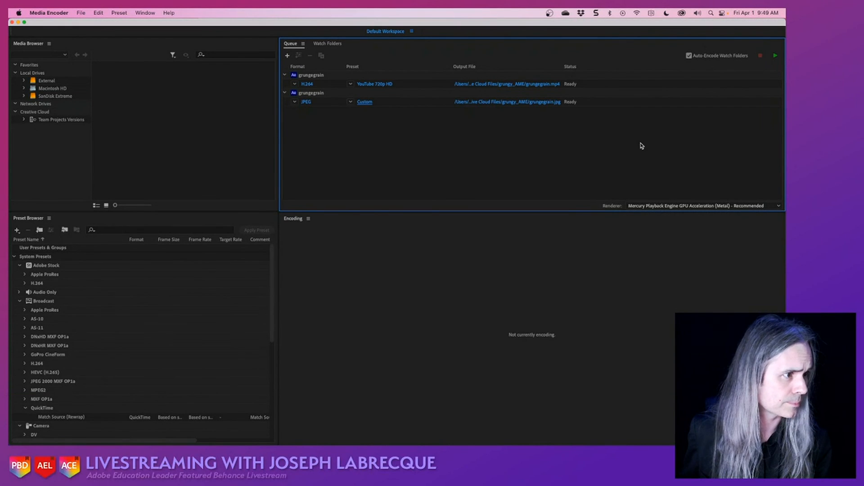
- Encode the queued H.264 and JPEG jobs, and close Media Encoder's window to return to After Effects
{"action": "left_click", "coordinate": [775, 56]}
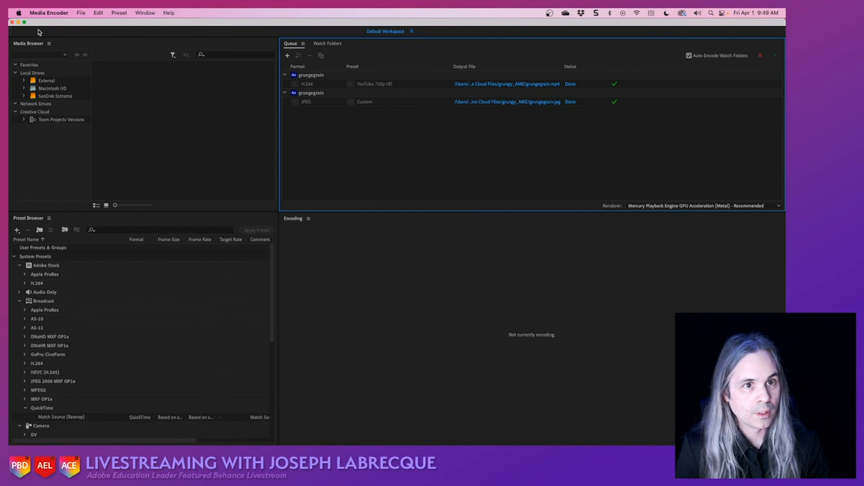
{"action": "left_click", "coordinate": [12, 22]}
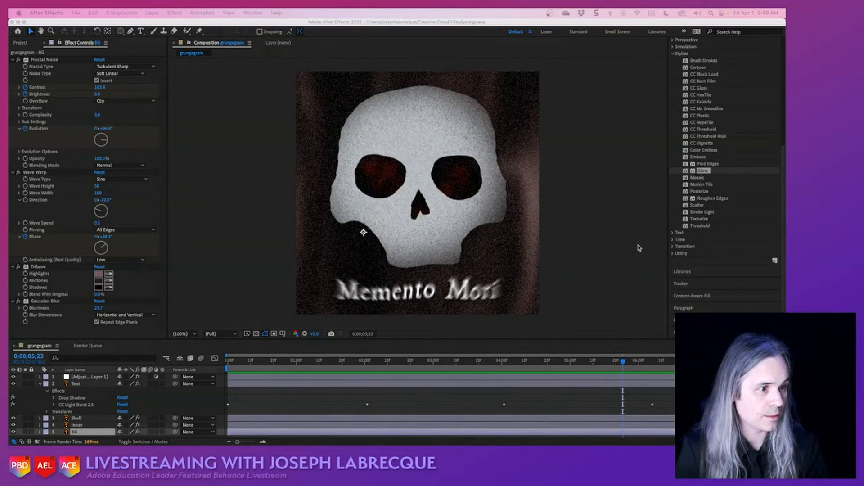